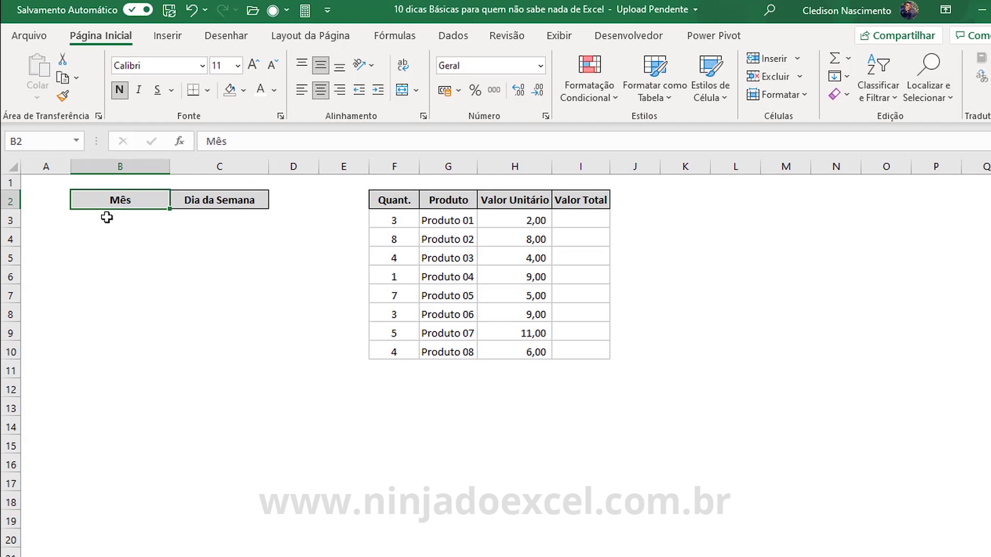
# Fill B3:B14 with the months Janeiro through Dezembro from a Janeiro entry
pyautogui.click(106, 219)
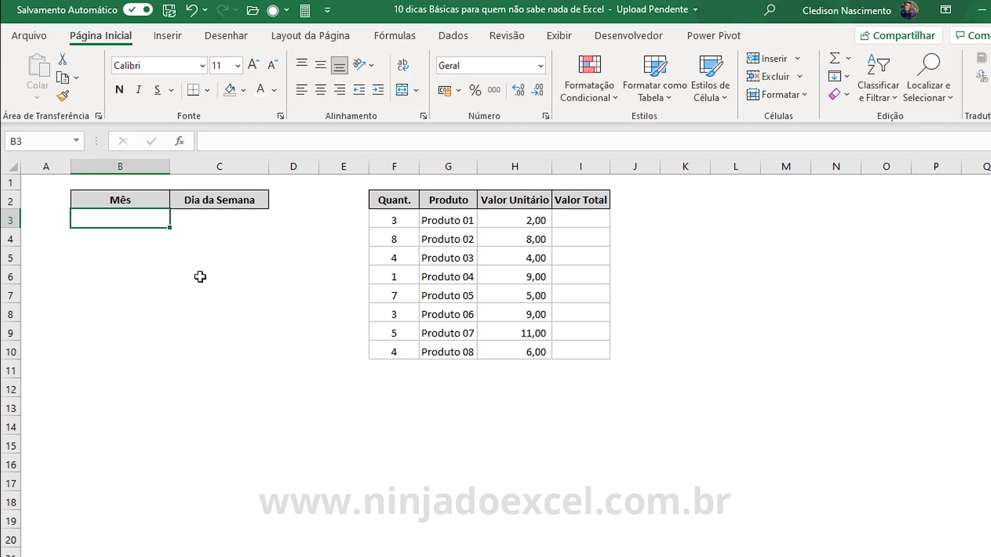
pyautogui.write('Janeiro')
pyautogui.press('Return')
pyautogui.press('Up')
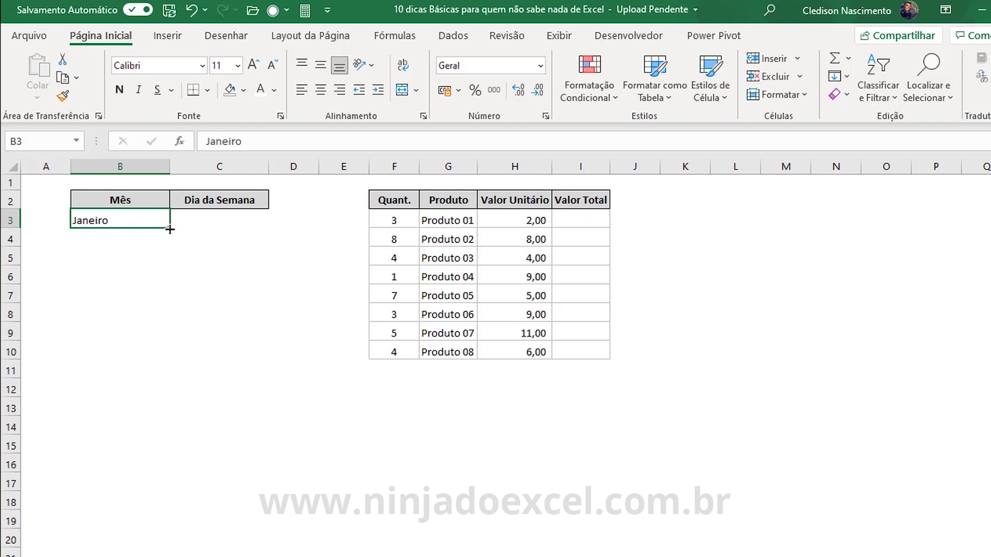
pyautogui.moveTo(170, 229); pyautogui.dragTo(169, 383)
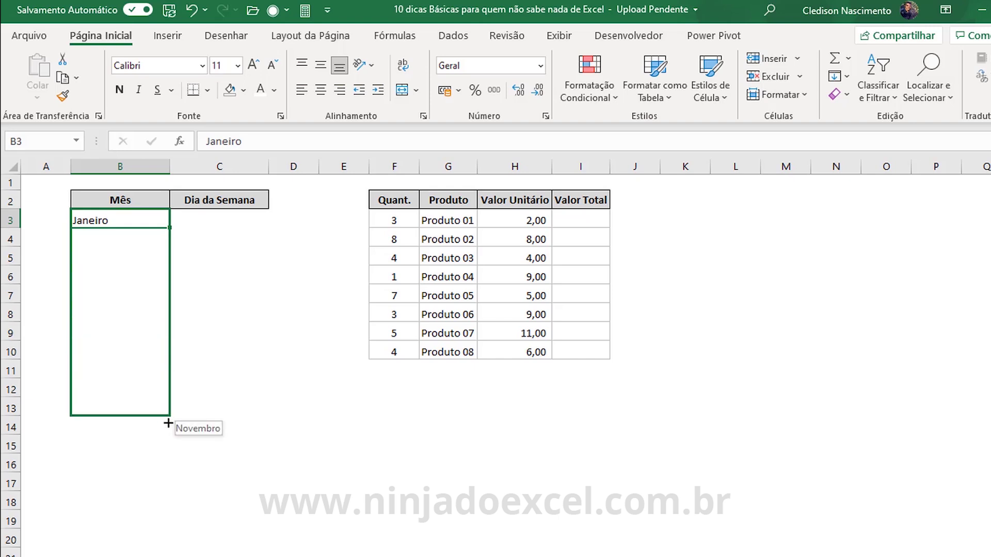
pyautogui.moveTo(168, 383); pyautogui.dragTo(166, 431)
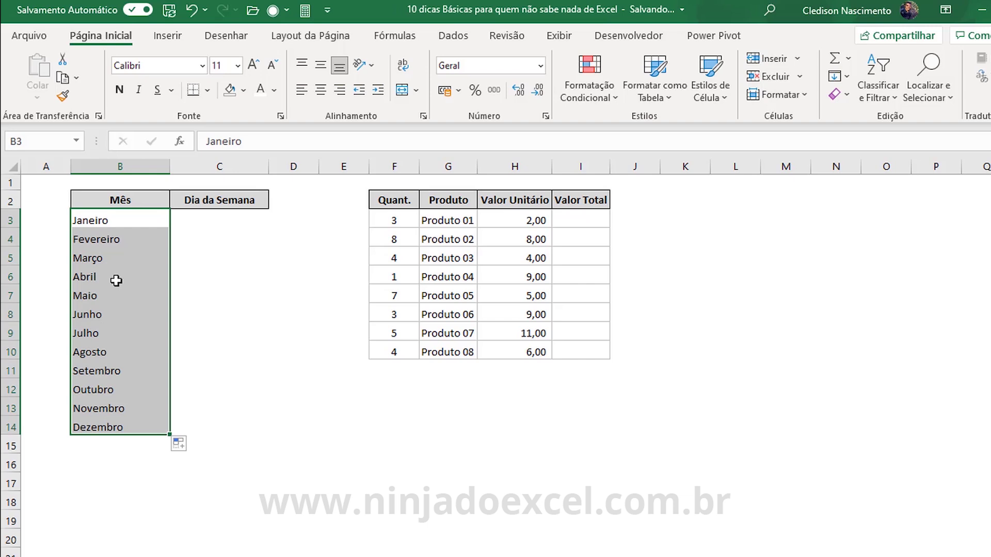
# Fill C3:C9 with the weekdays Terça-feira through Segunda-feira
pyautogui.click(208, 218)
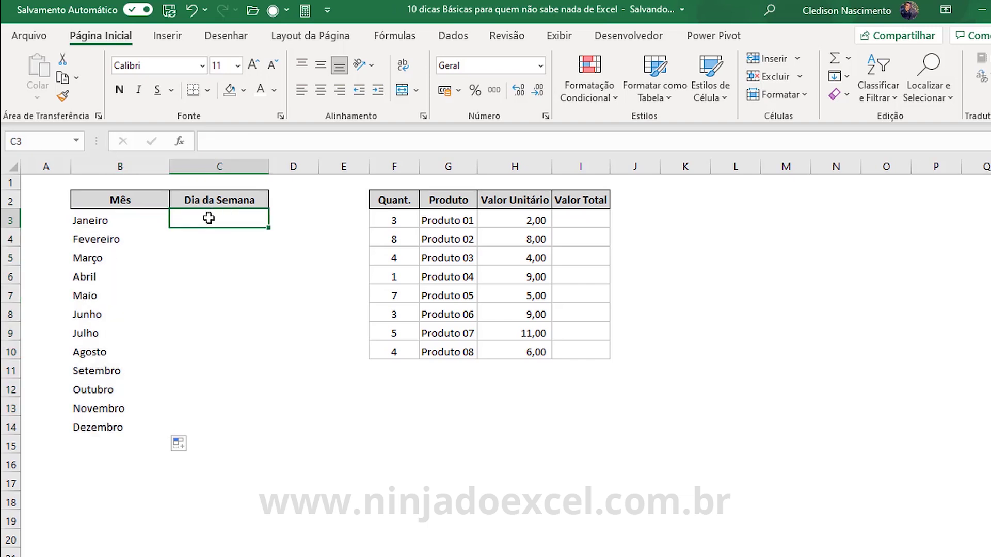
pyautogui.write('Terça-feira')
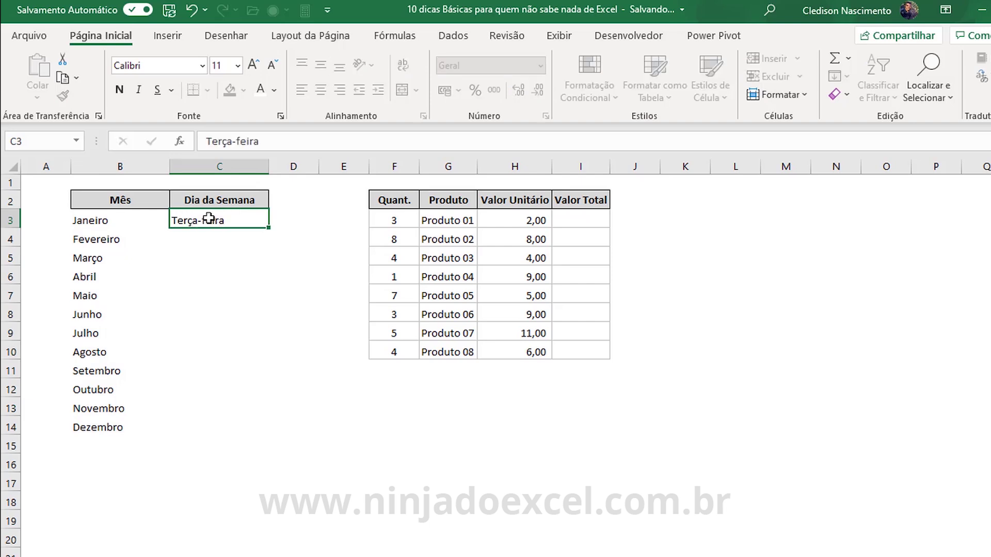
pyautogui.press('Return')
pyautogui.click(208, 219)
pyautogui.moveTo(267, 227); pyautogui.dragTo(266, 340)
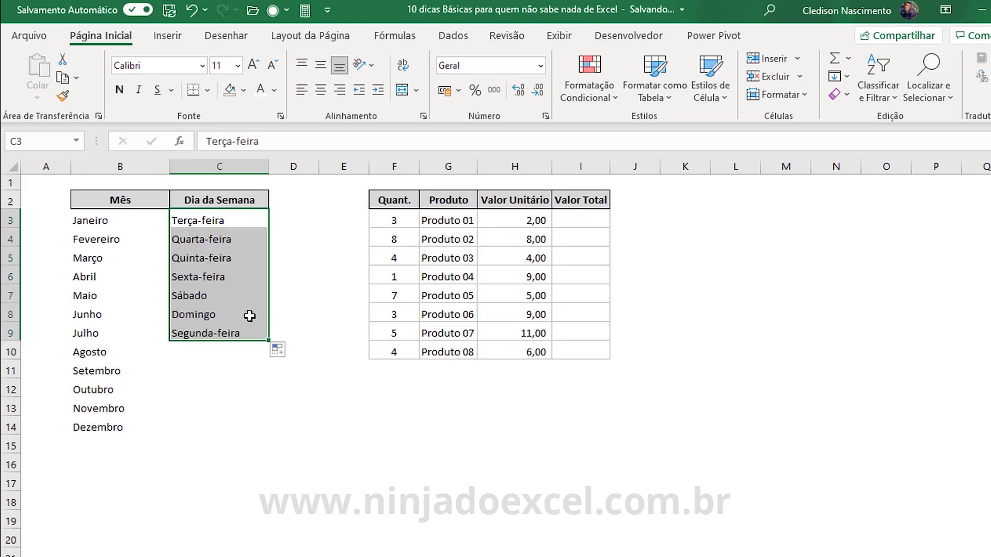
pyautogui.click(235, 253)
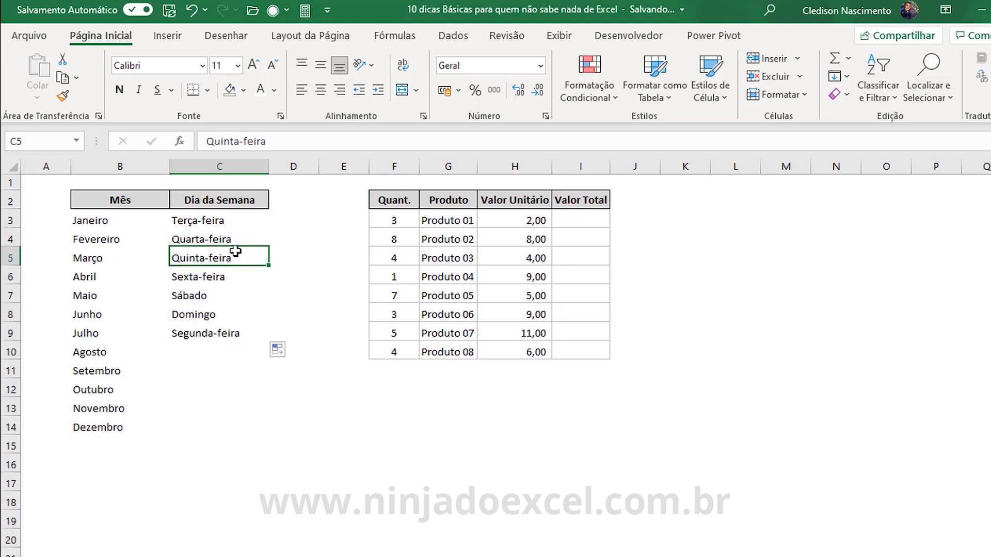
pyautogui.click(579, 217)
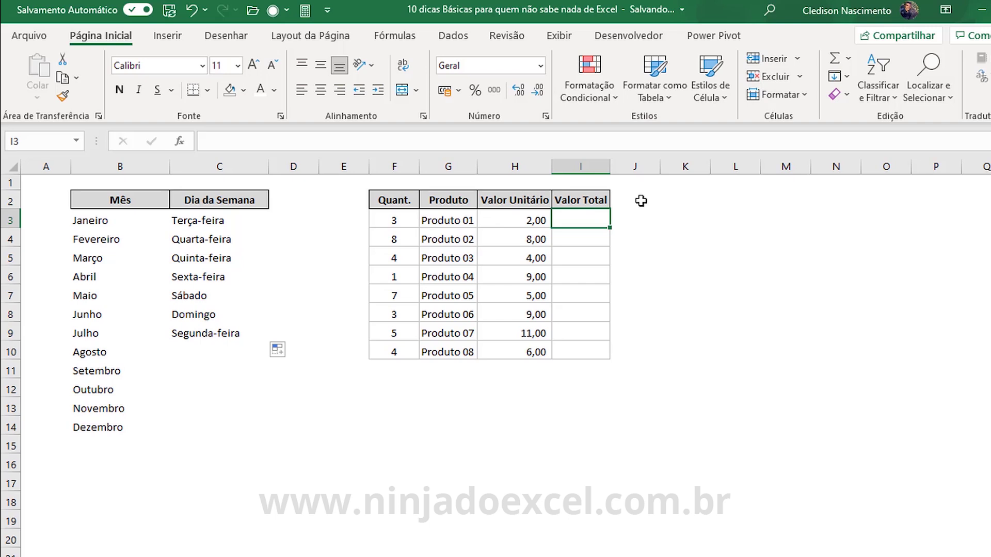
# Enter =F3*H3 in I3 to total the first product
pyautogui.write('=')
pyautogui.click(387, 219)
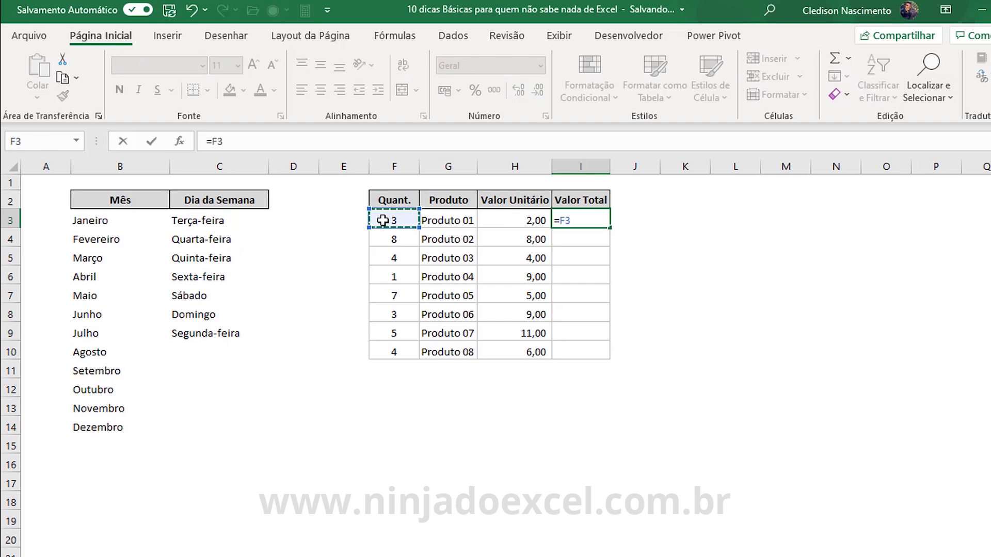
pyautogui.write('*')
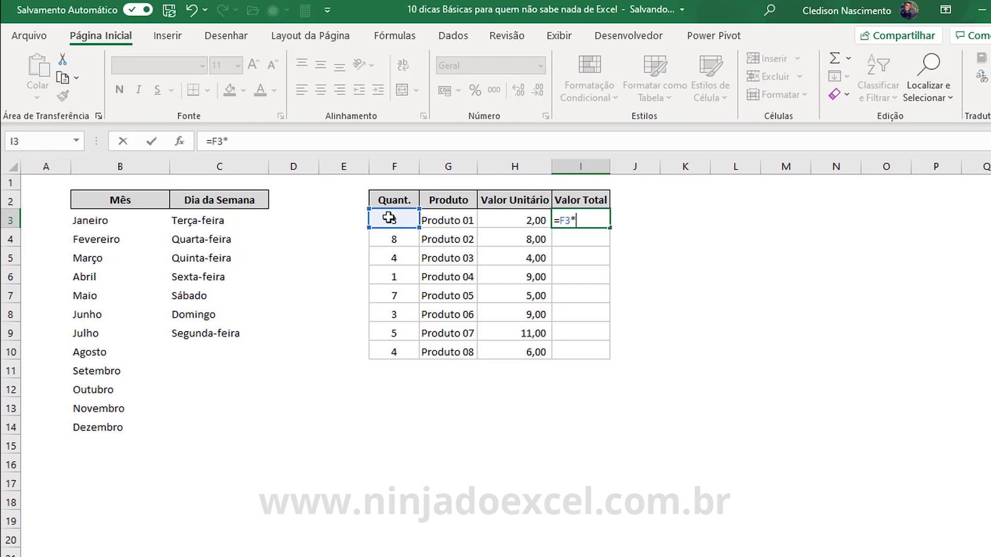
pyautogui.click(520, 219)
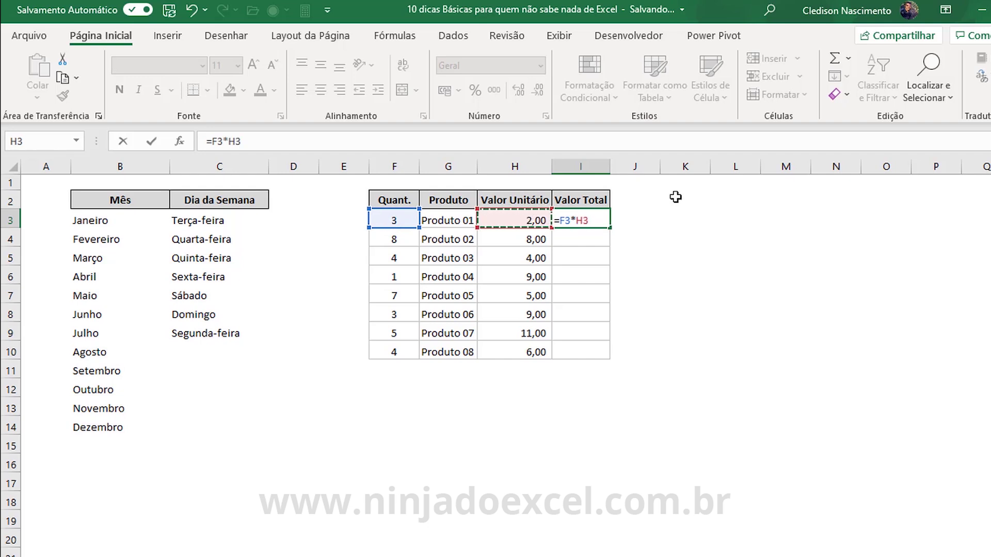
pyautogui.press('Return')
pyautogui.press('Up')
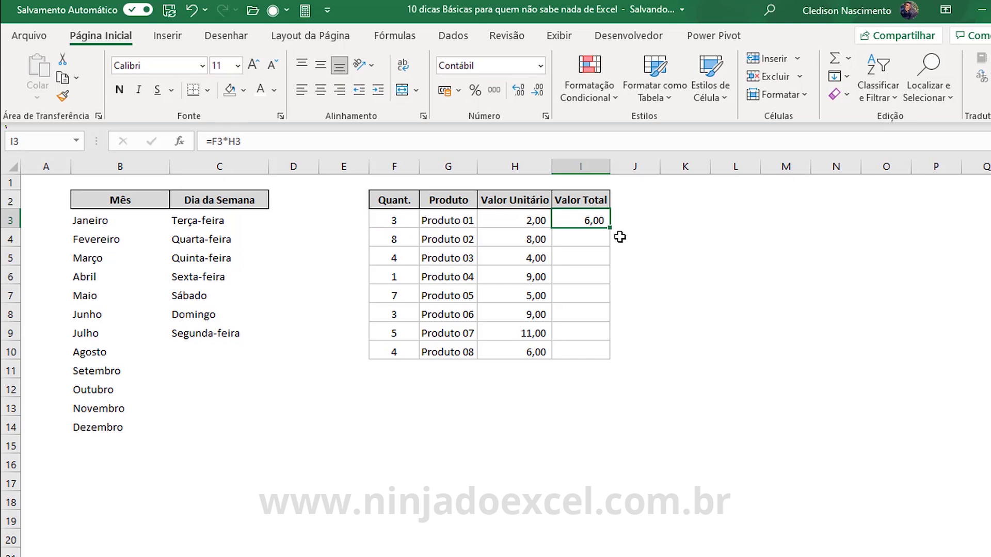
# Enter =F4*H4 in I4 and copy the formula down to I10
pyautogui.click(603, 240)
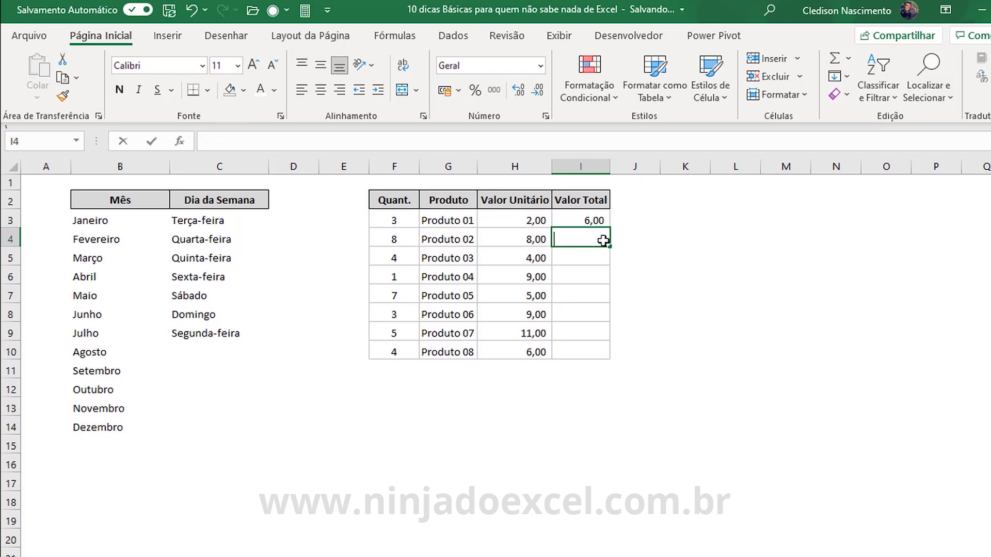
pyautogui.write('=')
pyautogui.click(398, 240)
pyautogui.write('*')
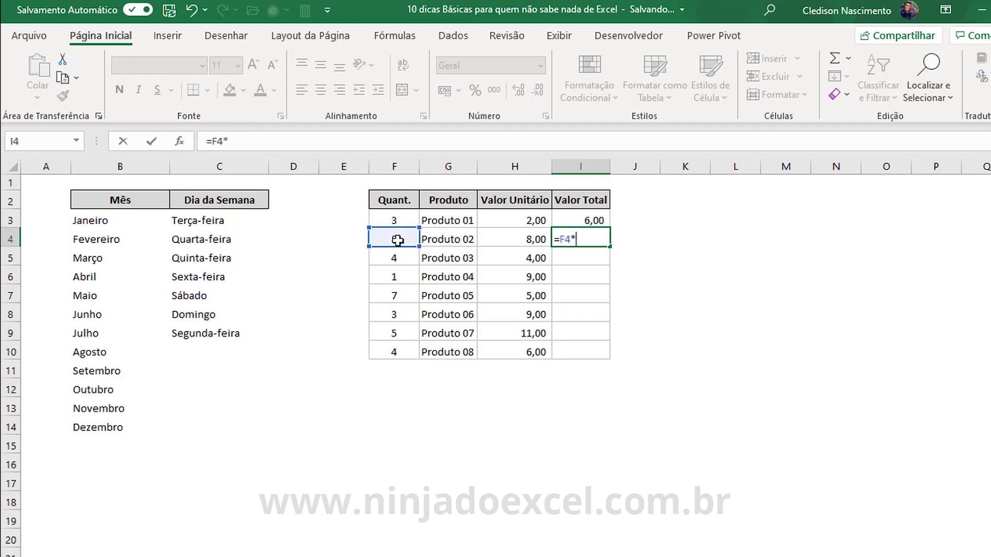
pyautogui.click(511, 236)
pyautogui.press('Return')
pyautogui.press('Up')
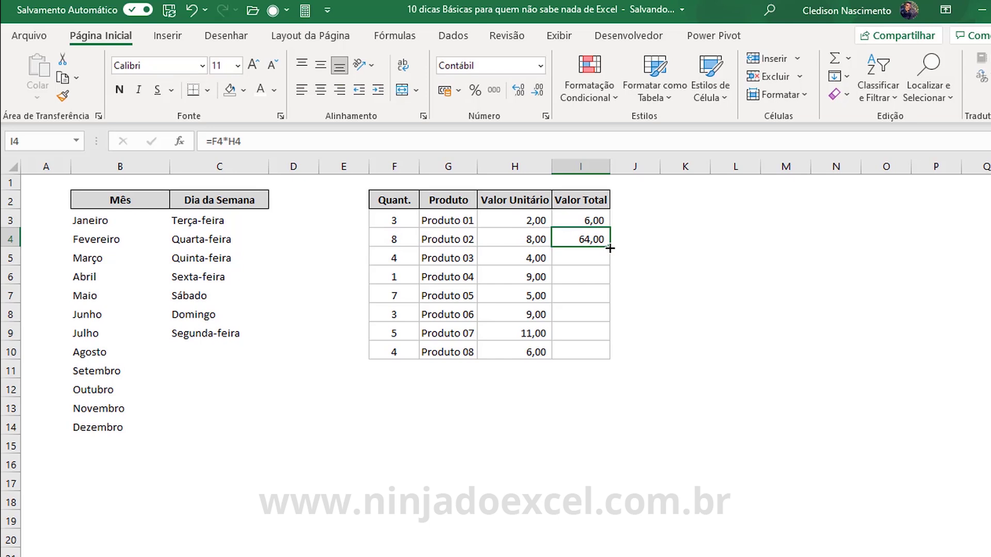
pyautogui.moveTo(610, 249); pyautogui.dragTo(612, 362)
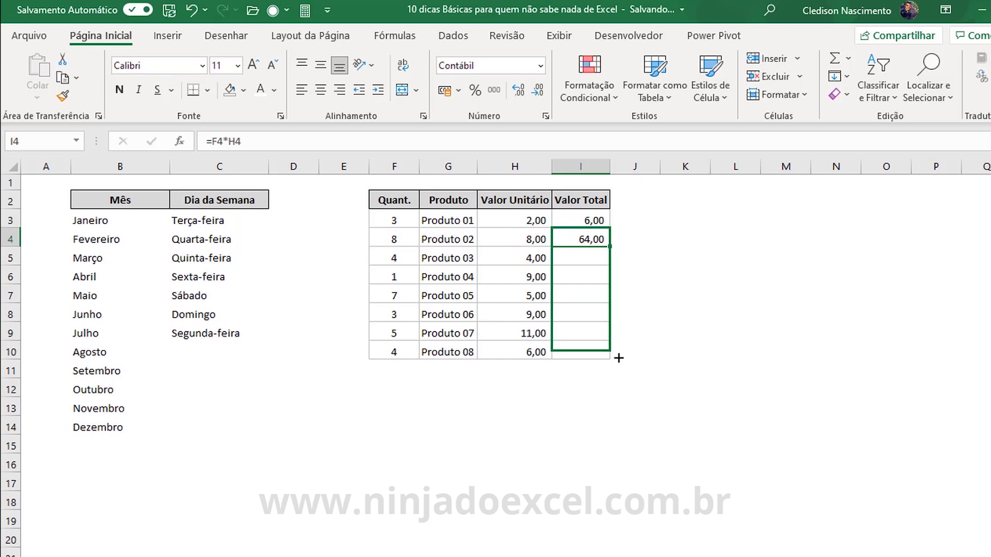
pyautogui.click(414, 202)
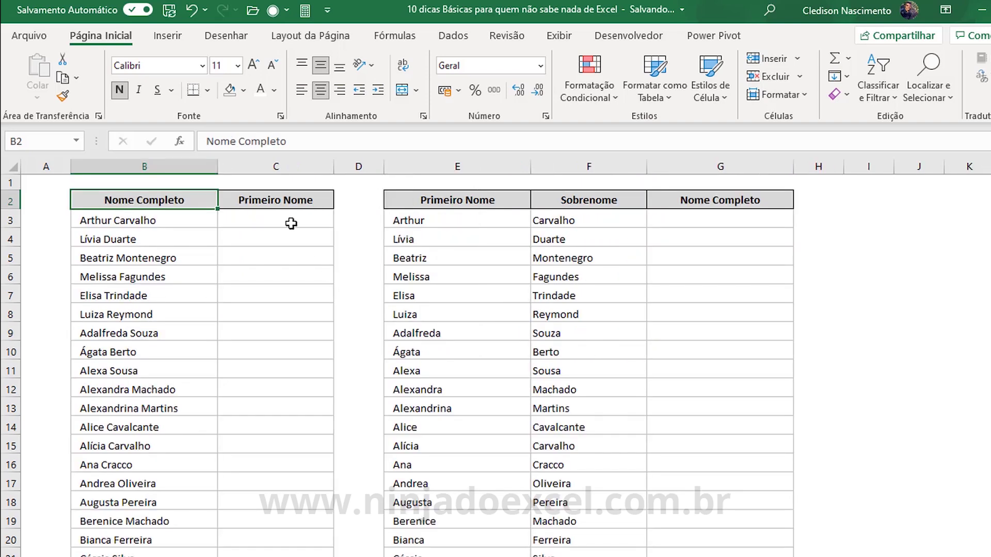
# Type the first two people's first names into C3 and C4 under Primeiro Nome
pyautogui.click(295, 228)
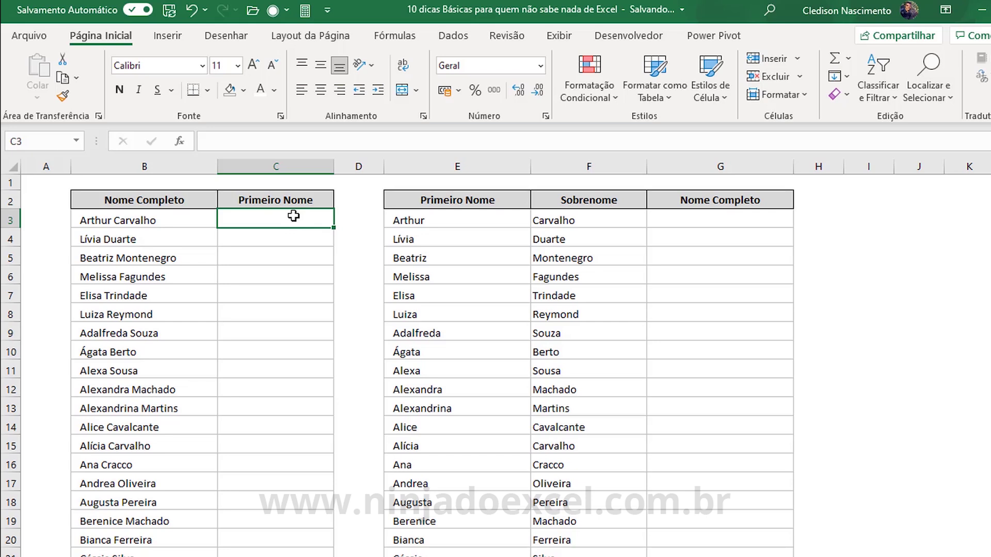
pyautogui.click(116, 239)
pyautogui.hotkey('ctrl', 'Down')
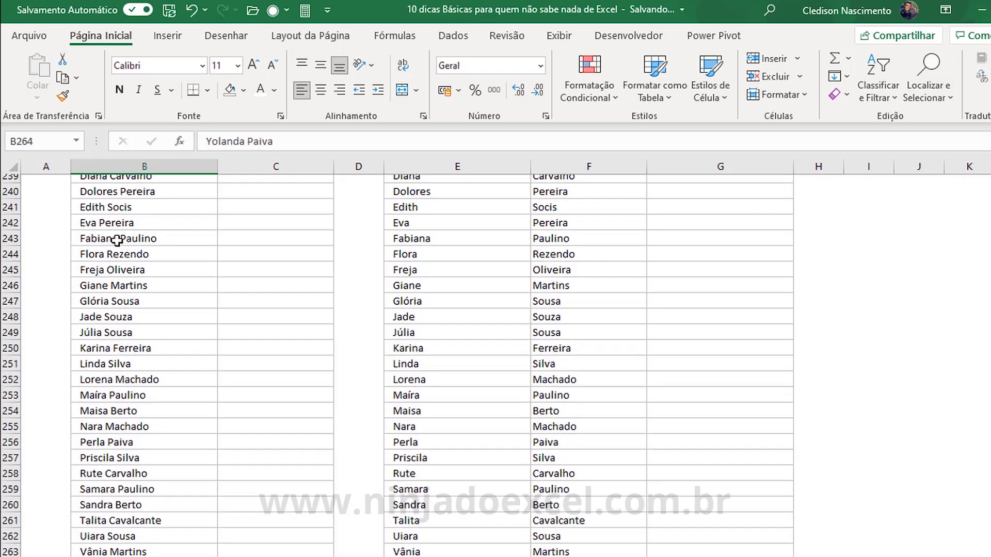
pyautogui.hotkey('ctrl', 'Up')
pyautogui.press('Up')
pyautogui.press('Right')
pyautogui.press('Down')
pyautogui.press('Down')
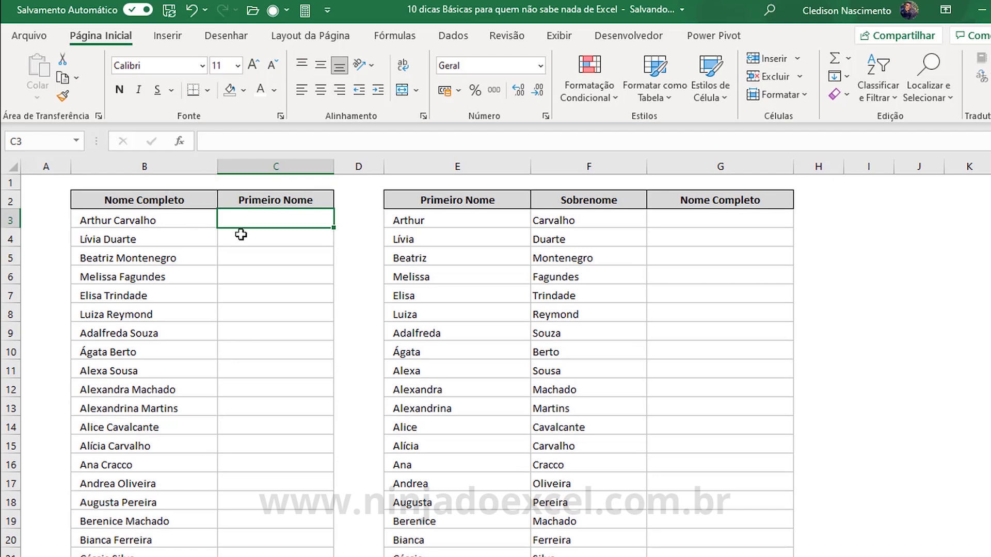
pyautogui.write('Arthur')
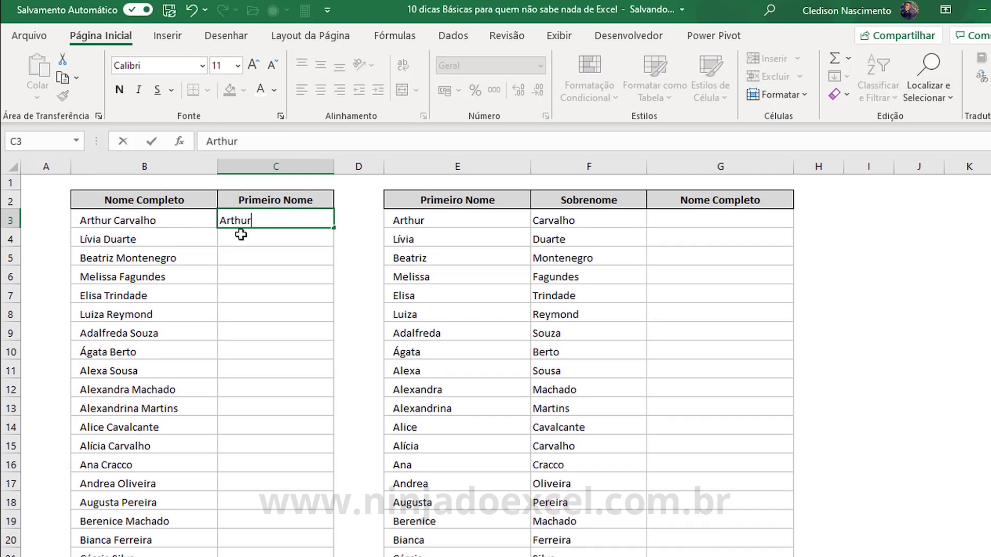
pyautogui.press('Return')
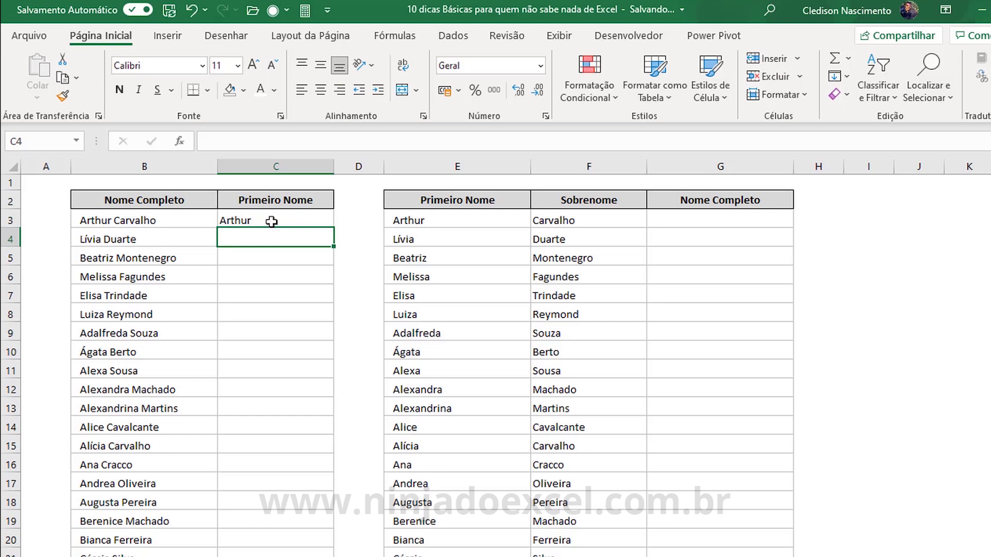
pyautogui.write('Lívia')
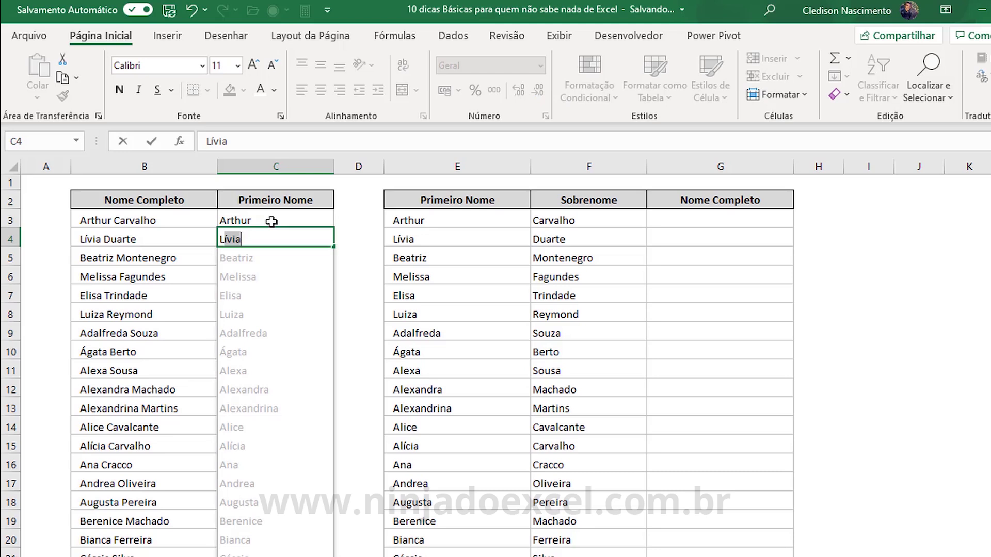
pyautogui.press('Return')
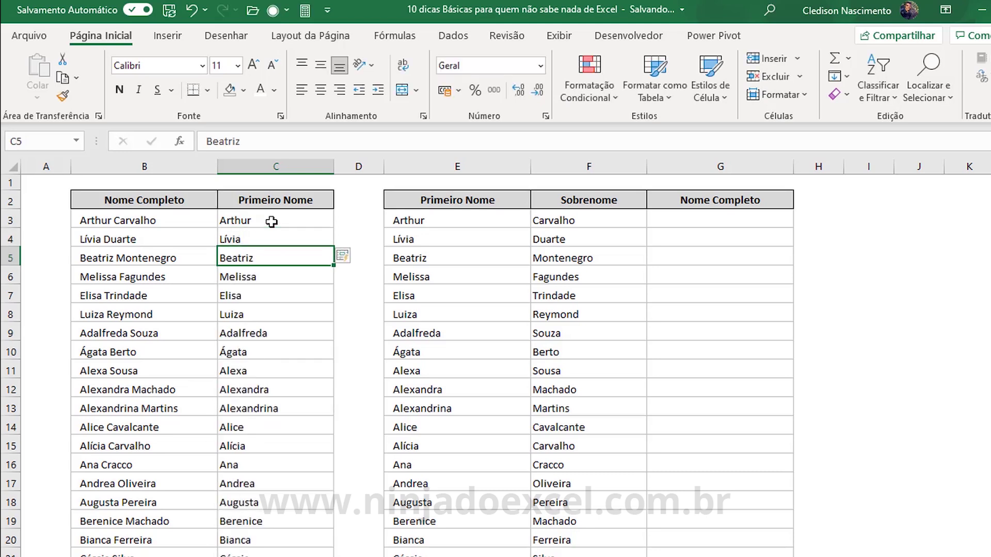
# Clear the suggested names below C4 and drag the two first names down to row 264
pyautogui.click(272, 222)
pyautogui.press('Down')
pyautogui.press('Down')
pyautogui.hotkey('ctrl', 'shift', 'Down')
pyautogui.press('Delete')
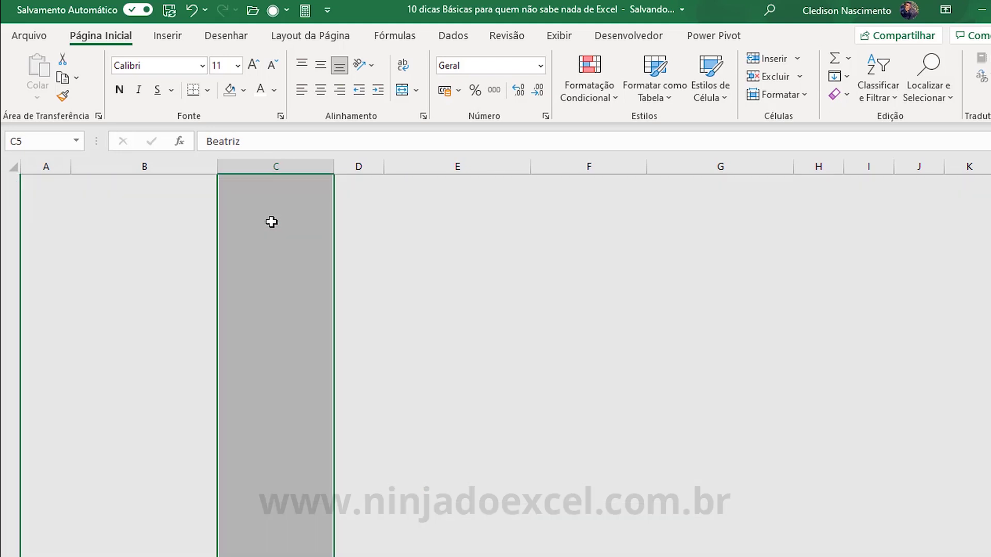
pyautogui.press('Up')
pyautogui.press('Up')
pyautogui.hotkey('shift', 'Down')
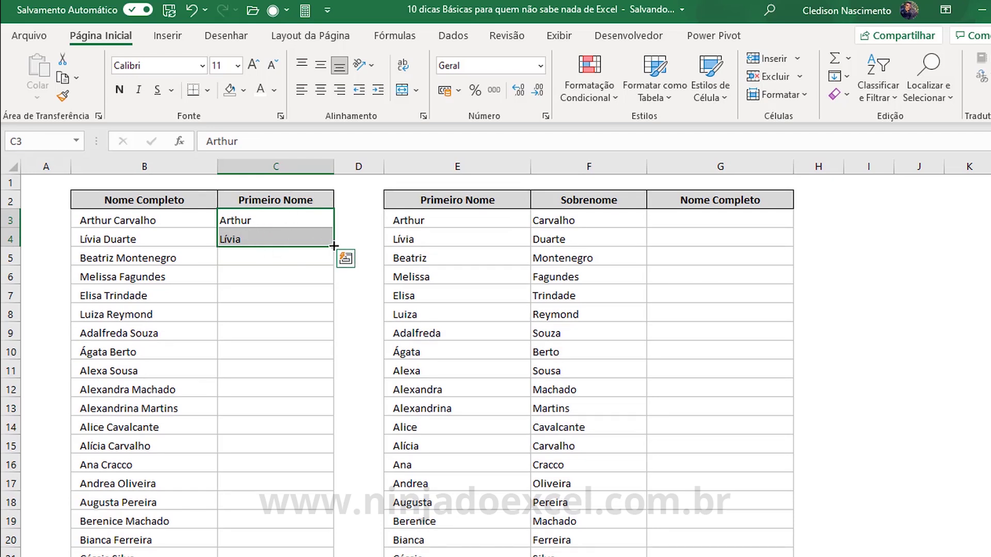
pyautogui.moveTo(334, 247)
pyautogui.mouseDown()
pyautogui.moveTo(334, 516)
pyautogui.moveTo(325, 550)
pyautogui.mouseUp()
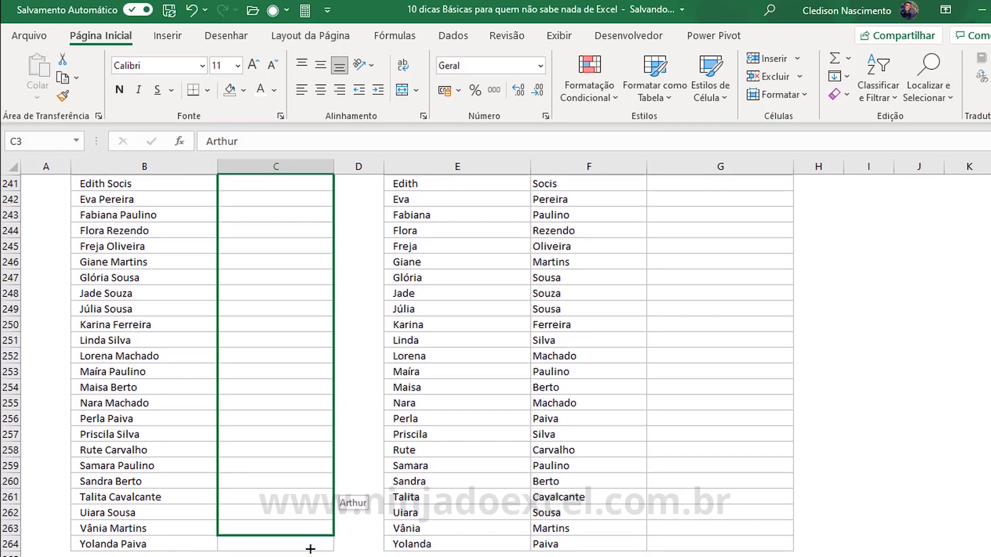
pyautogui.moveTo(325, 549); pyautogui.dragTo(335, 503)
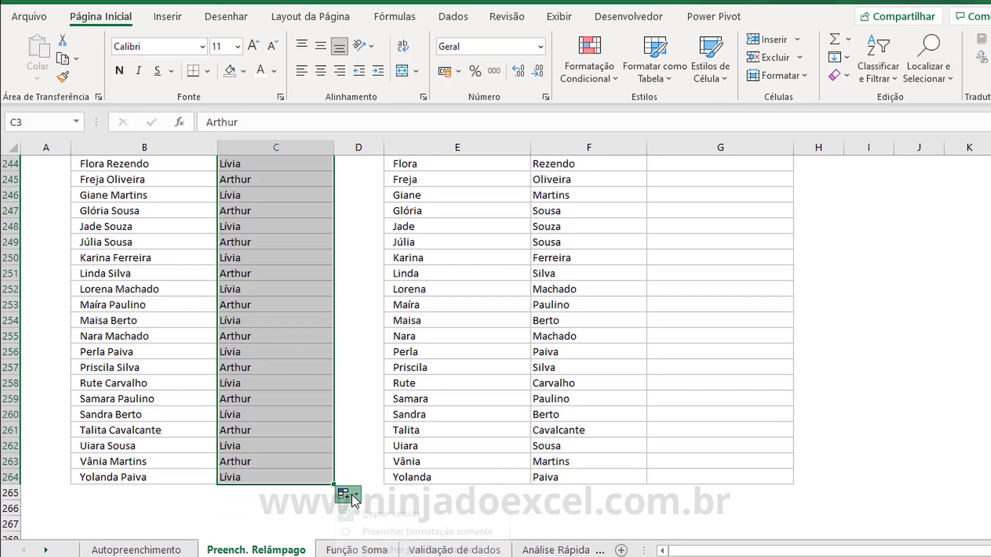
# Switch the fill to Preenchimento Relâmpago so each row gets its own first name
pyautogui.click(351, 475)
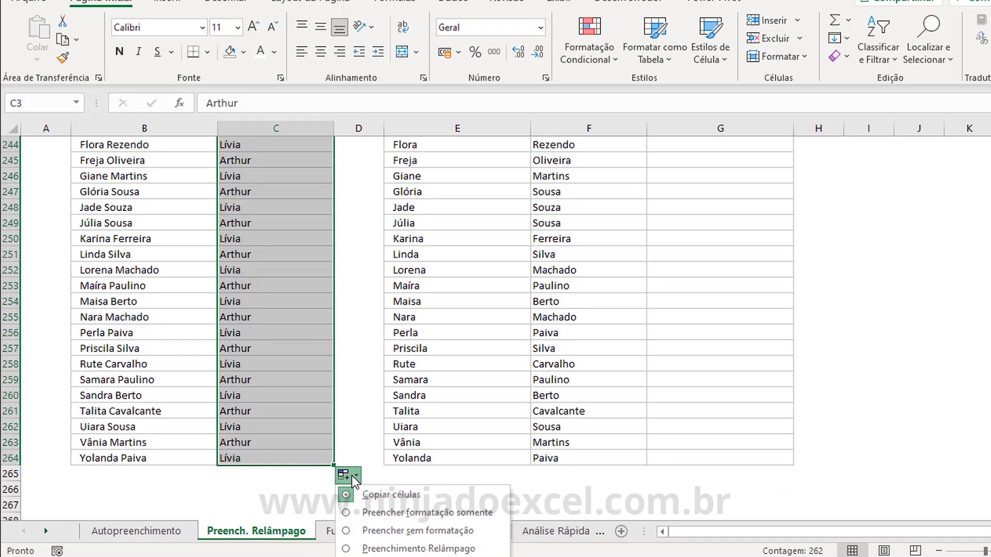
pyautogui.click(380, 549)
pyautogui.click(272, 361)
pyautogui.hotkey('ctrl', 'Up')
pyautogui.scroll(1, 273, 359)
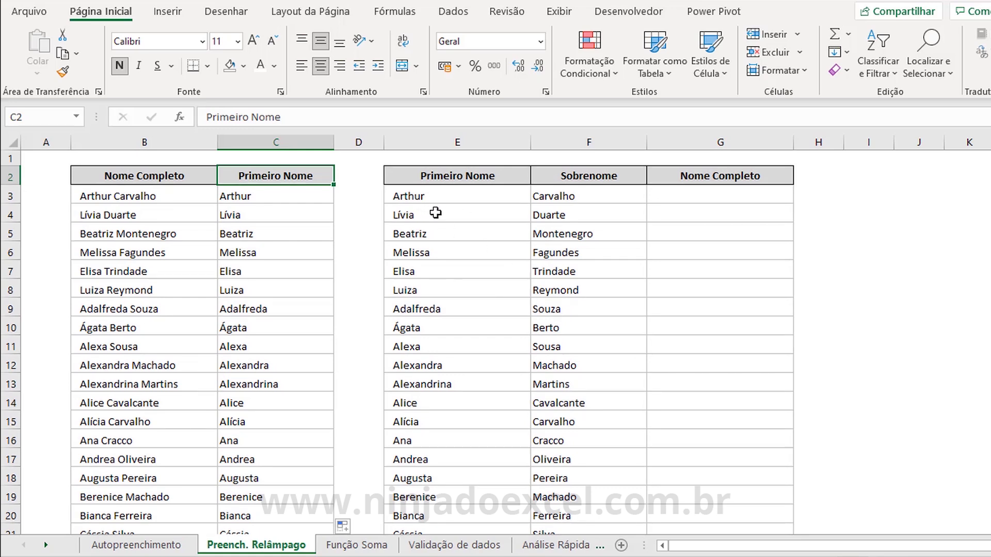
# Type the first full name in G3, then start G4 to Flash Fill full names down column G
pyautogui.click(694, 198)
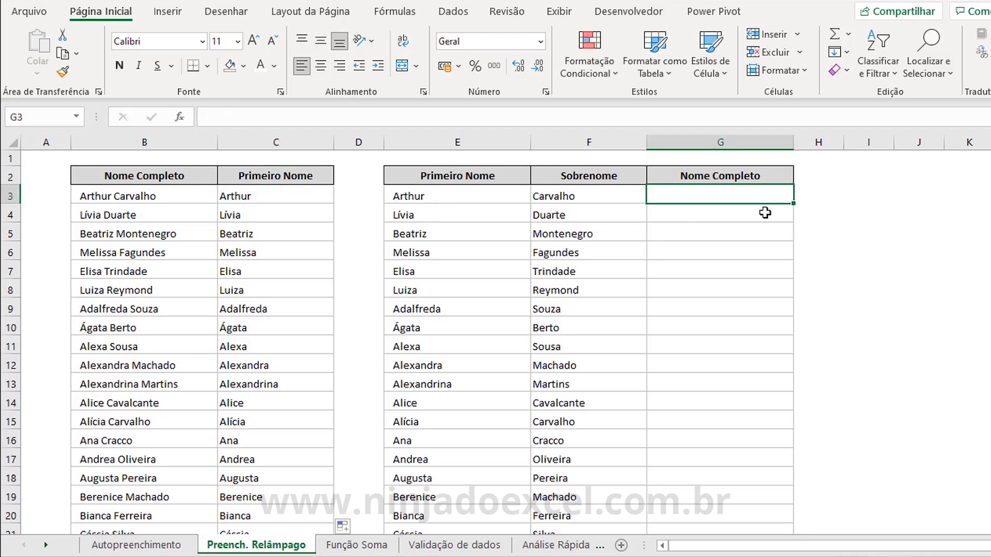
pyautogui.write('A')
pyautogui.write('thir')
pyautogui.write('ur Carvalho')
pyautogui.press('Return')
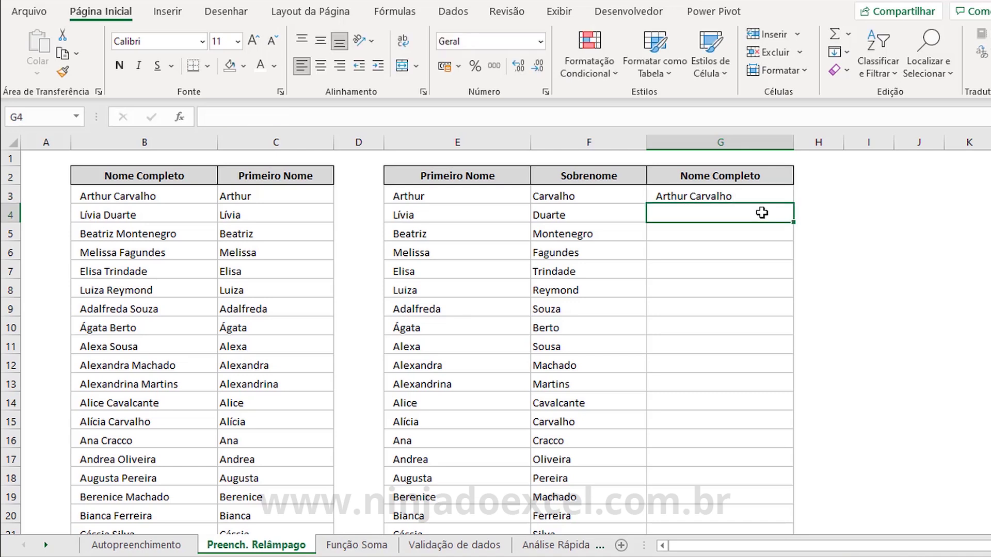
pyautogui.write('Lívia Duarte')
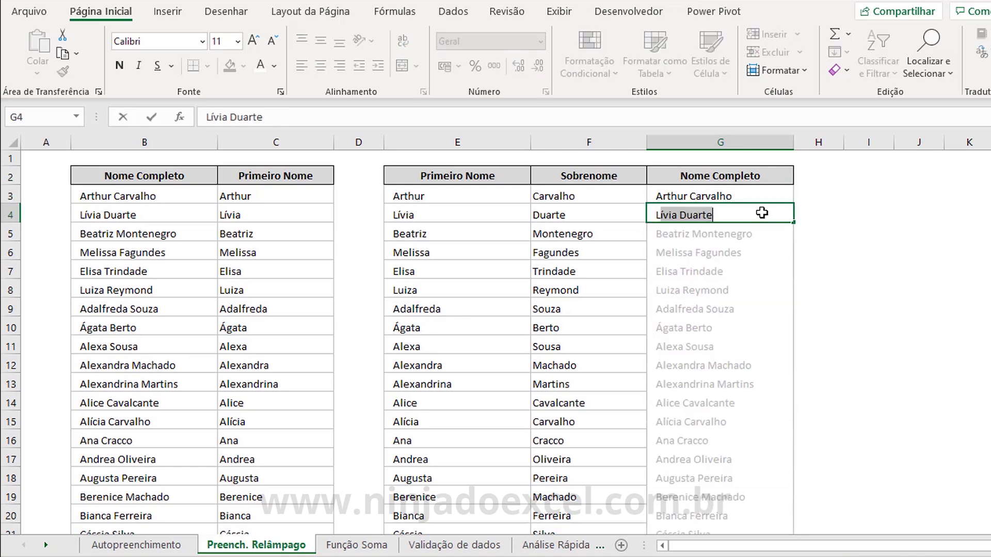
pyautogui.press('Return')
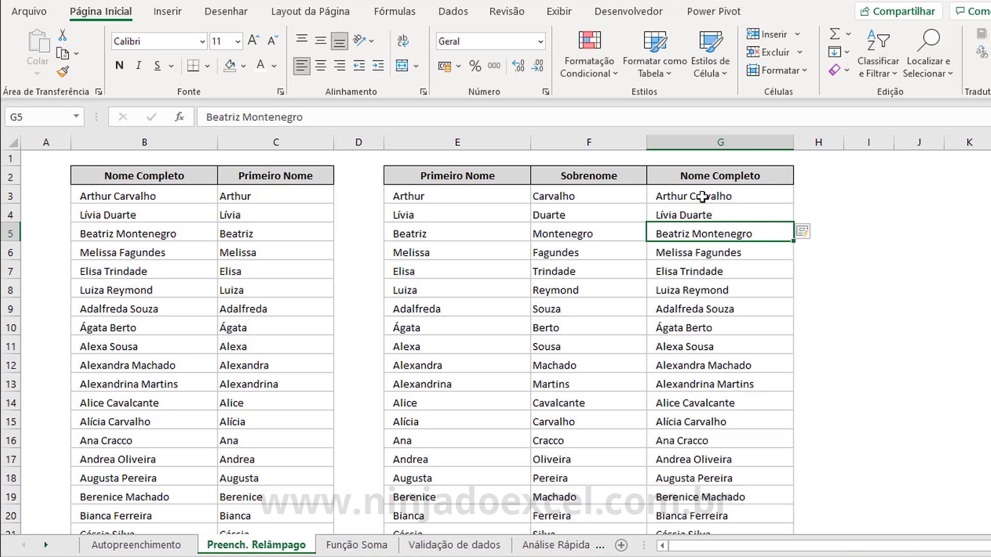
pyautogui.click(426, 177)
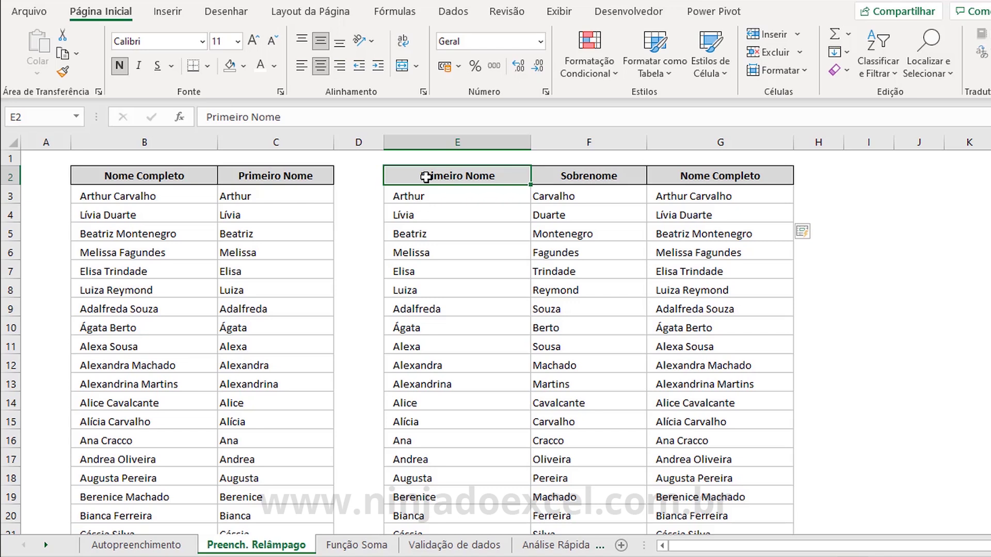
pyautogui.click(344, 546)
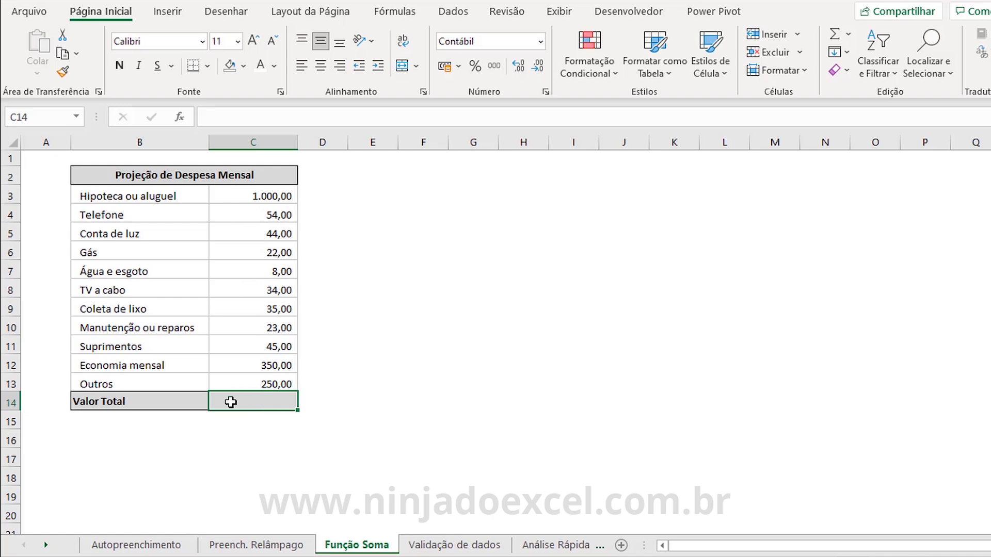
# Enter =SOMA(C3:C13) in C14 to total the monthly expenses
pyautogui.write('=')
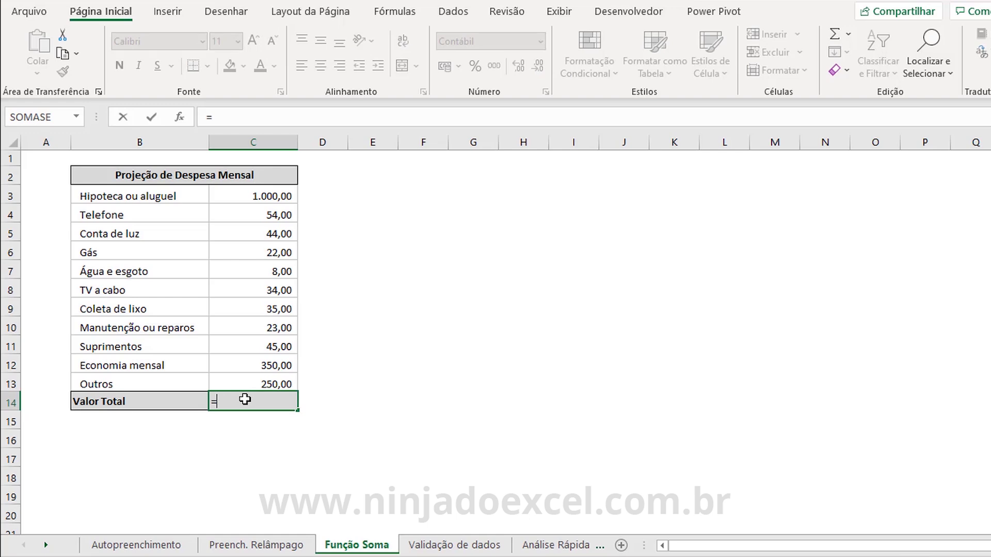
pyautogui.write('som')
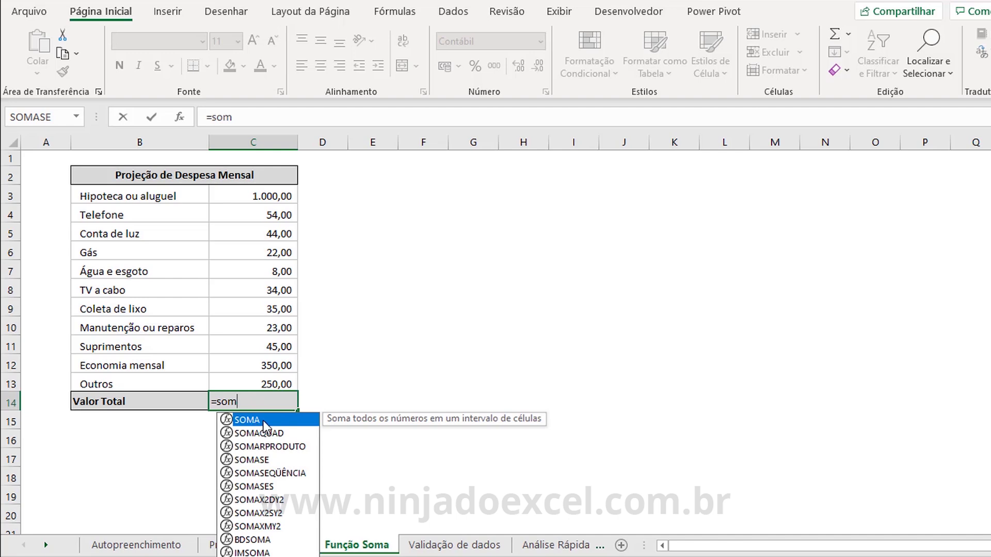
pyautogui.doubleClick(264, 420)
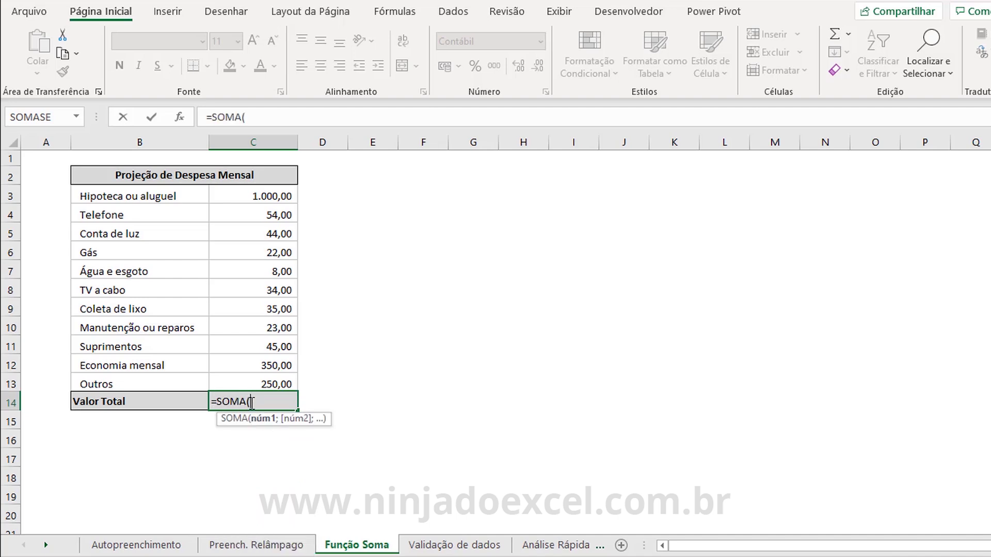
pyautogui.press('BackSpace')
pyautogui.press('BackSpace')
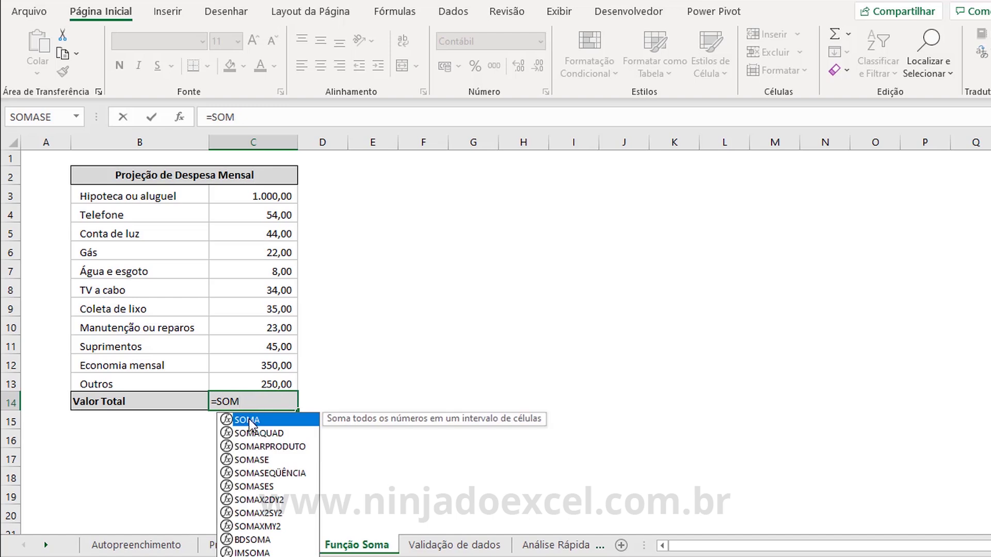
pyautogui.doubleClick(250, 421)
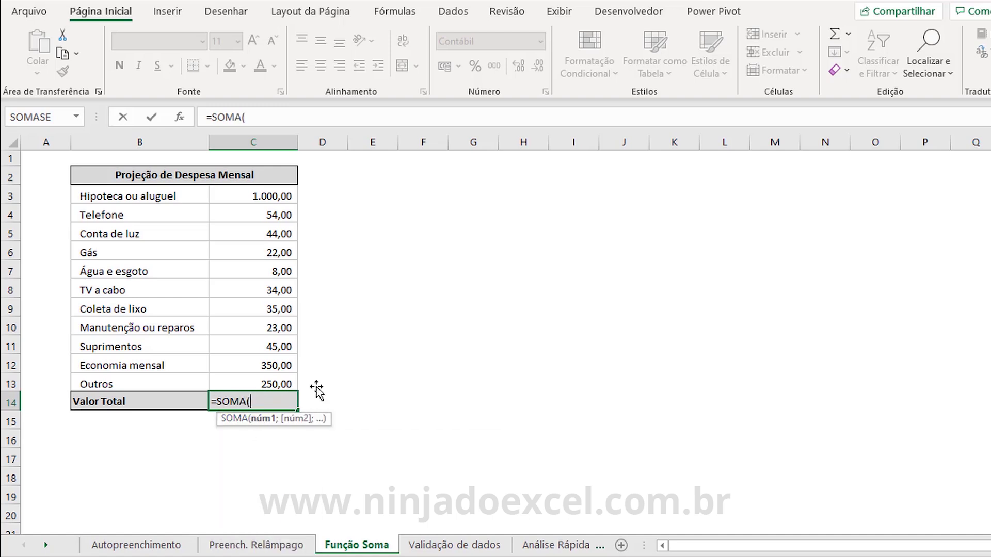
pyautogui.press('BackSpace')
pyautogui.press('BackSpace')
pyautogui.press('BackSpace')
pyautogui.press('BackSpace')
pyautogui.press('BackSpace')
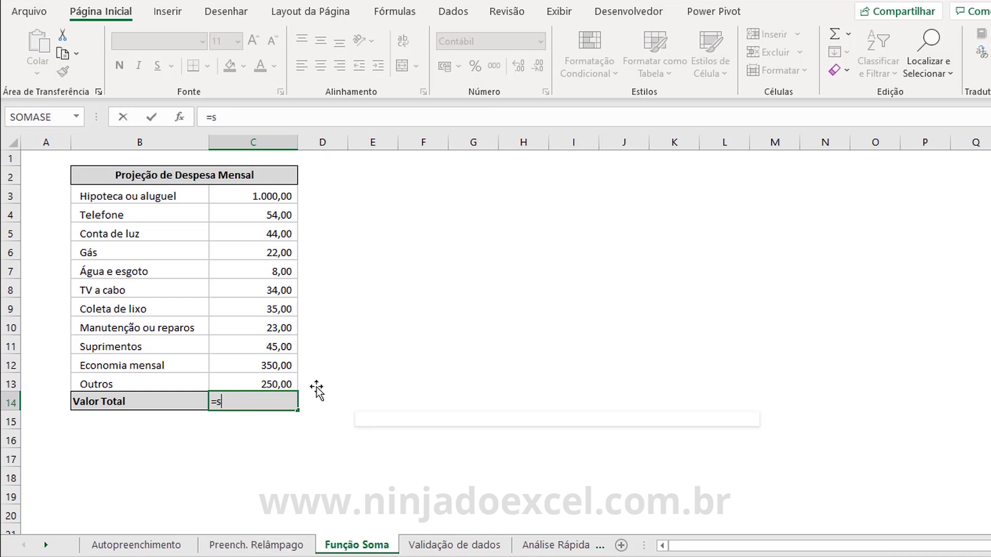
pyautogui.write('oma(')
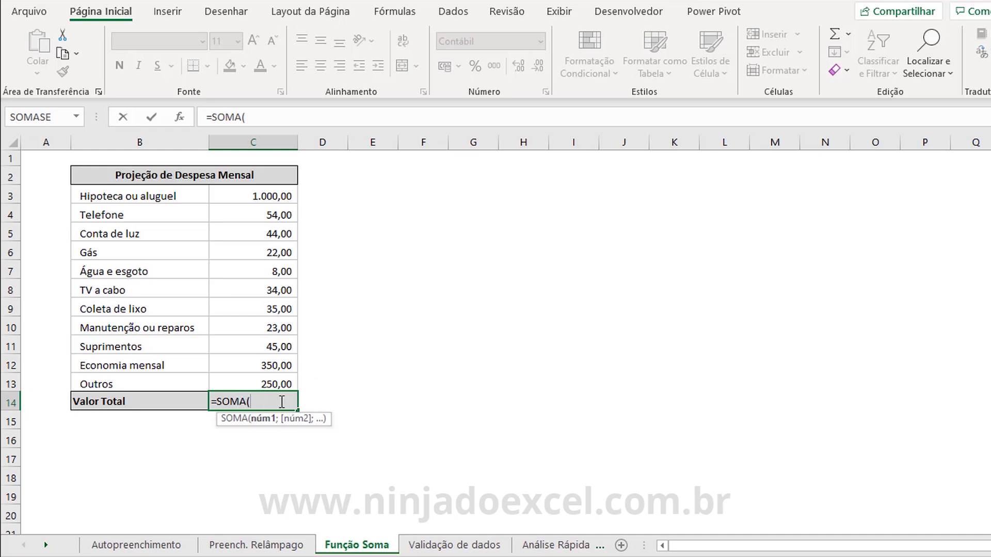
pyautogui.moveTo(264, 195); pyautogui.dragTo(272, 338)
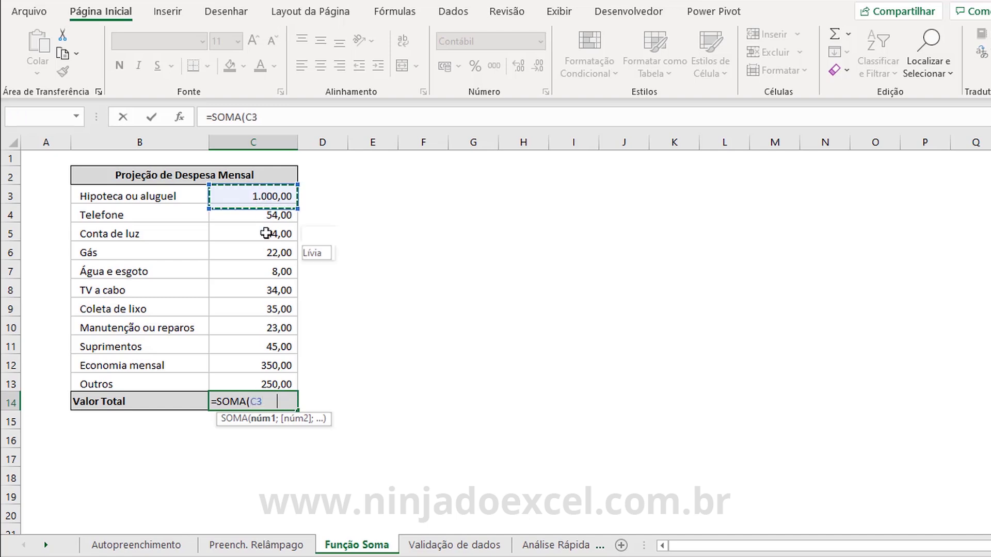
pyautogui.moveTo(272, 338); pyautogui.dragTo(274, 382)
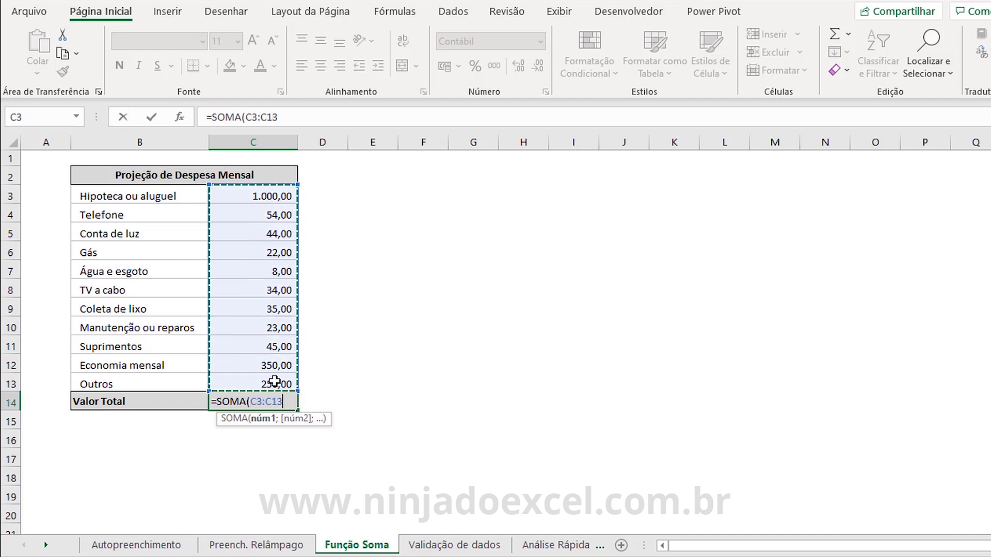
pyautogui.write(')')
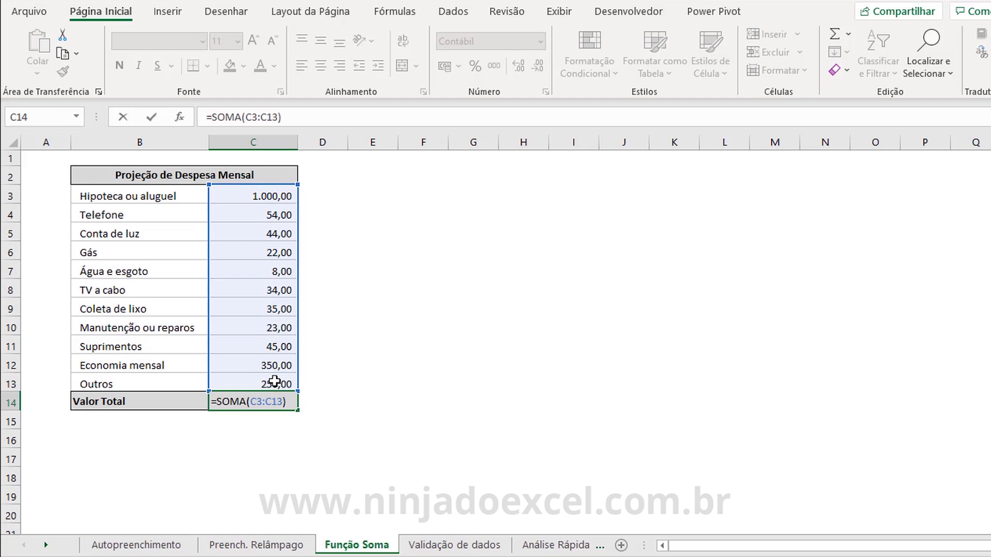
pyautogui.press('Return')
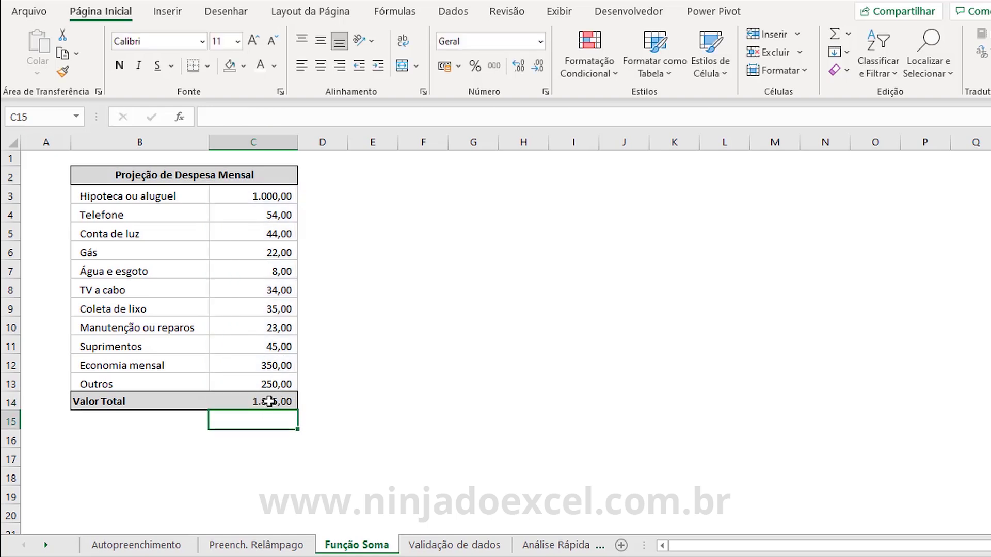
pyautogui.click(269, 402)
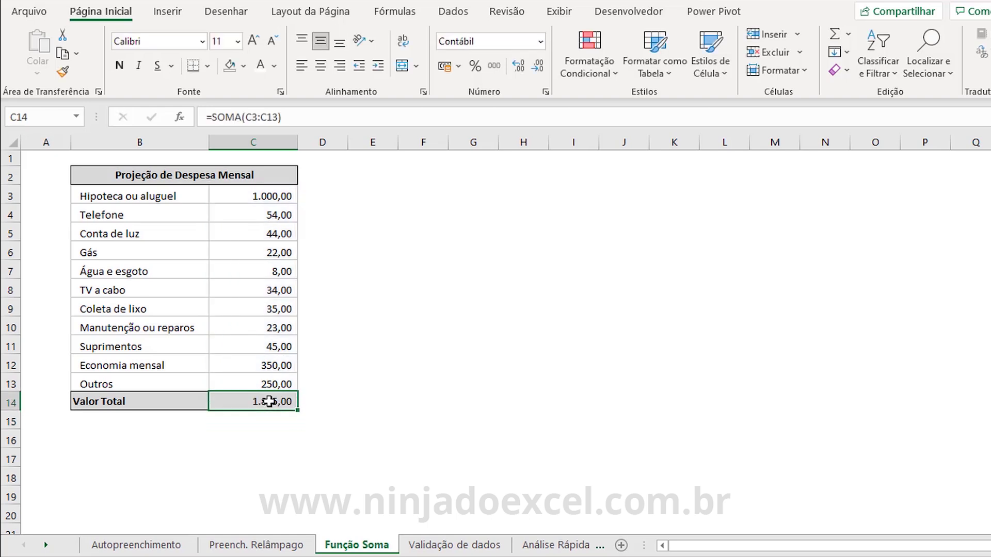
# Change Gás in C6 to 80, bringing the total to 1.923,00
pyautogui.click(258, 250)
pyautogui.write('80')
pyautogui.press('Return')
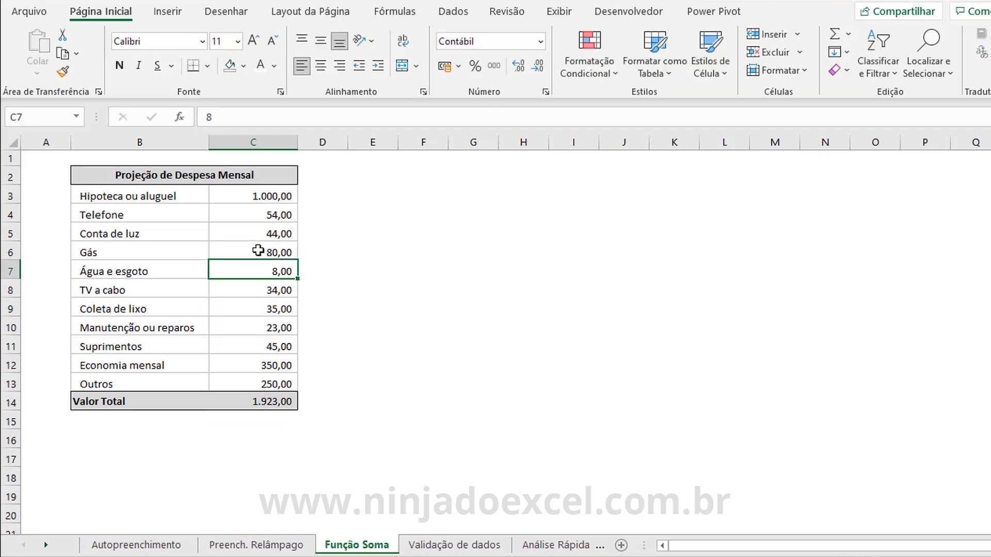
pyautogui.click(263, 189)
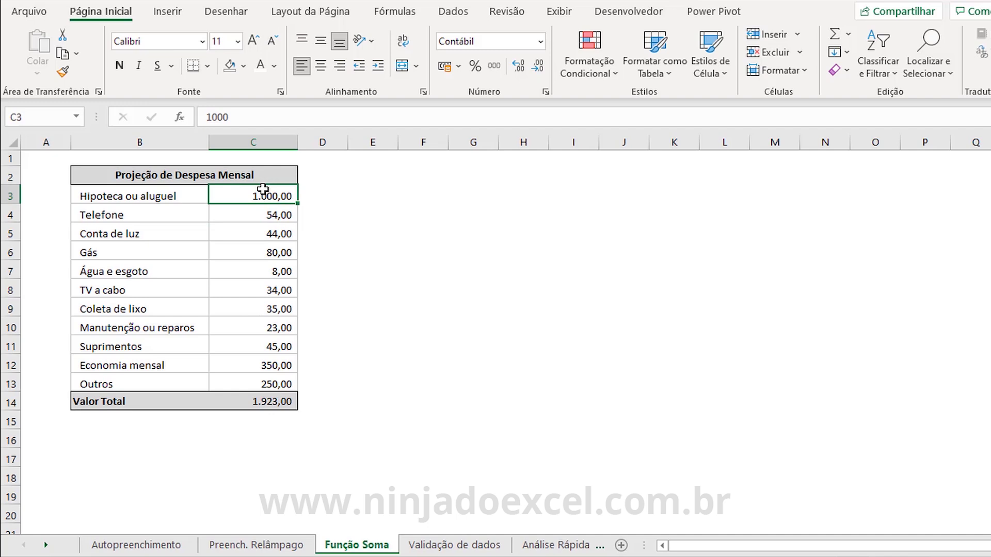
pyautogui.click(259, 402)
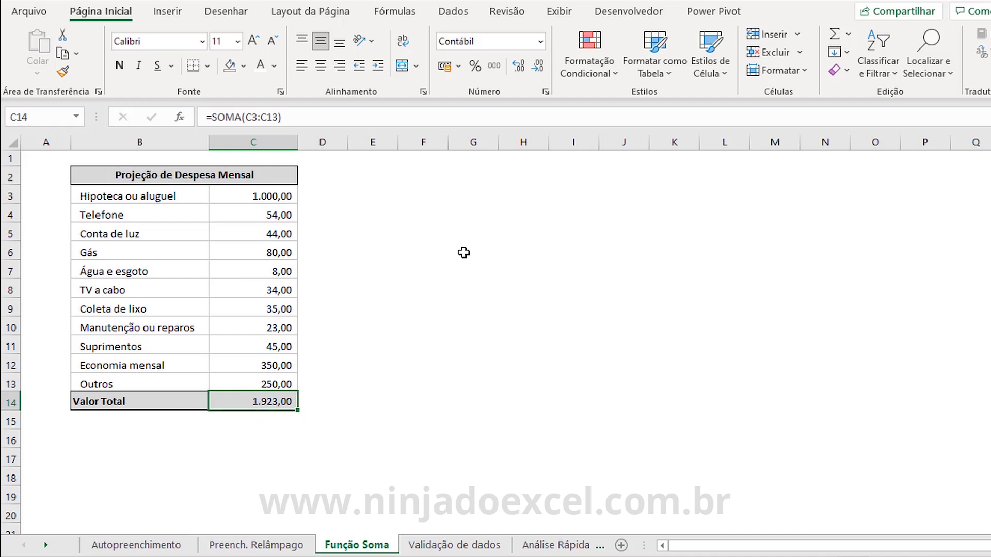
# Copy the Valor Total row B14:C14 into F3, F4 and F5
pyautogui.click(173, 399)
pyautogui.moveTo(174, 399); pyautogui.dragTo(217, 401)
pyautogui.hotkey('ctrl', 'c')
pyautogui.click(403, 190)
pyautogui.hotkey('ctrl', 'v')
pyautogui.press('Down')
pyautogui.hotkey('ctrl', 'v')
pyautogui.press('Down')
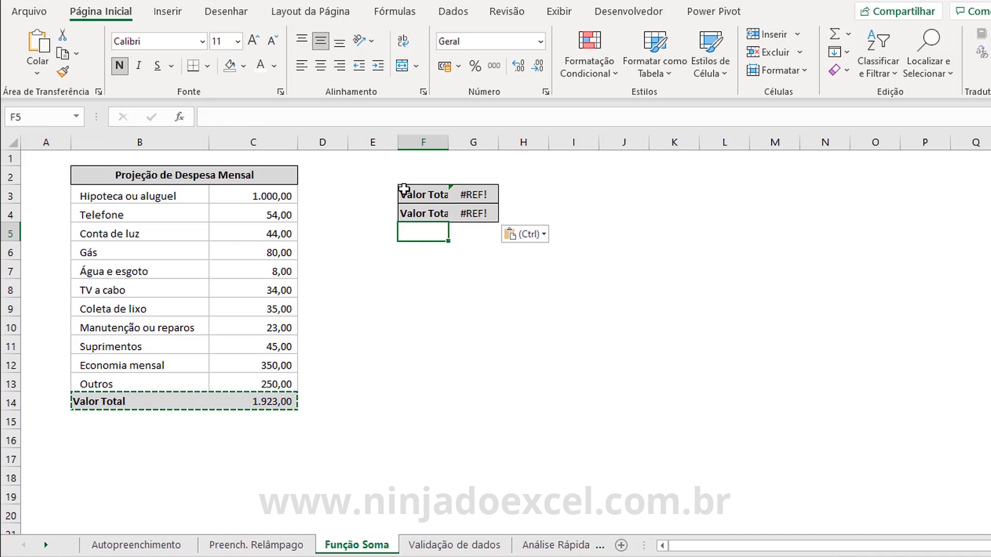
pyautogui.hotkey('ctrl', 'v')
pyautogui.press('Up')
pyautogui.press('Up')
# Relabel F3:F5 as Média, Maior Valor and Menor Valor
pyautogui.write('Média')
pyautogui.press('Return')
pyautogui.press('BackSpace')
pyautogui.write('Maior')
pyautogui.press('BackSpace')
pyautogui.press('BackSpace')
pyautogui.write('ro V')
pyautogui.press('BackSpace')
pyautogui.press('BackSpace')
pyautogui.press('BackSpace')
pyautogui.press('BackSpace')
pyautogui.press('BackSpace')
pyautogui.write('ior Valor')
pyautogui.press('Return')
pyautogui.write('Menor Valor')
pyautogui.press('Return')
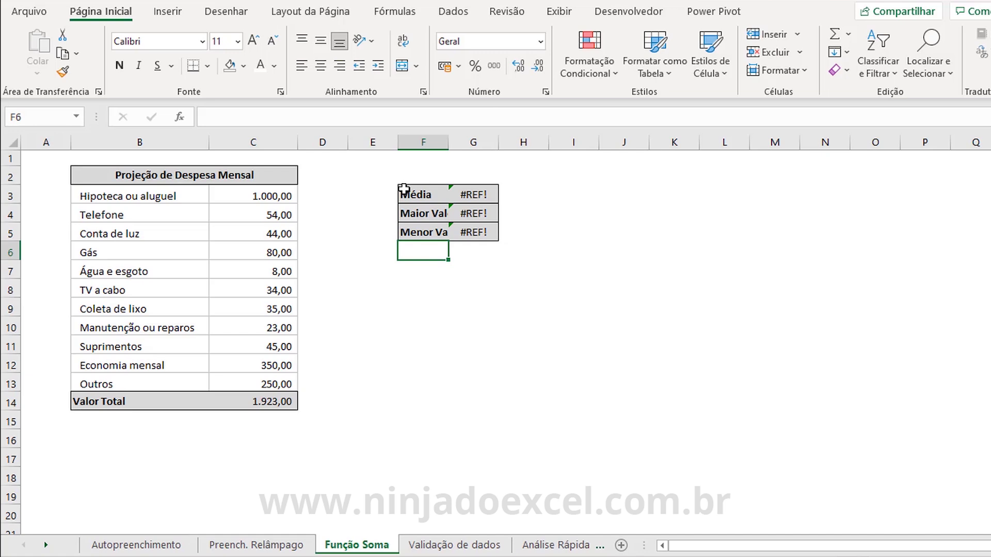
# Autofit column F and clear the #REF! errors from G3:G5
pyautogui.moveTo(448, 141); pyautogui.dragTo(449, 141)
pyautogui.doubleClick(449, 141)
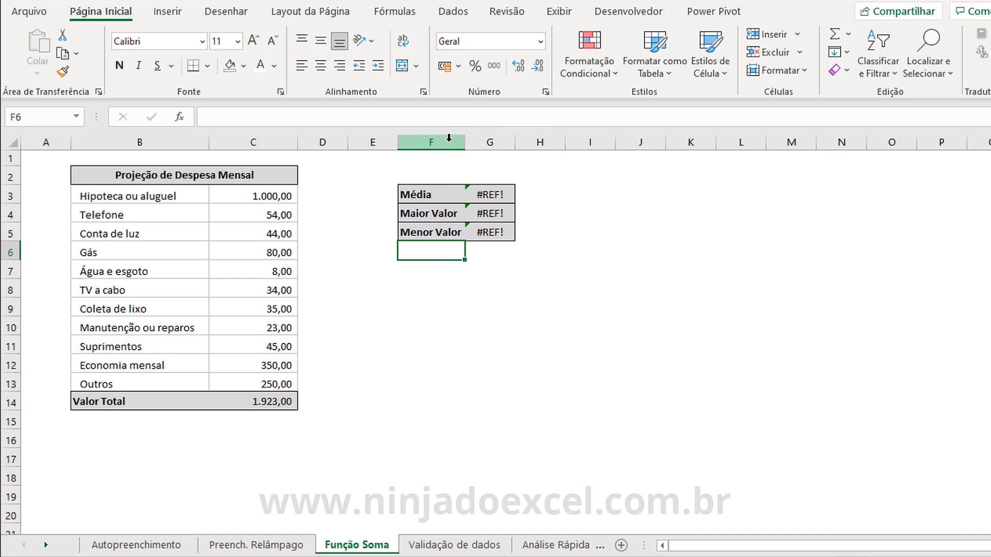
pyautogui.press('Up')
pyautogui.press('Up')
pyautogui.press('Up')
pyautogui.press('Right')
pyautogui.hotkey('shift', 'Down')
pyautogui.hotkey('shift', 'Down')
pyautogui.press('Delete')
pyautogui.press('Down')
pyautogui.press('Up')
pyautogui.write('=mé')
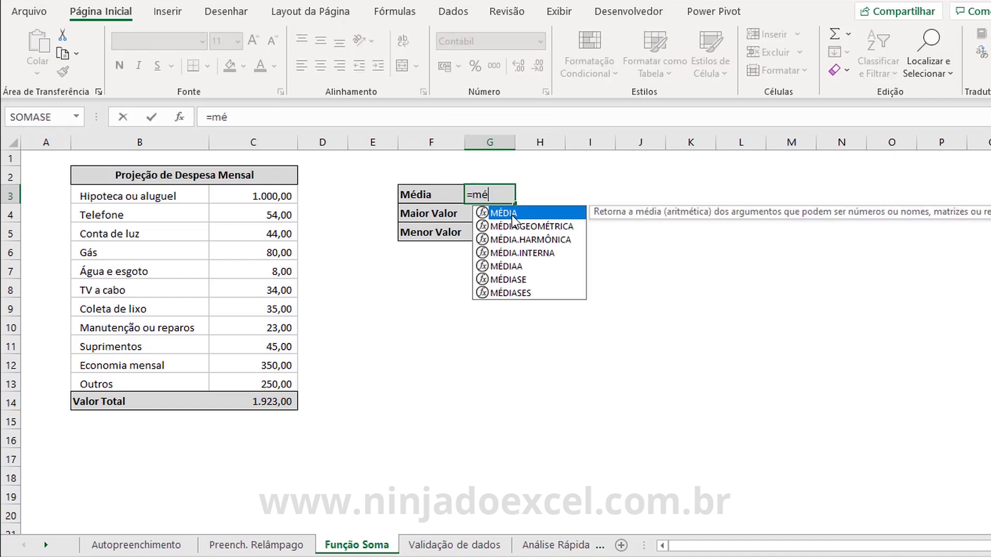
# Enter =MÉDIA(C3:C13) in G3 and =MÁXIMO(C3:C13) in G4, giving 174,82 and 1.000,00
pyautogui.doubleClick(512, 216)
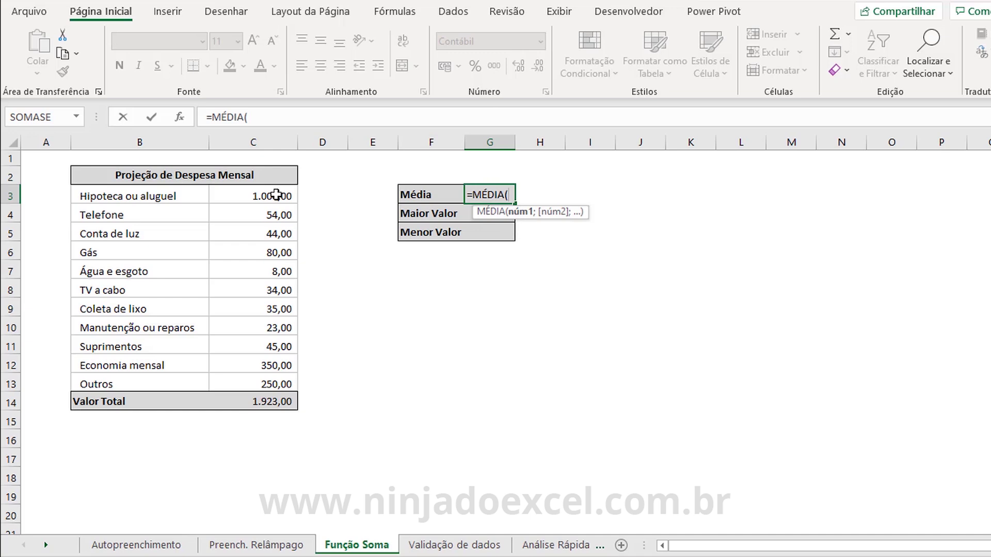
pyautogui.moveTo(277, 195); pyautogui.dragTo(268, 378)
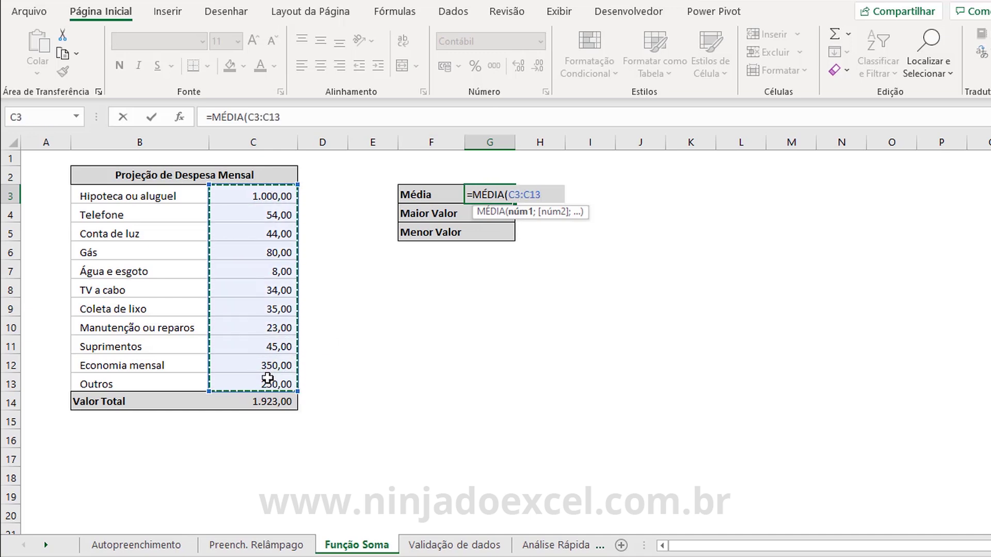
pyautogui.write(')')
pyautogui.press('Return')
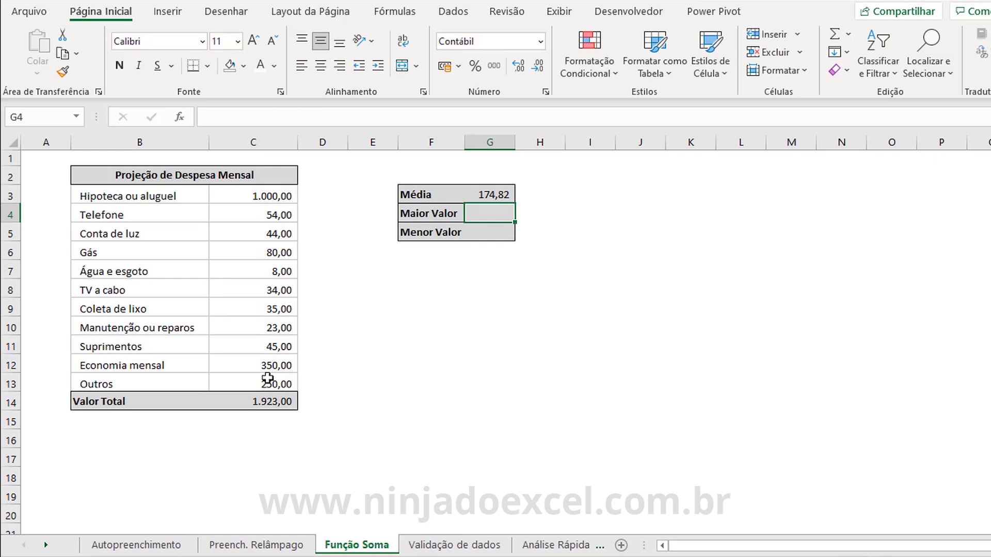
pyautogui.write('=má')
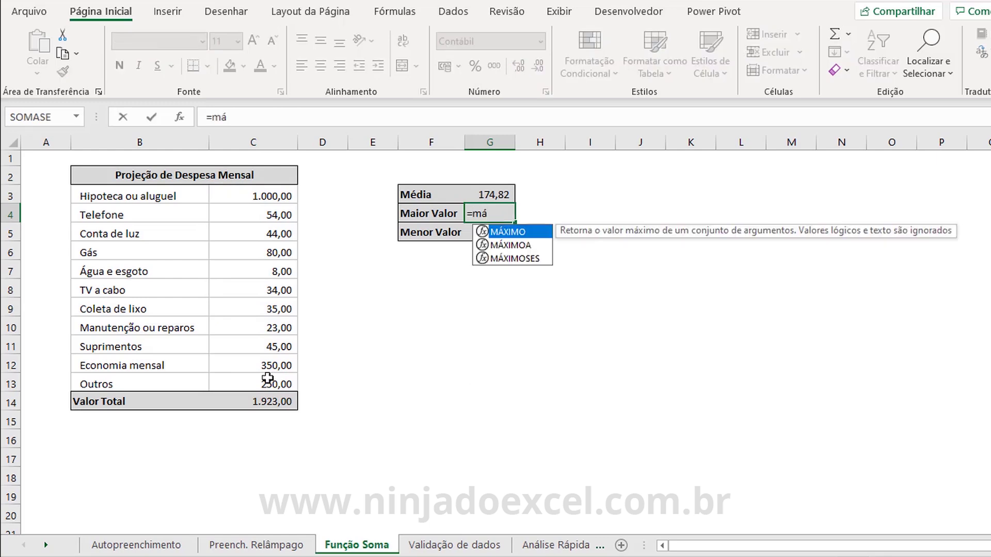
pyautogui.press('Tab')
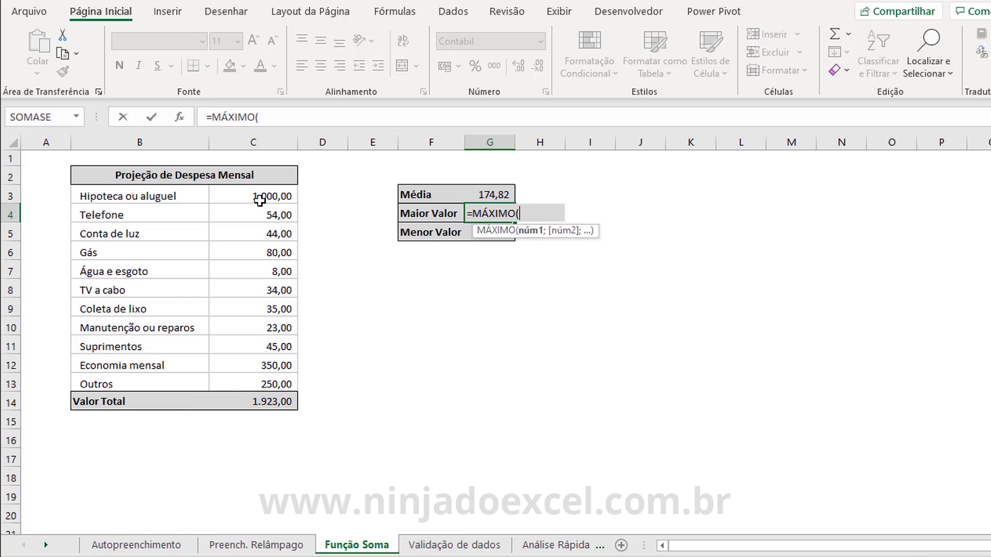
pyautogui.moveTo(259, 197); pyautogui.dragTo(262, 382)
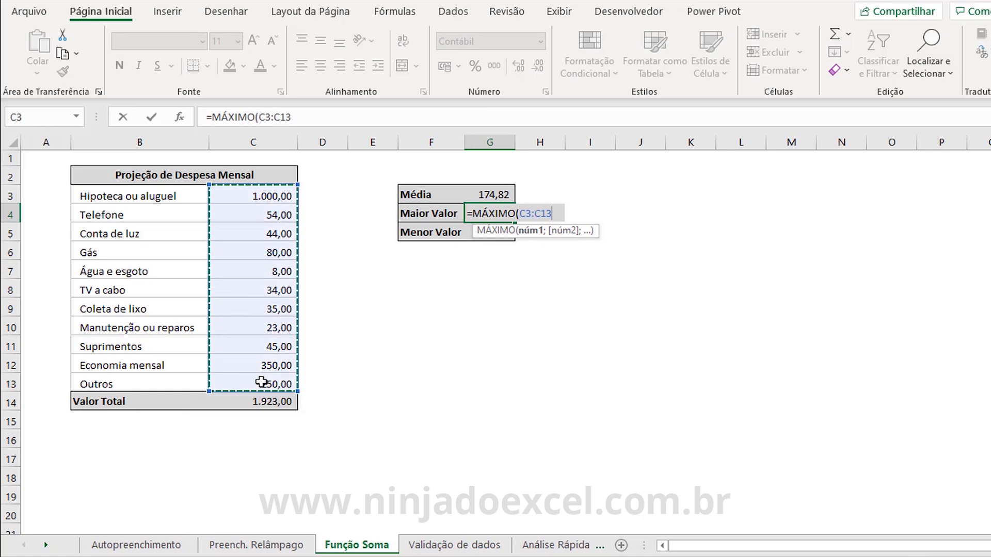
pyautogui.press('Return')
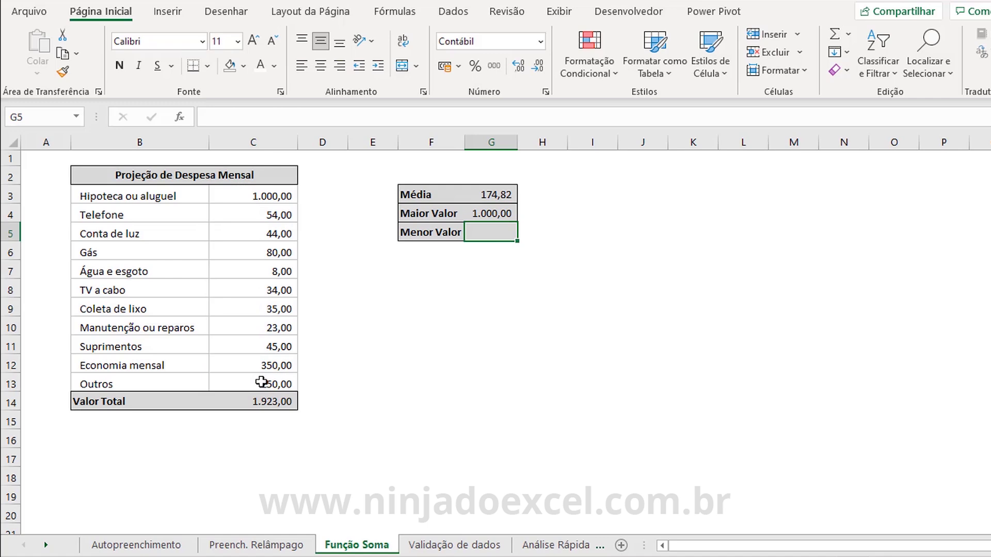
# Enter =MÍNIMO(C3:C13) in G5, giving 8,00, and check the formulas
pyautogui.write('=mí')
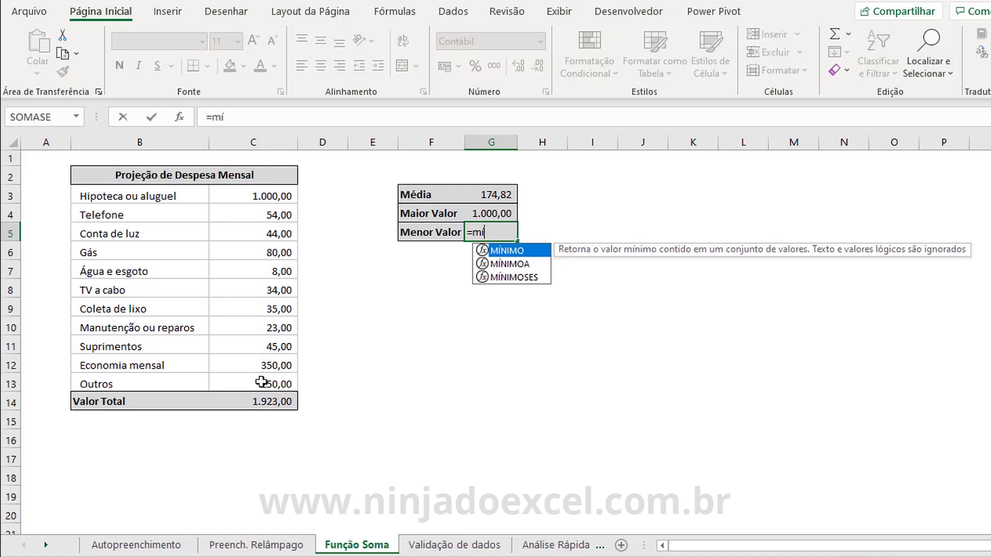
pyautogui.press('Tab')
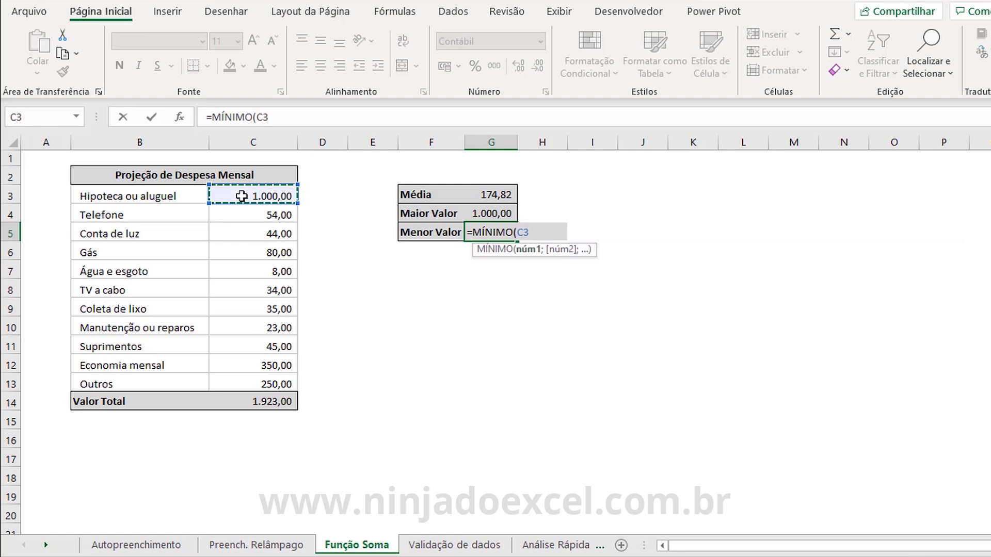
pyautogui.moveTo(241, 196); pyautogui.dragTo(247, 388)
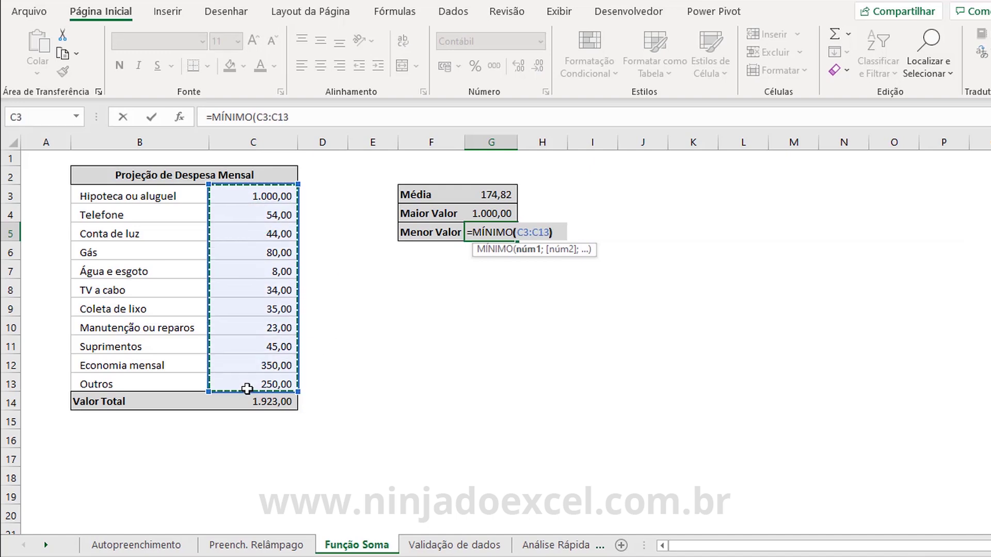
pyautogui.write(')')
pyautogui.press('Return')
pyautogui.press('Up')
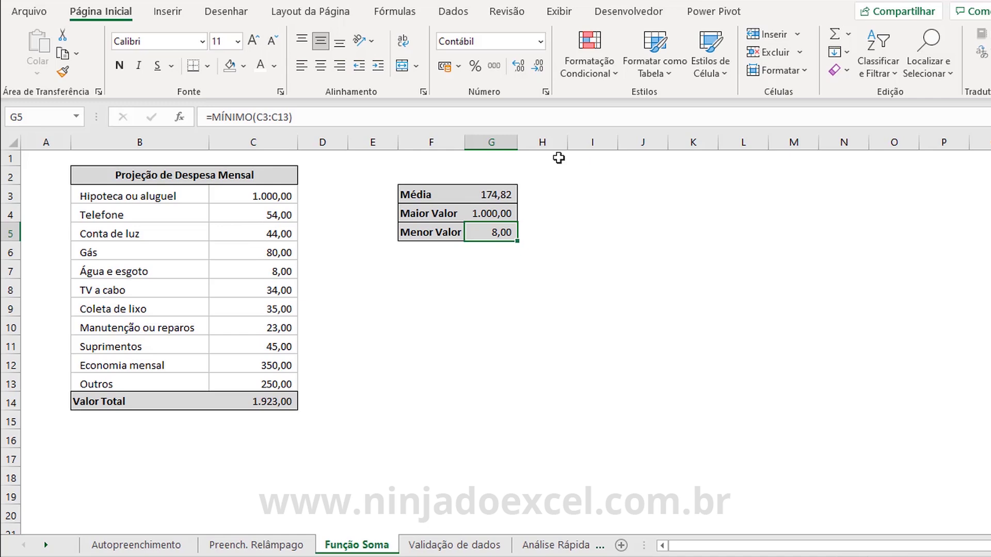
pyautogui.click(278, 195)
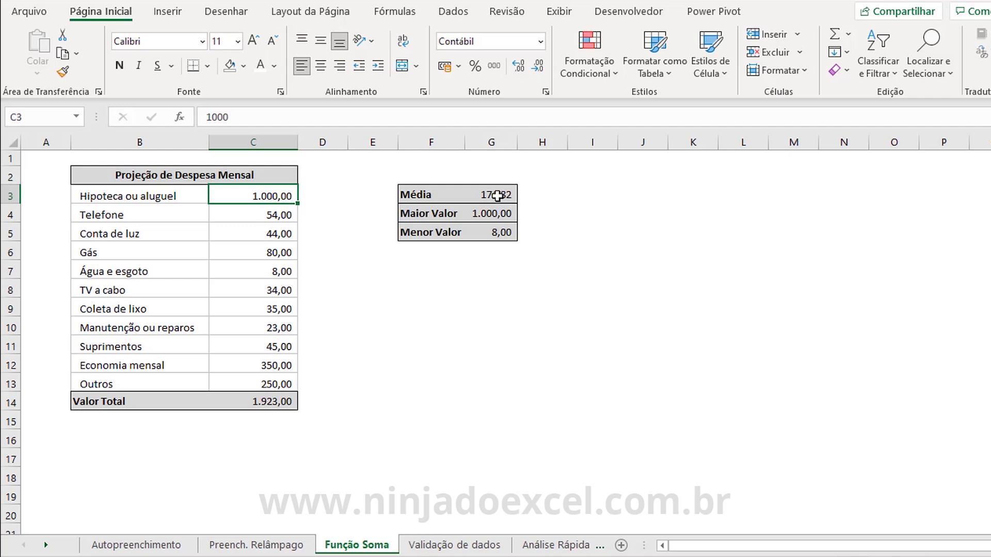
pyautogui.click(497, 197)
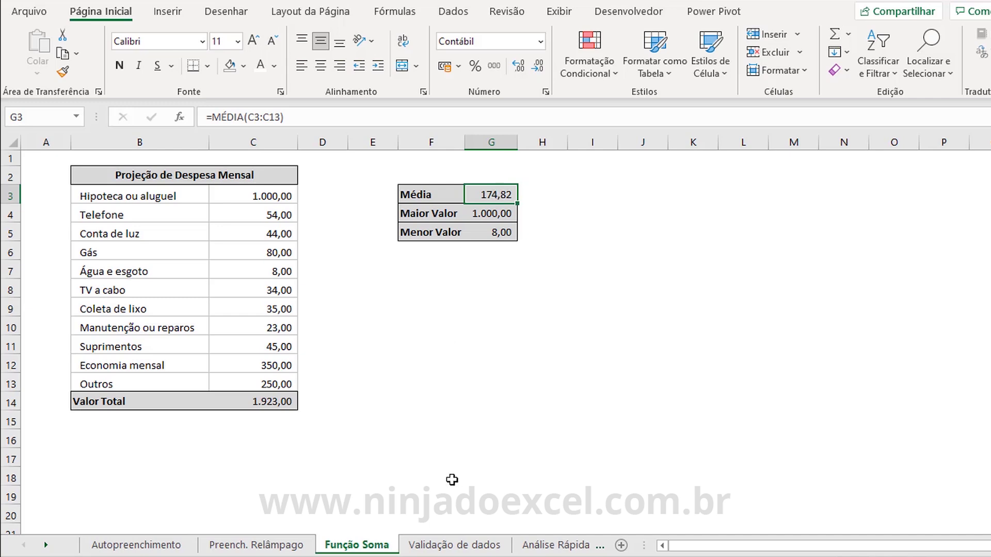
pyautogui.click(436, 546)
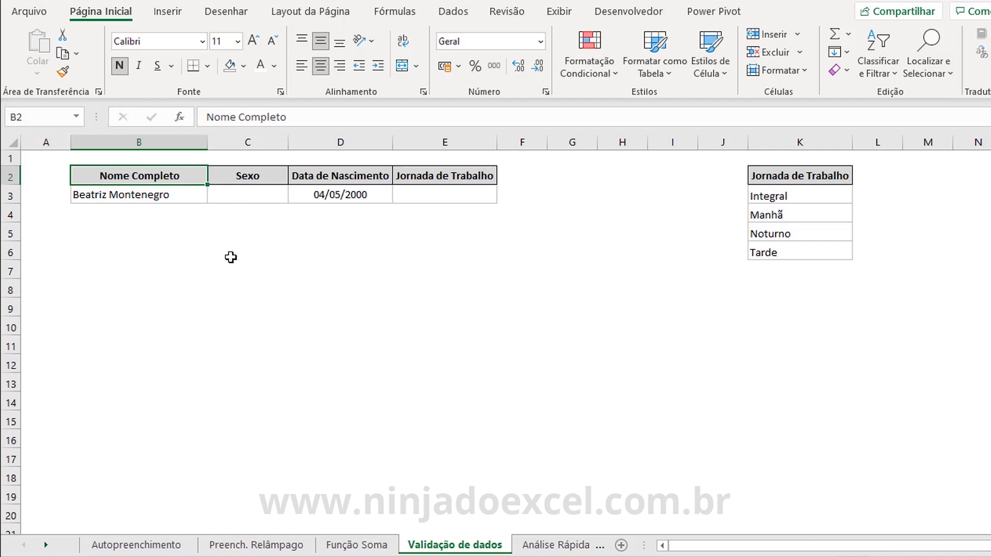
# Enter F in the Sexo cell C3 and centre-align it
pyautogui.click(144, 198)
pyautogui.click(169, 172)
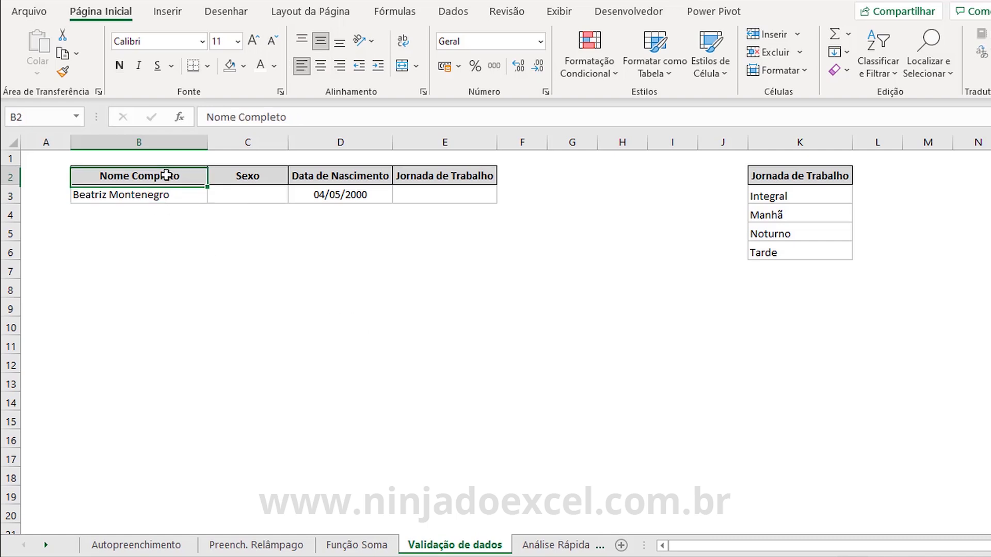
pyautogui.click(169, 194)
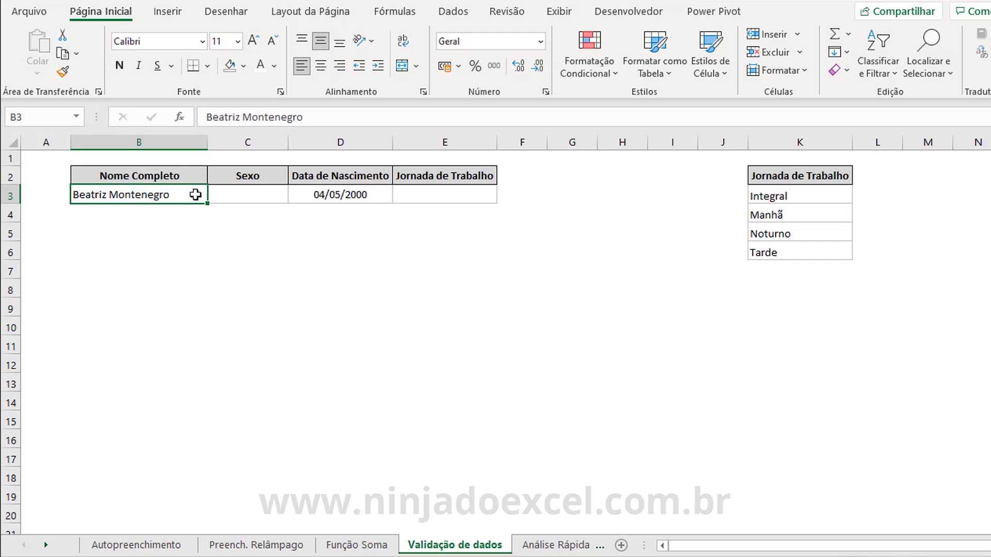
pyautogui.click(241, 195)
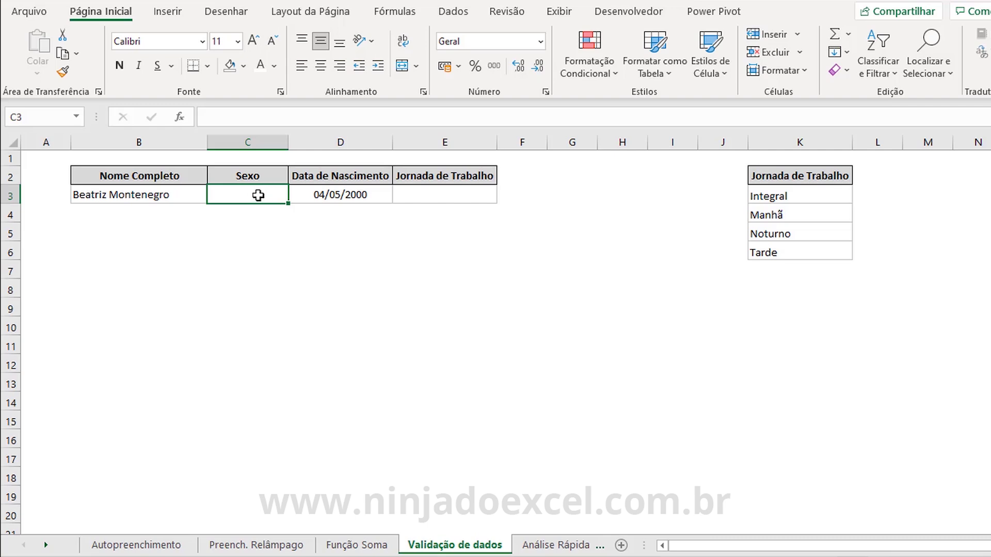
pyautogui.write('Fe')
pyautogui.press('BackSpace')
pyautogui.press('Return')
pyautogui.click(258, 196)
pyautogui.click(320, 66)
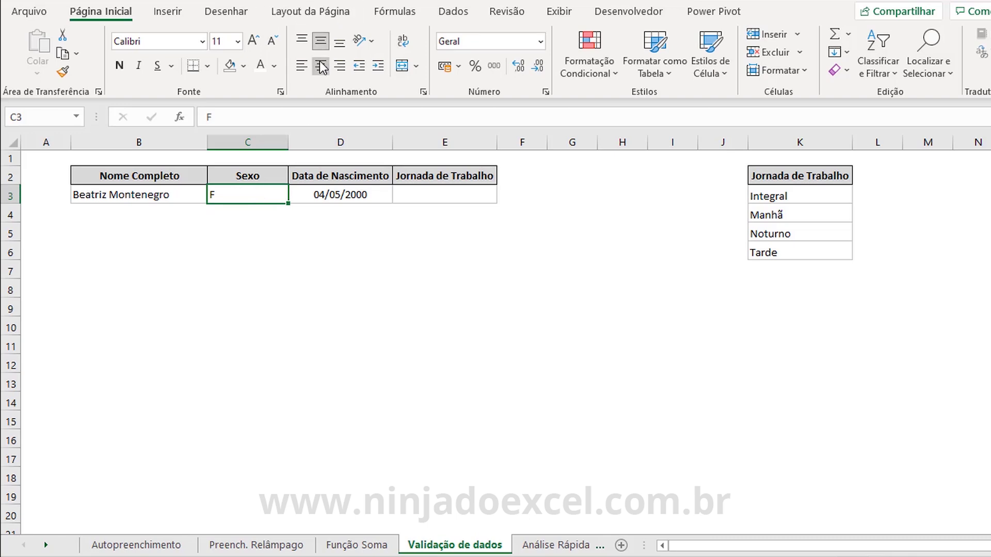
# Try entering O and then D in C3 to test what the Sexo cell accepts
pyautogui.write('O')
pyautogui.press('Return')
pyautogui.click(258, 191)
pyautogui.write('D')
pyautogui.press('Return')
pyautogui.click(258, 191)
# Add list data validation to Sexo cell C3 with source M;F, giving it a dropdown
pyautogui.click(445, 14)
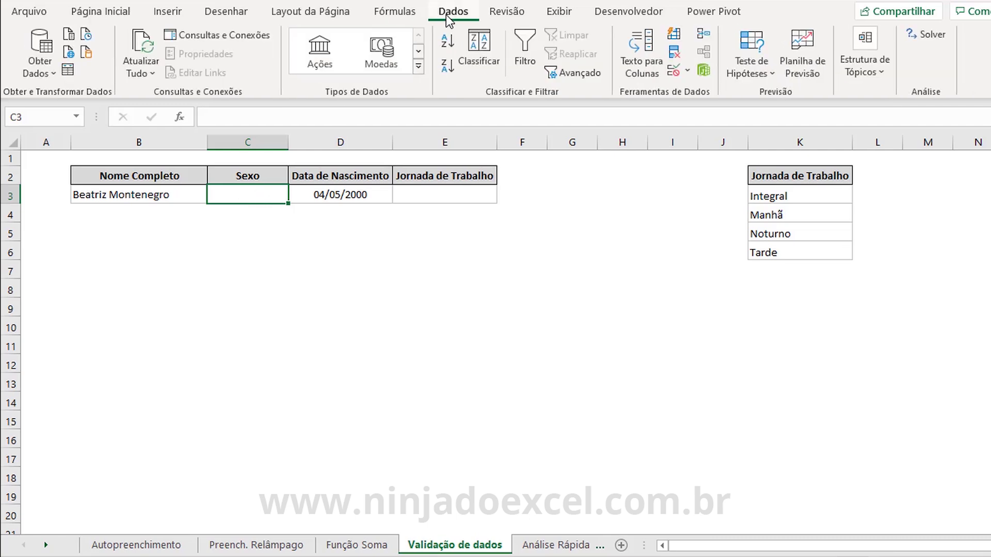
pyautogui.click(689, 71)
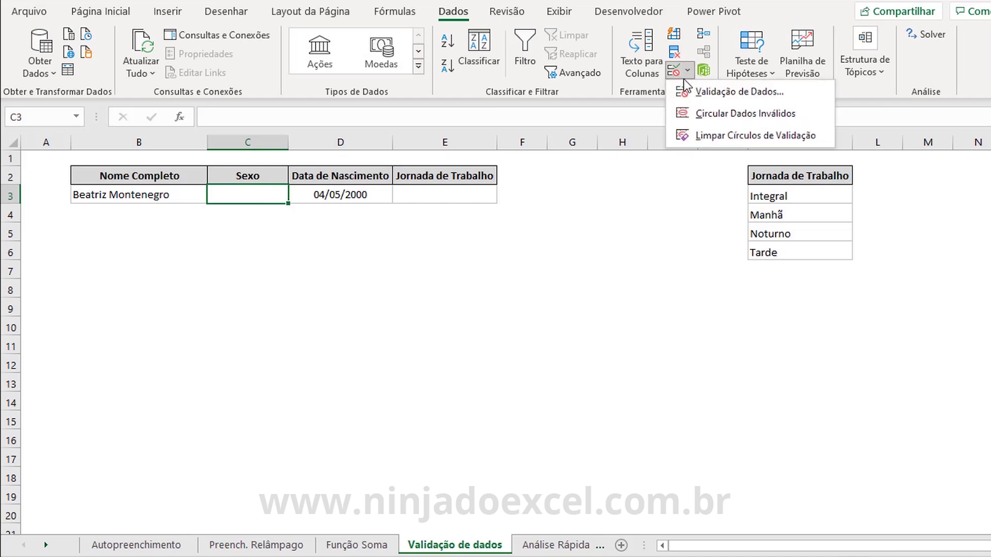
pyautogui.moveTo(739, 92)
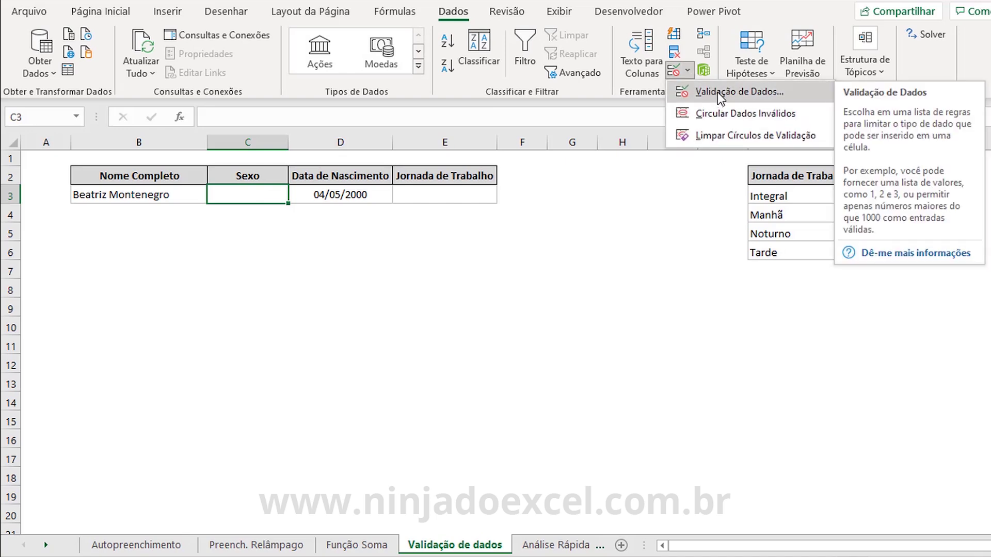
pyautogui.click(718, 92)
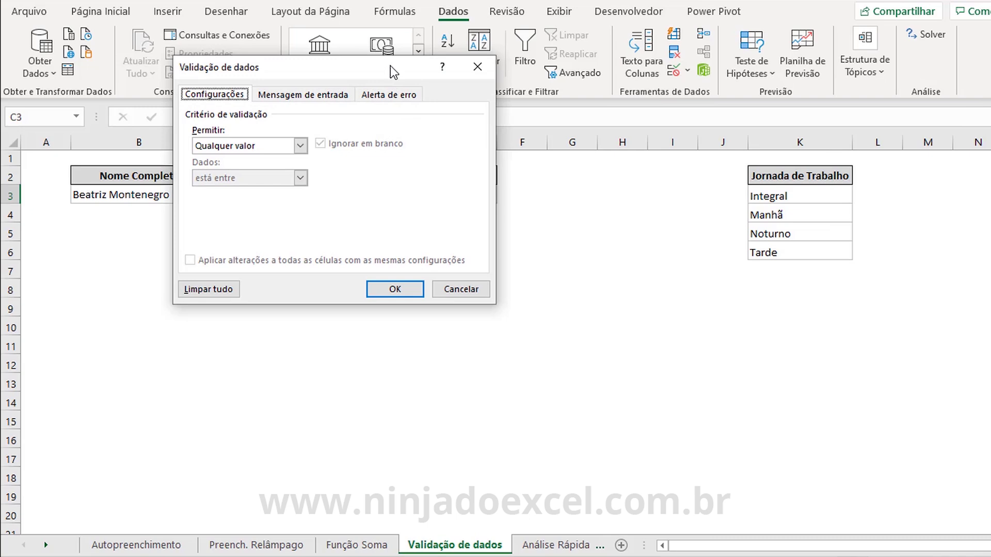
pyautogui.moveTo(390, 66); pyautogui.dragTo(566, 127)
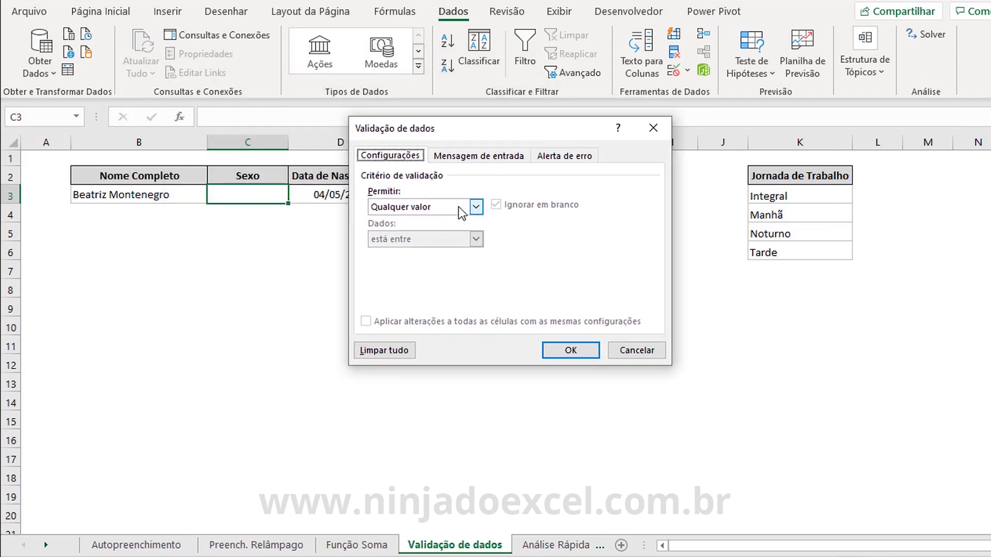
pyautogui.click(475, 207)
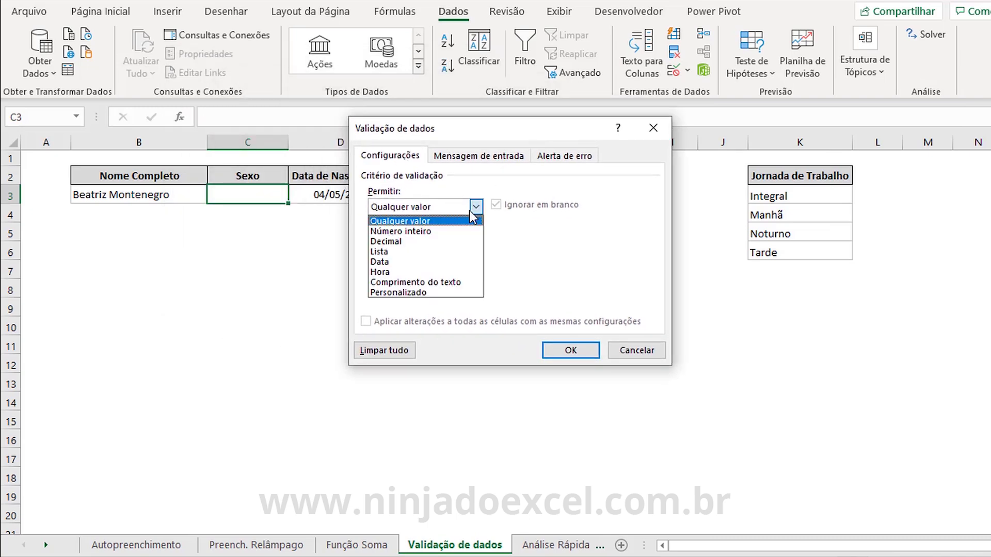
pyautogui.click(410, 253)
pyautogui.click(405, 271)
pyautogui.write('M;F')
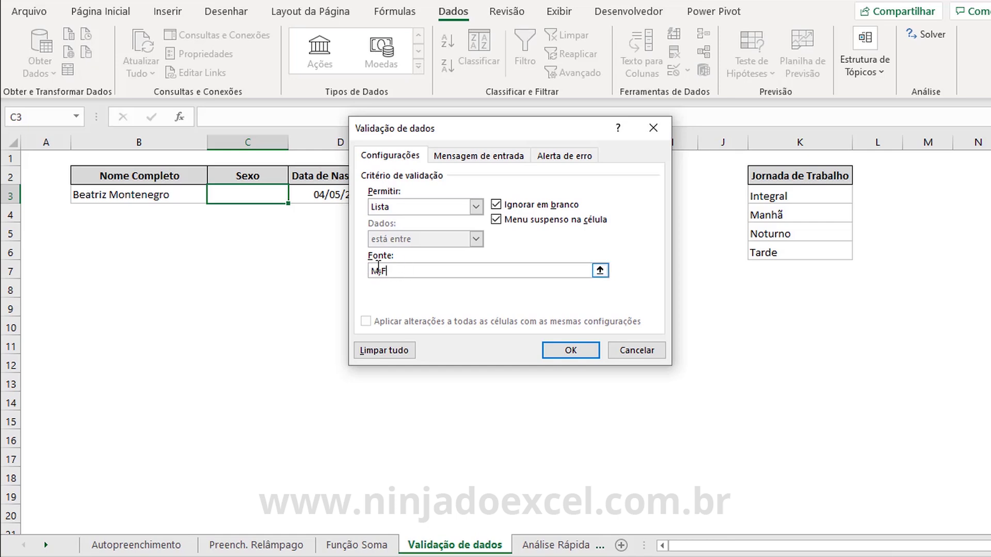
pyautogui.click(571, 351)
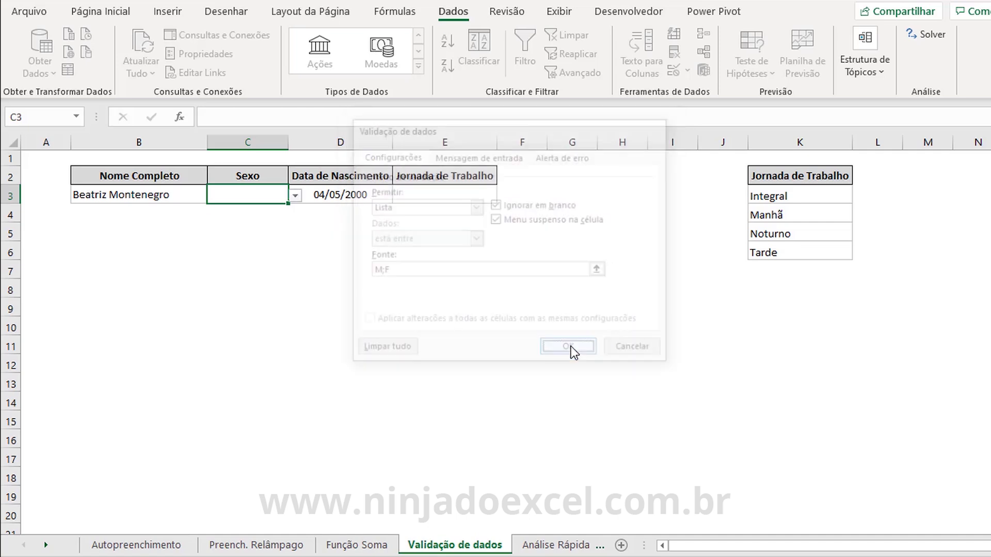
# Pick F from C3's M/F dropdown list
pyautogui.click(295, 196)
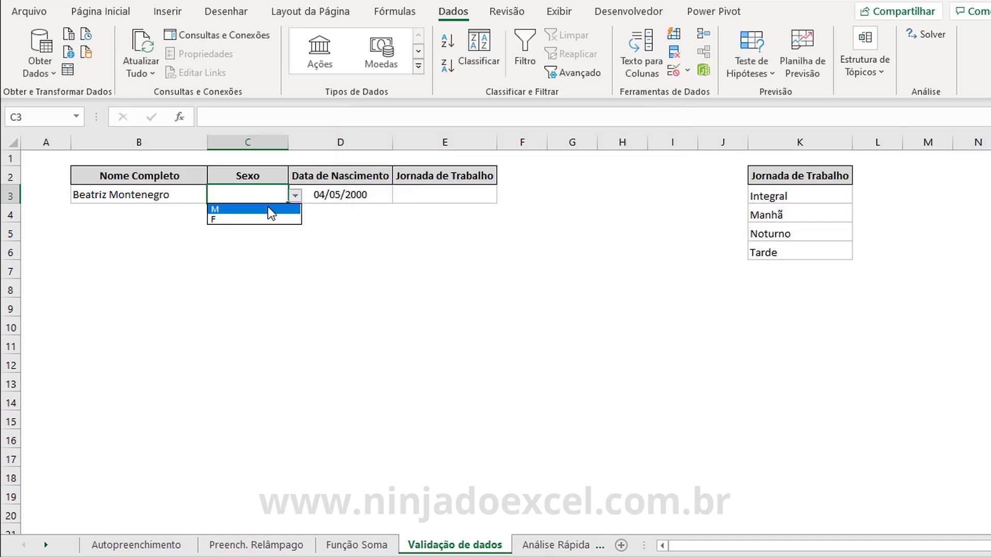
pyautogui.click(234, 219)
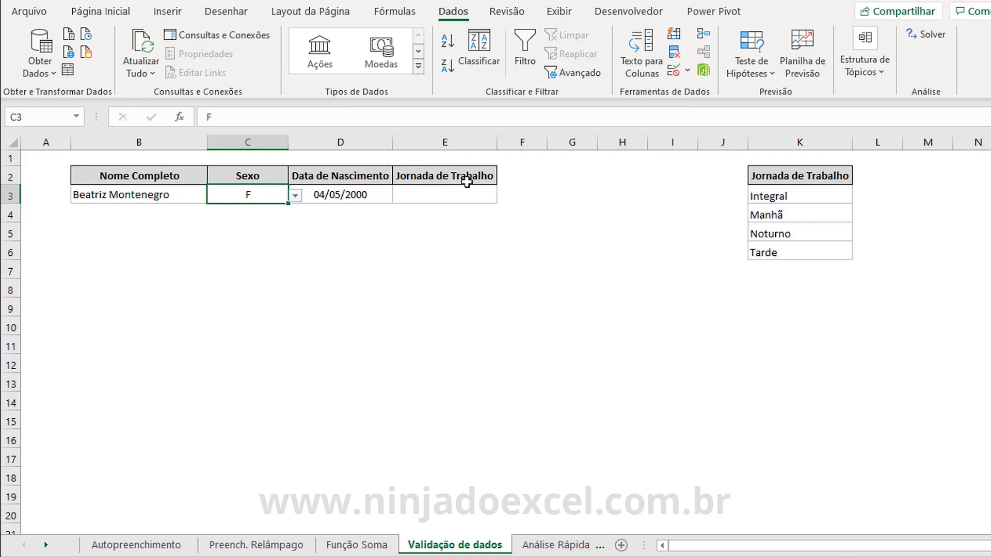
pyautogui.click(448, 192)
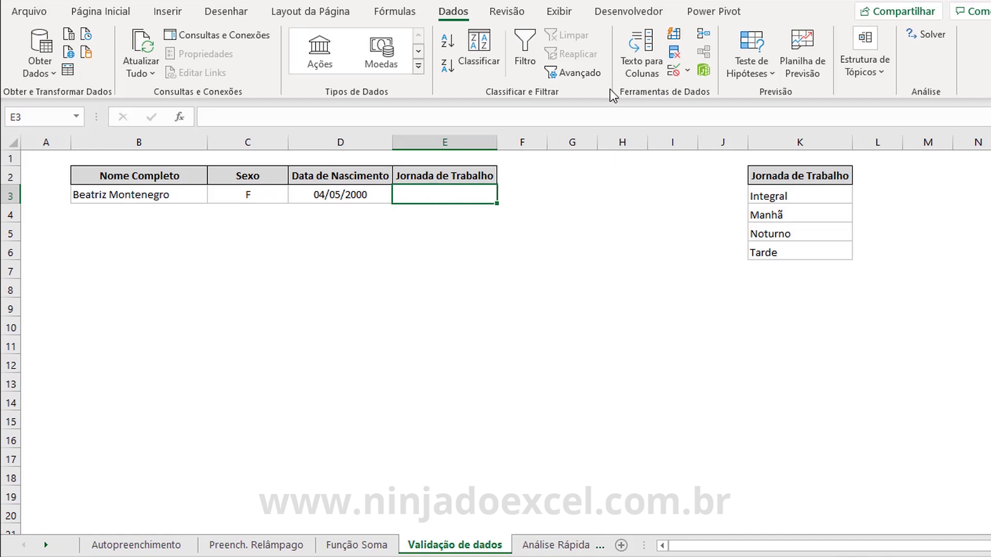
# Give E3 list validation sourced from K3:K6: Integral, Manhã, Noturno and Tarde
pyautogui.click(688, 70)
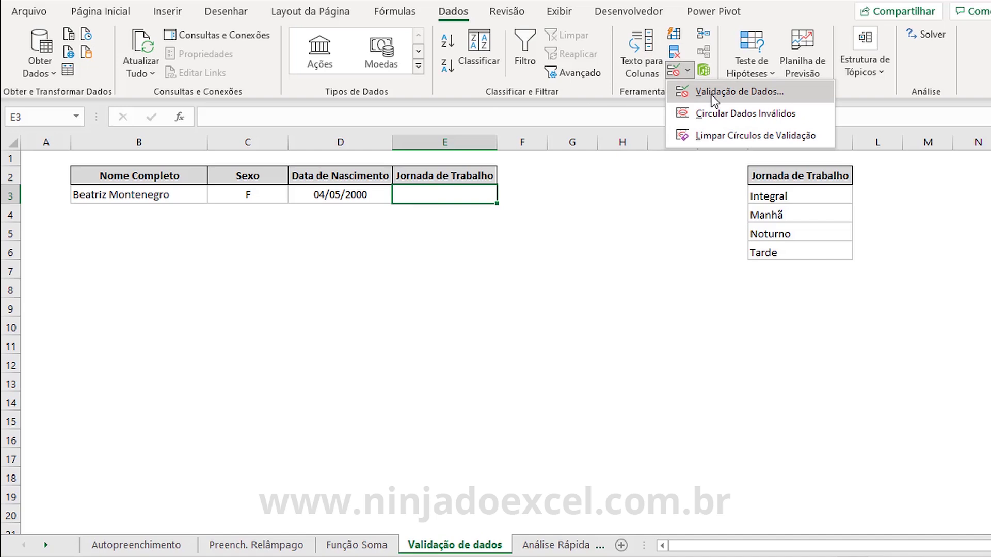
pyautogui.click(696, 95)
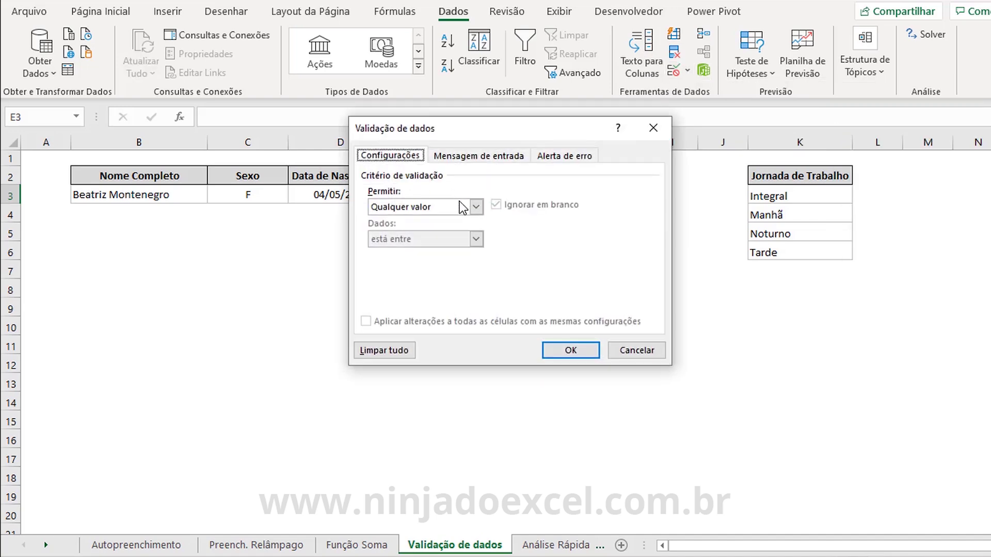
pyautogui.click(475, 207)
pyautogui.click(422, 253)
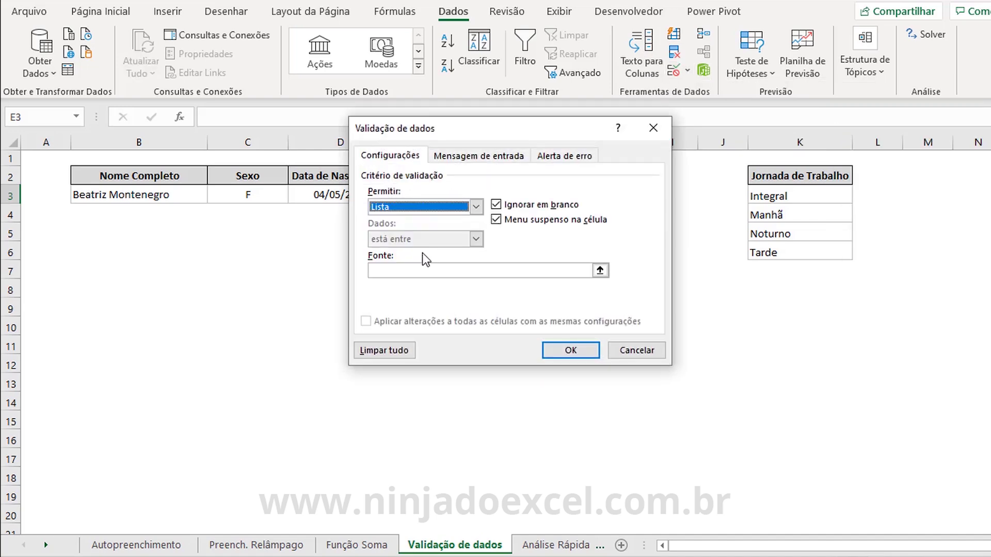
pyautogui.click(394, 269)
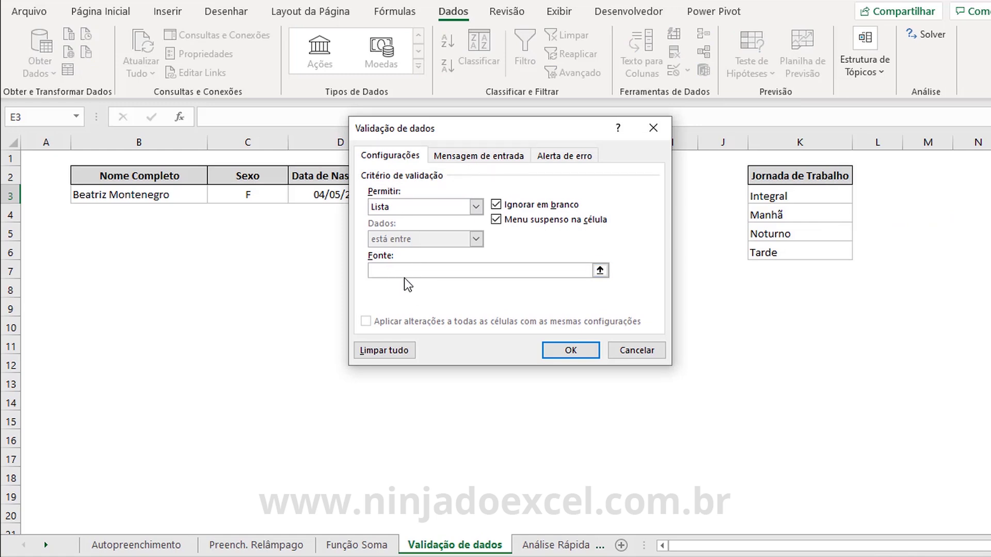
pyautogui.click(600, 272)
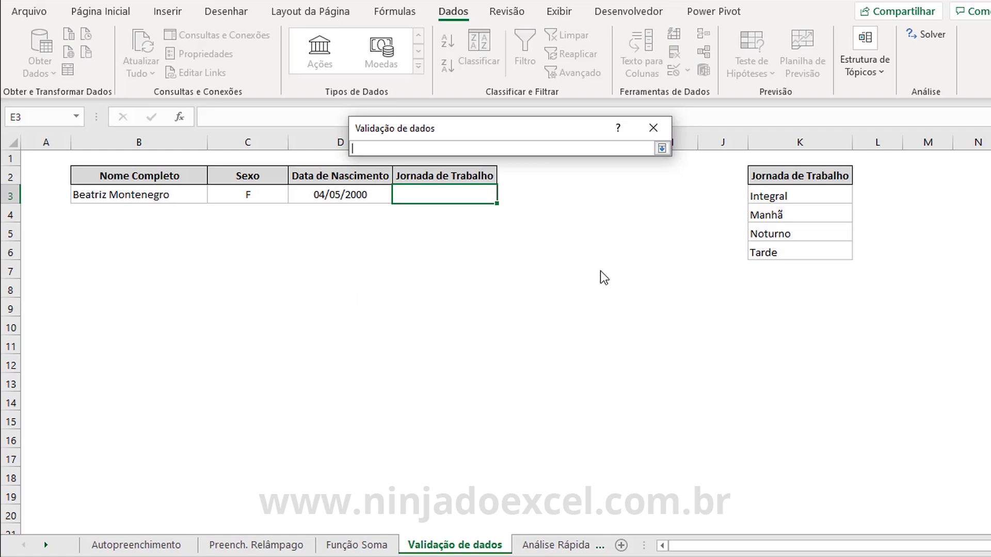
pyautogui.moveTo(769, 198); pyautogui.dragTo(777, 253)
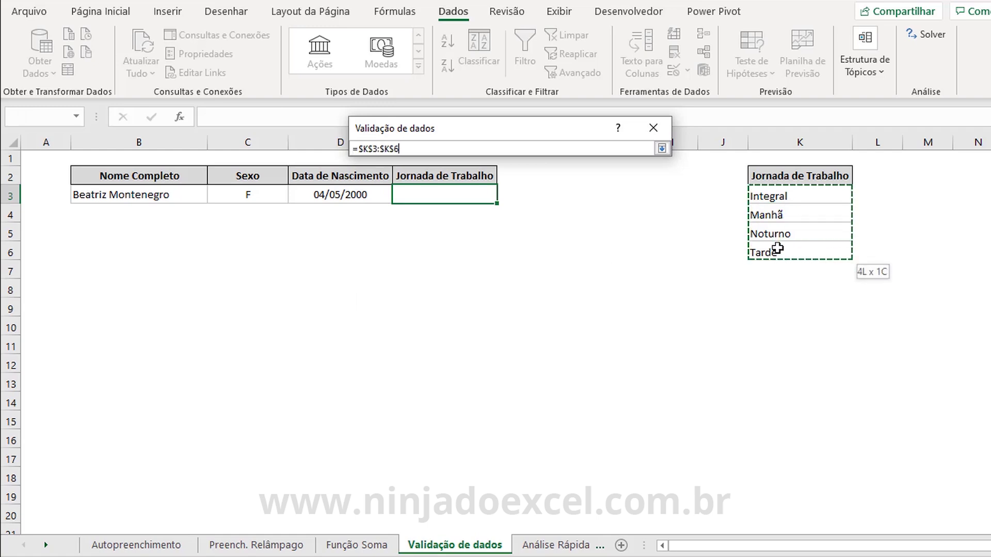
pyautogui.click(661, 149)
pyautogui.click(588, 353)
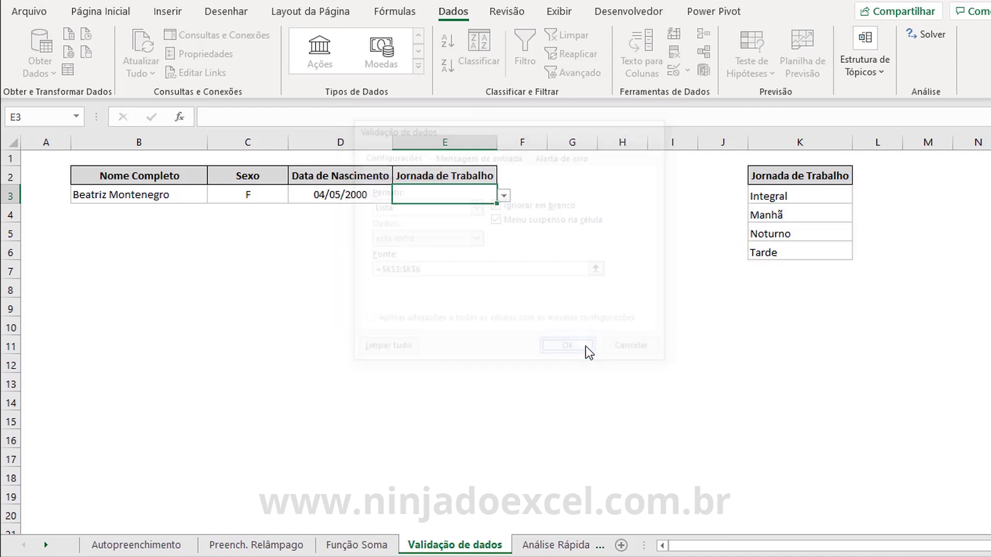
# Test E3's new shift dropdown and close it without choosing a value
pyautogui.click(507, 197)
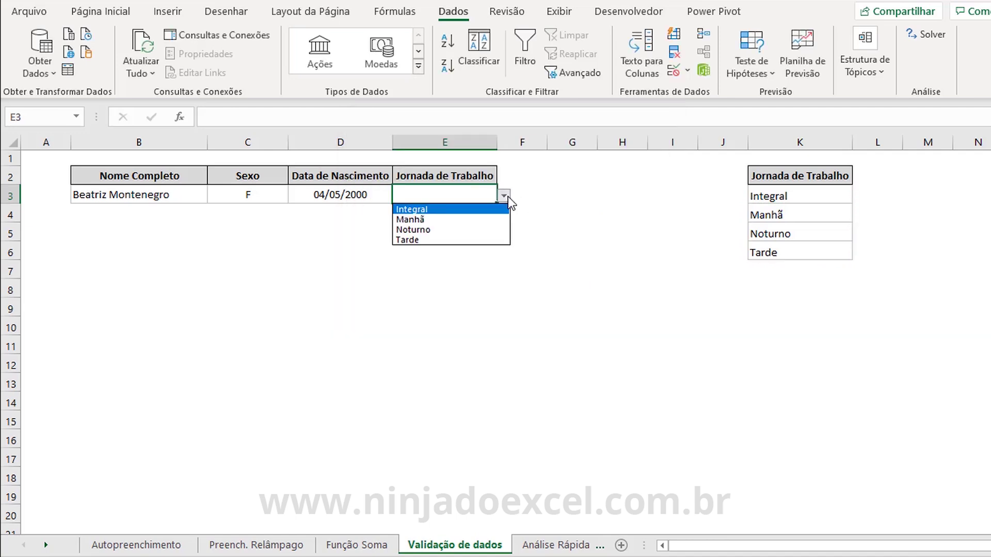
pyautogui.click(429, 198)
pyautogui.click(259, 194)
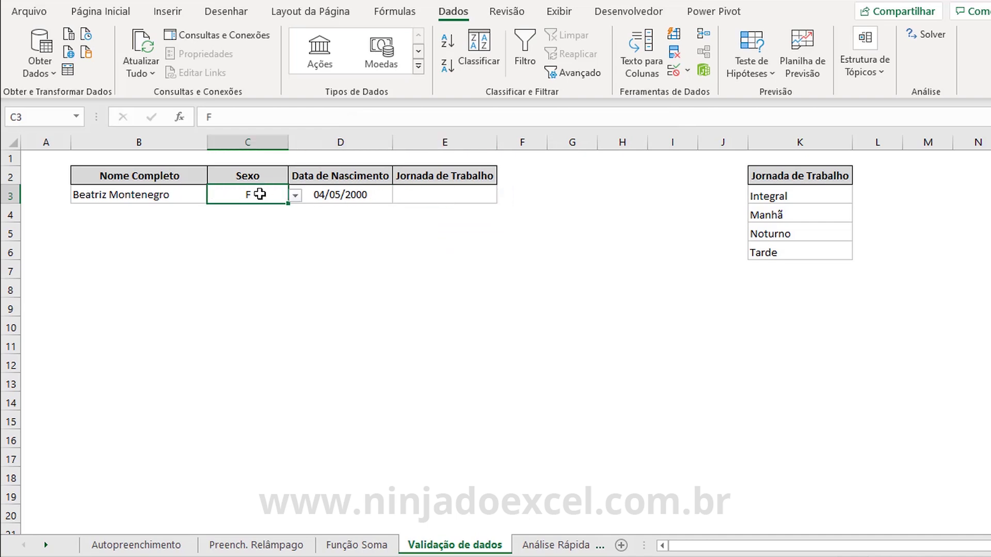
# Review C3's M;F validation rule and the K3:K6 shift list without making changes
pyautogui.click(672, 76)
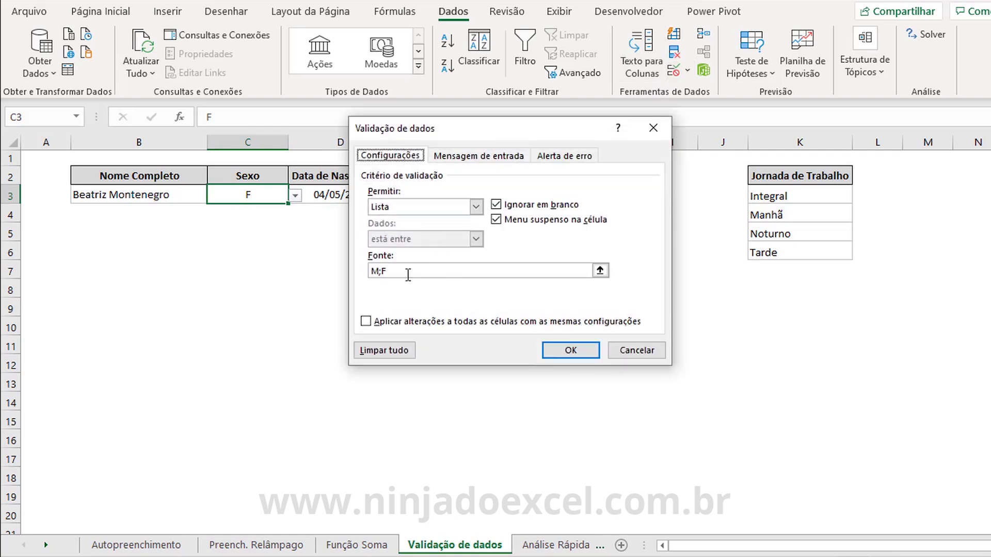
pyautogui.click(643, 351)
pyautogui.click(448, 194)
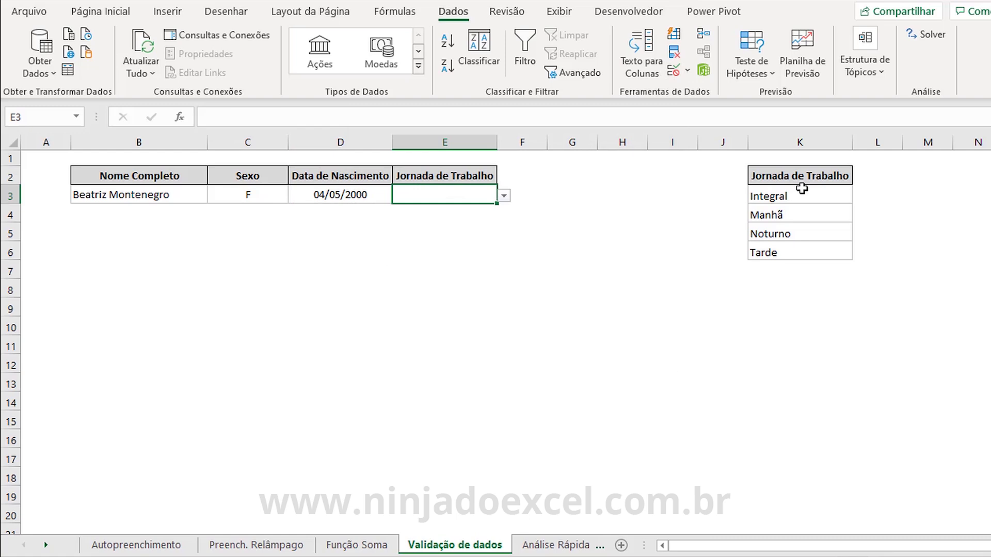
pyautogui.moveTo(784, 195); pyautogui.dragTo(784, 247)
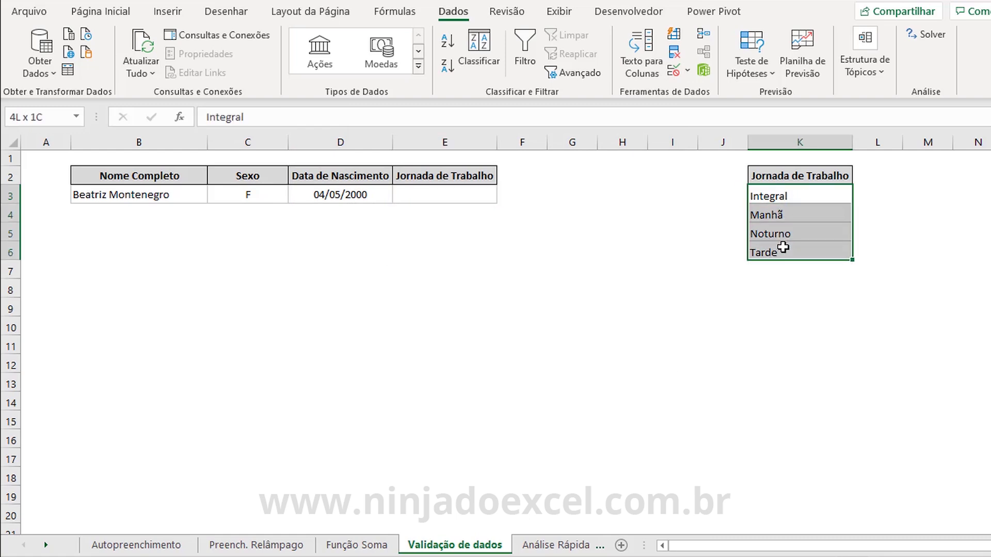
pyautogui.click(473, 195)
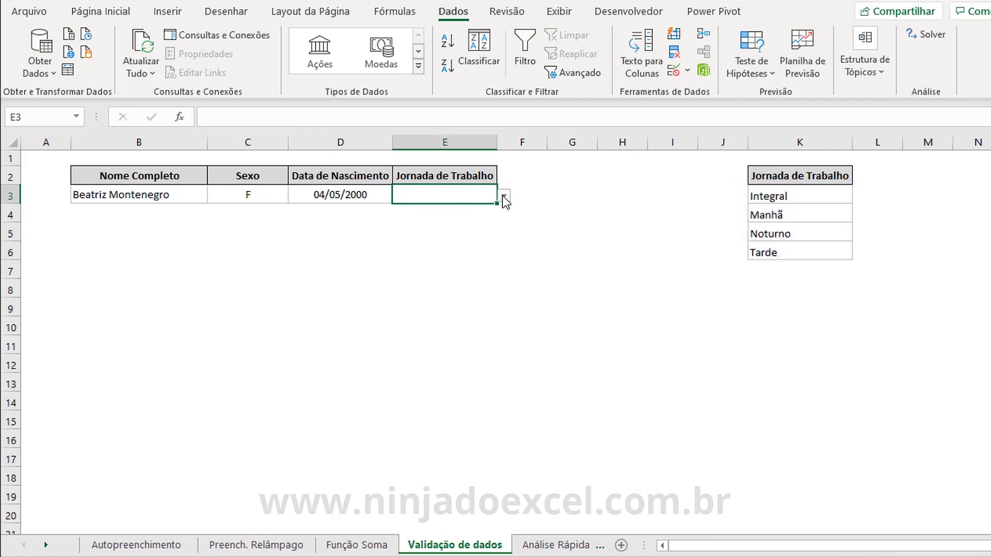
# Choose Manhã as E3's shift from its dropdown list
pyautogui.click(503, 195)
pyautogui.press('Up')
pyautogui.press('Return')
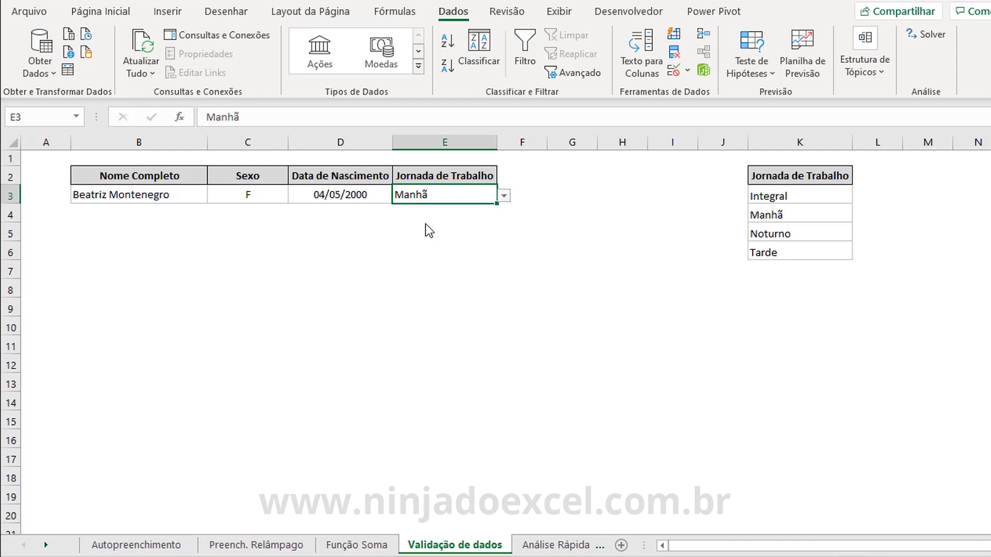
pyautogui.click(166, 180)
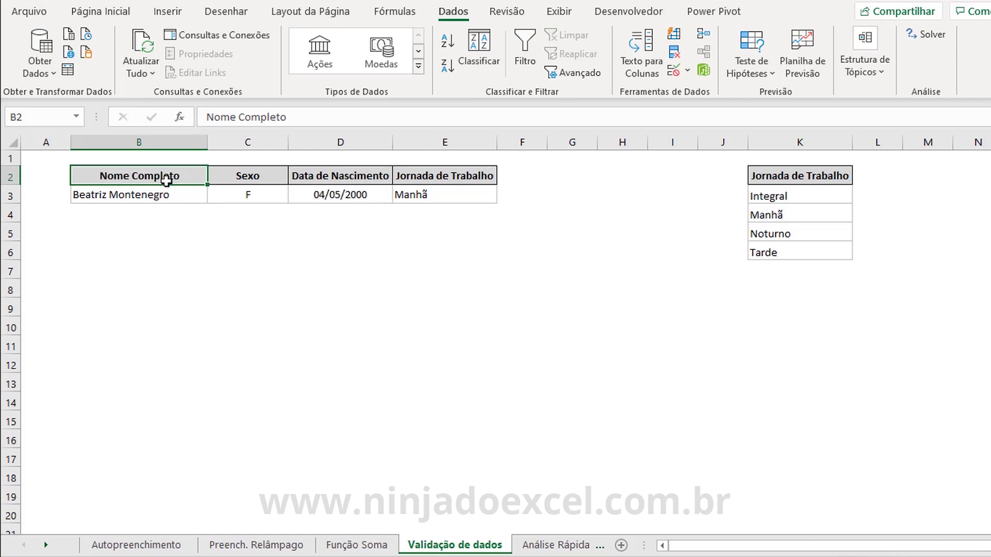
pyautogui.click(125, 14)
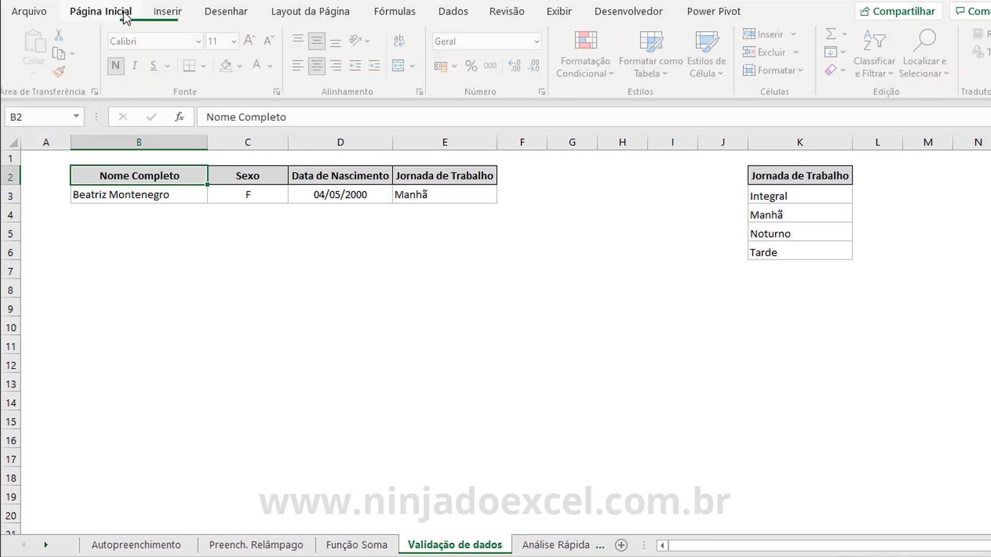
# On the Análise Rápida sheet, widen column B to fit the month names
pyautogui.click(532, 550)
pyautogui.click(302, 265)
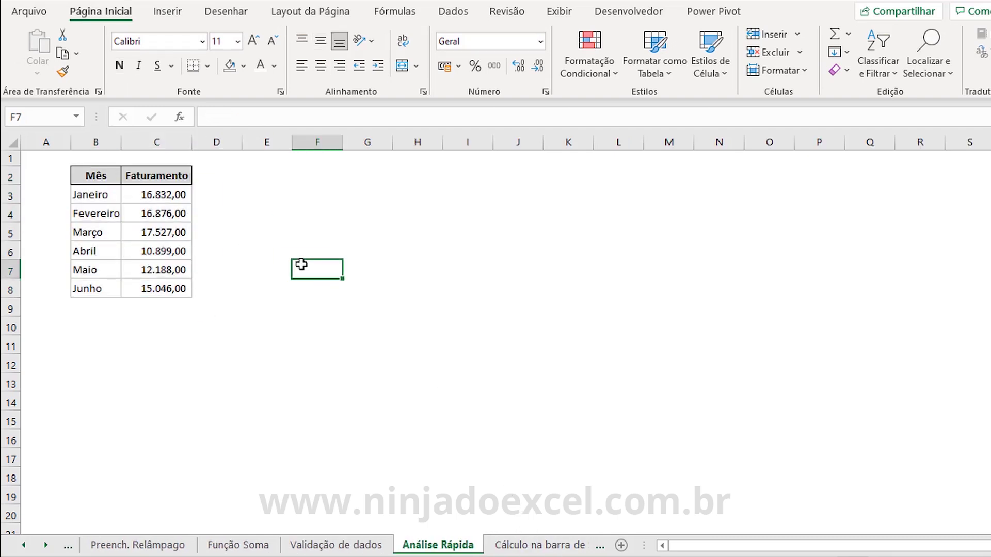
pyautogui.moveTo(121, 145); pyautogui.dragTo(132, 146)
# Select the Mês/Faturamento table B2:C8 and show its Quick Analysis chart suggestions
pyautogui.click(104, 177)
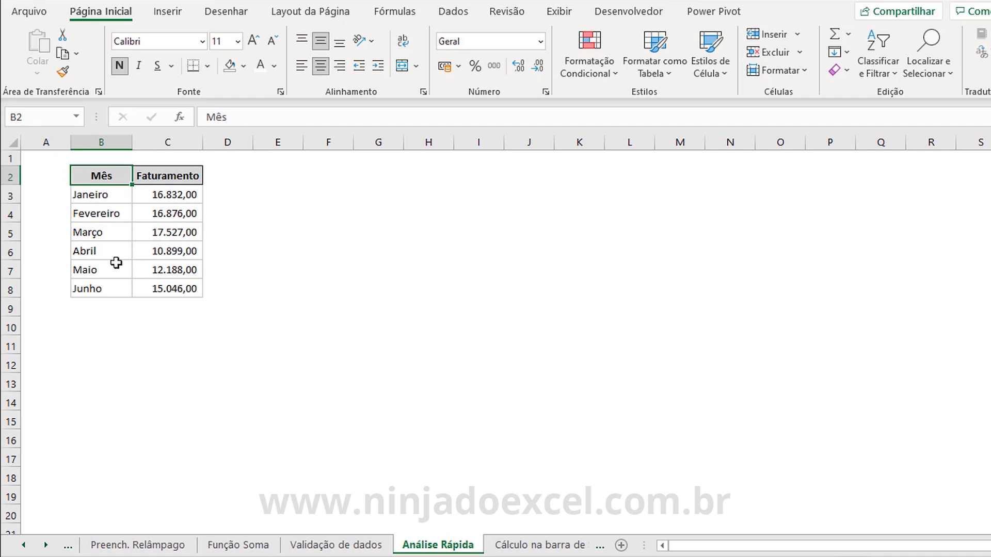
pyautogui.hotkey('ctrl', 'shift', 'Right')
pyautogui.hotkey('ctrl', 'shift', 'Down')
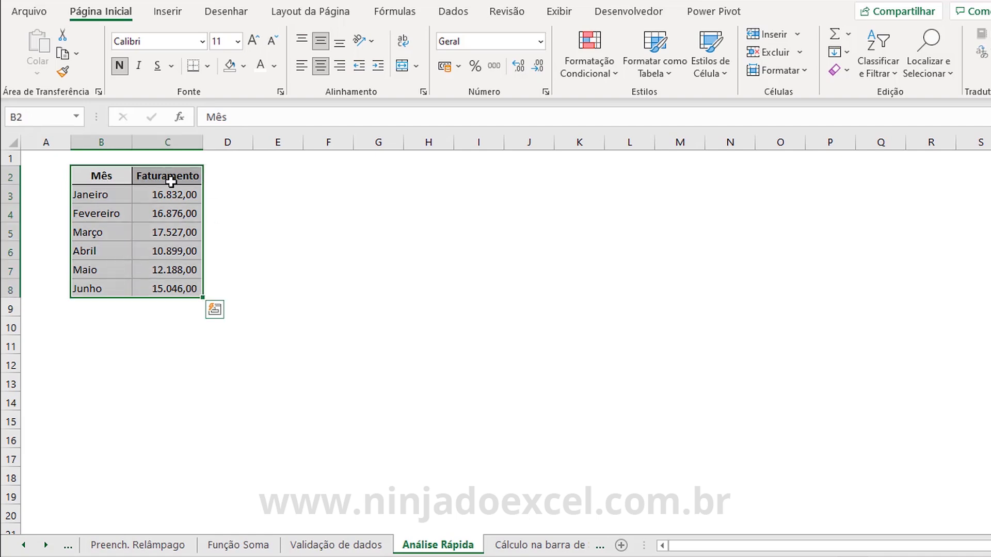
pyautogui.click(216, 309)
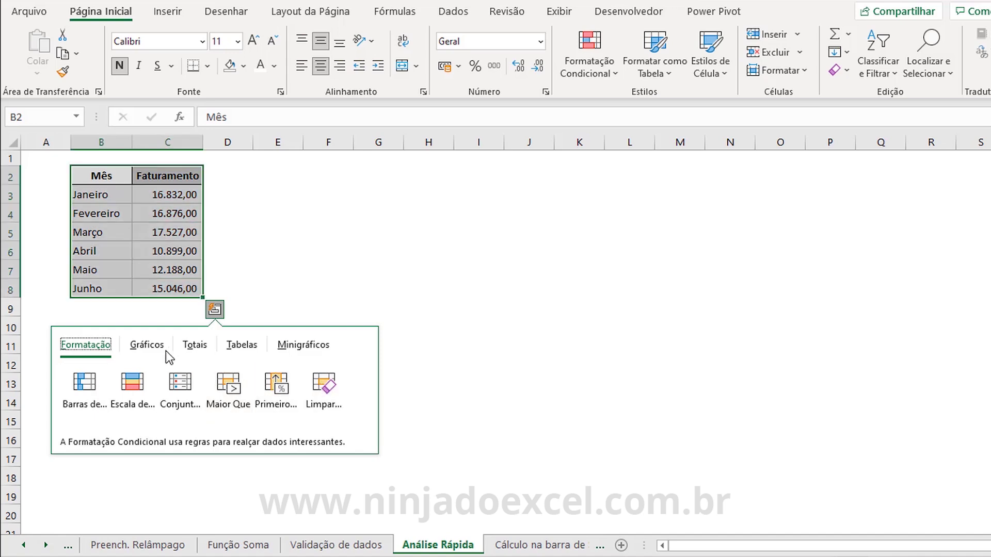
pyautogui.click(136, 346)
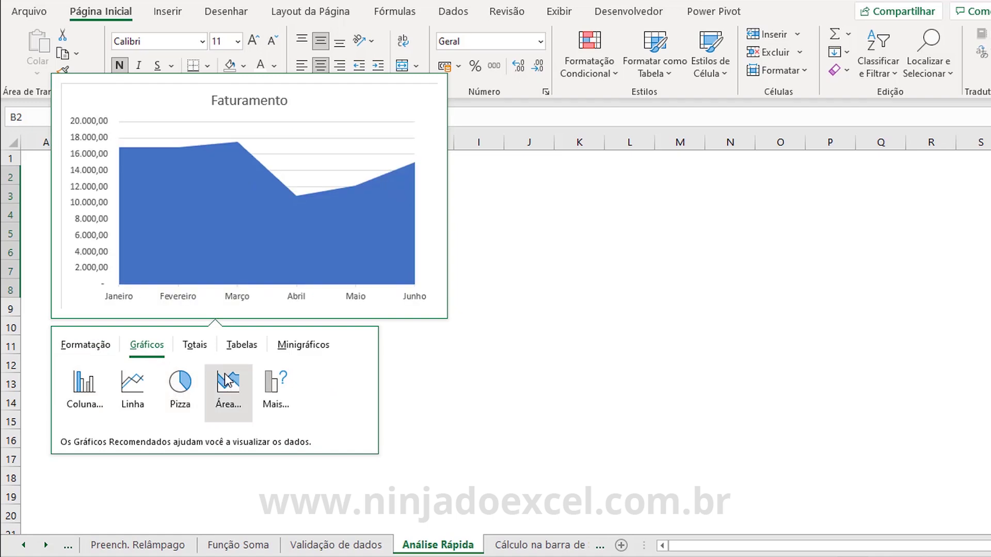
# Browse the Quick Analysis Totals, Tables and Sparklines suggestions for the table
pyautogui.click(195, 346)
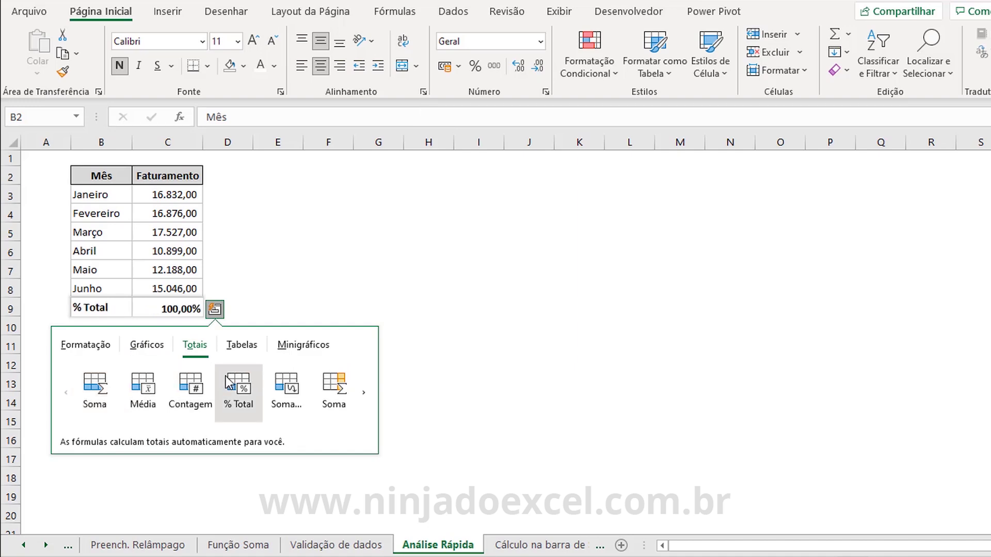
pyautogui.click(241, 345)
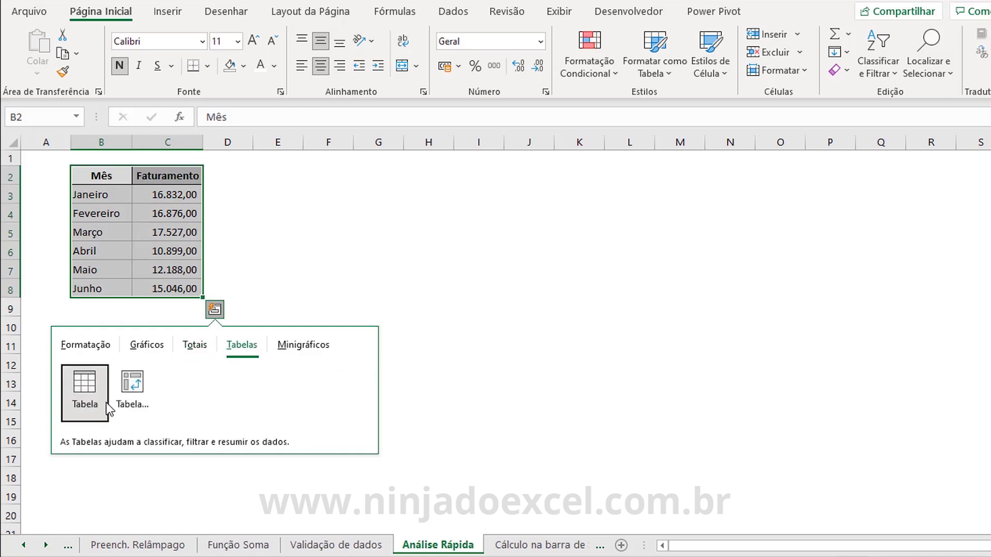
pyautogui.click(301, 352)
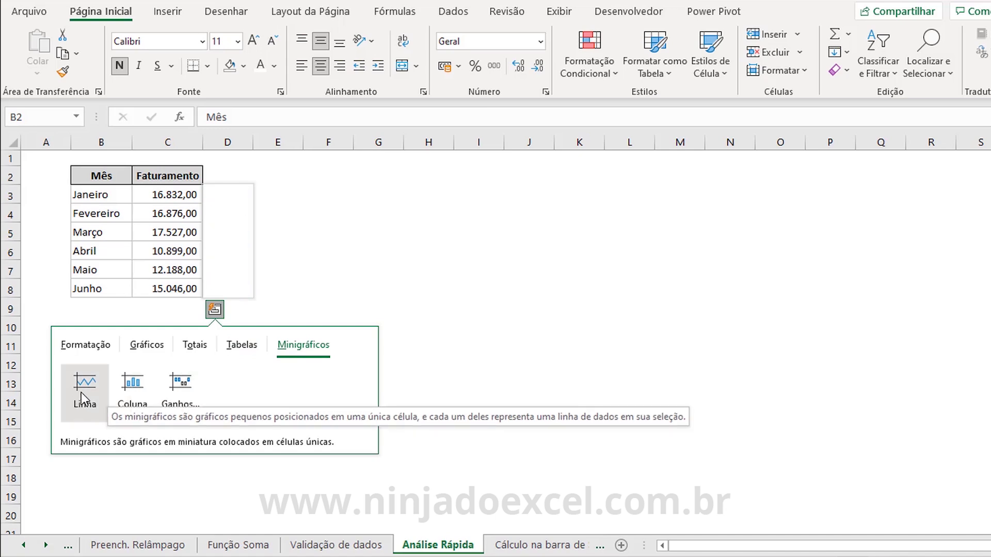
pyautogui.click(146, 345)
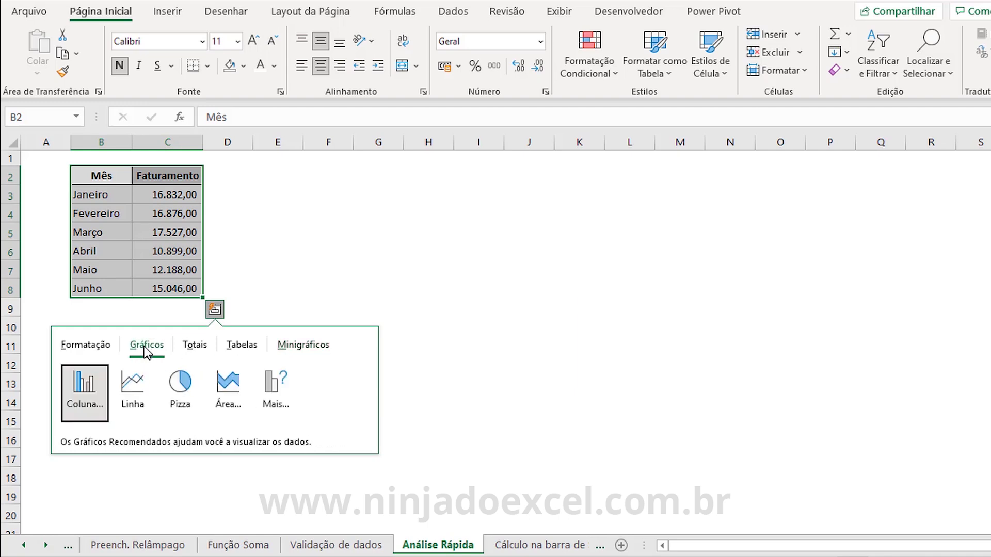
pyautogui.click(101, 174)
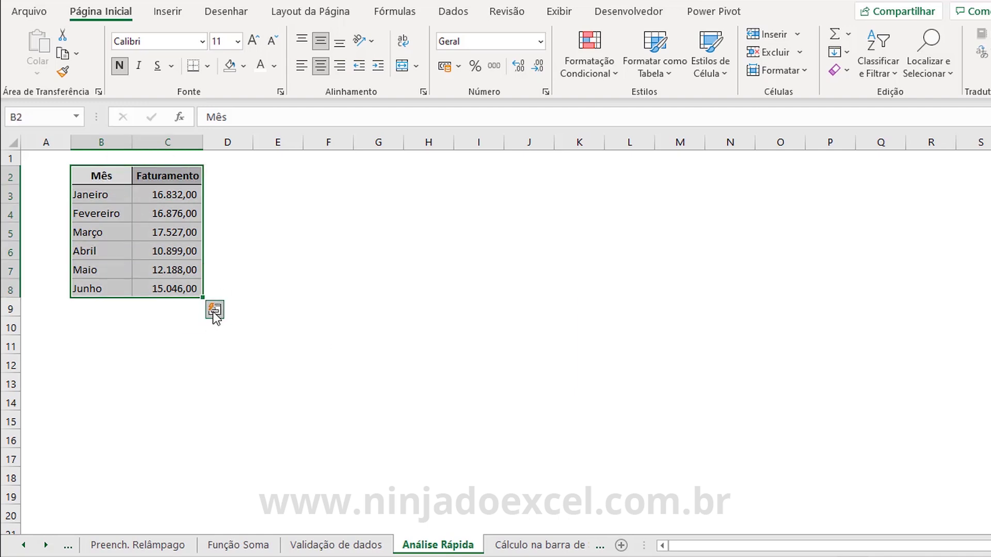
# Insert a Coluna chart of monthly Faturamento from the Quick Analysis Gráficos options
pyautogui.click(214, 314)
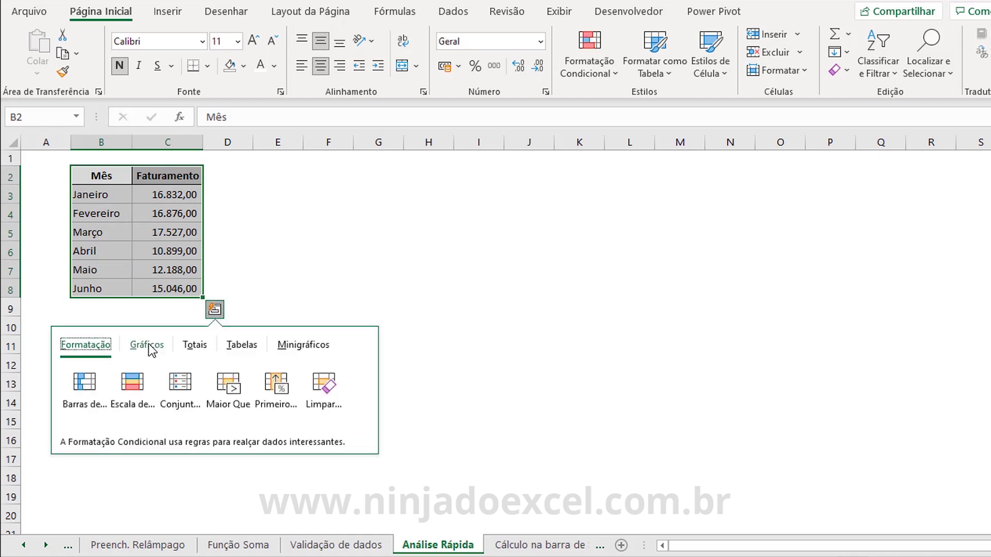
pyautogui.click(147, 345)
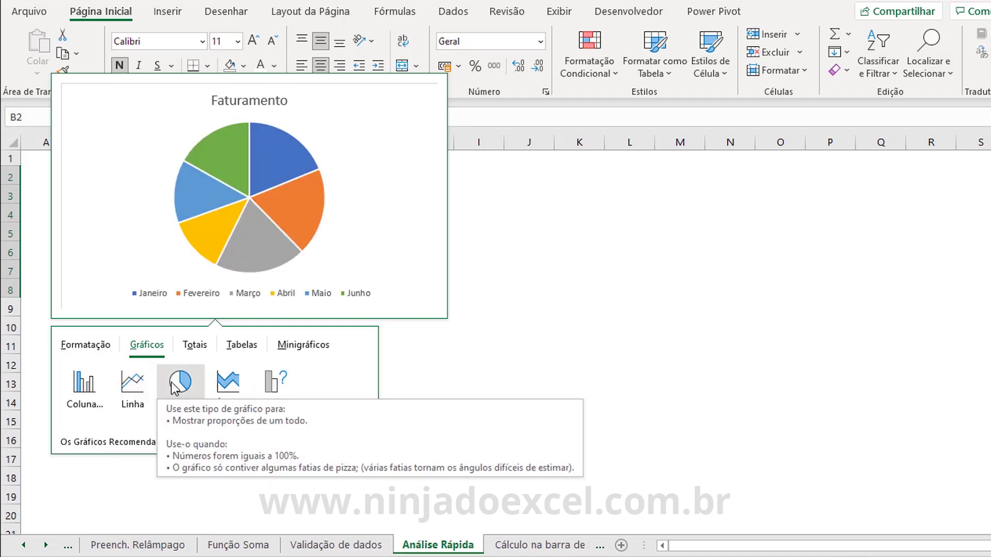
pyautogui.click(85, 397)
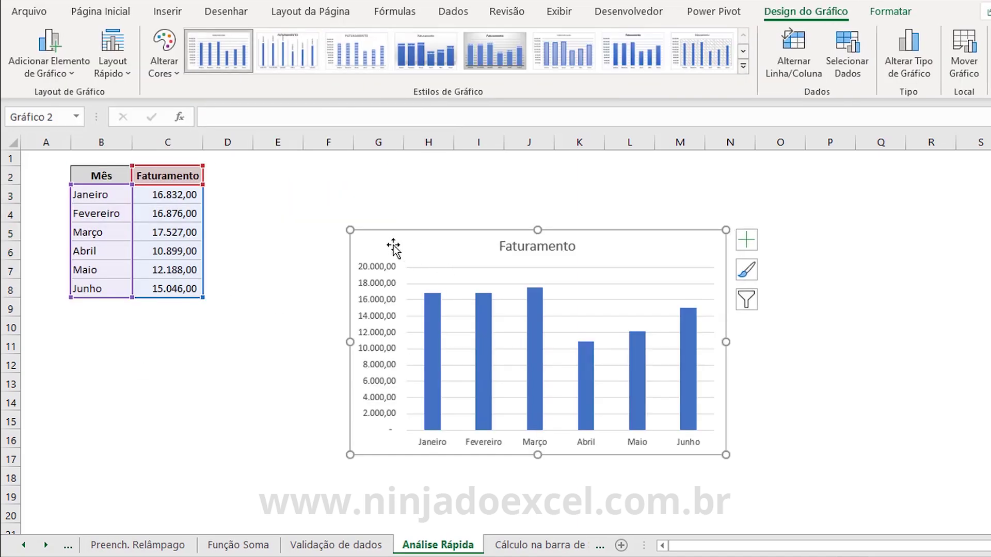
# Deselect the chart and switch to the Cálculo na barra de Status sheet
pyautogui.click(298, 254)
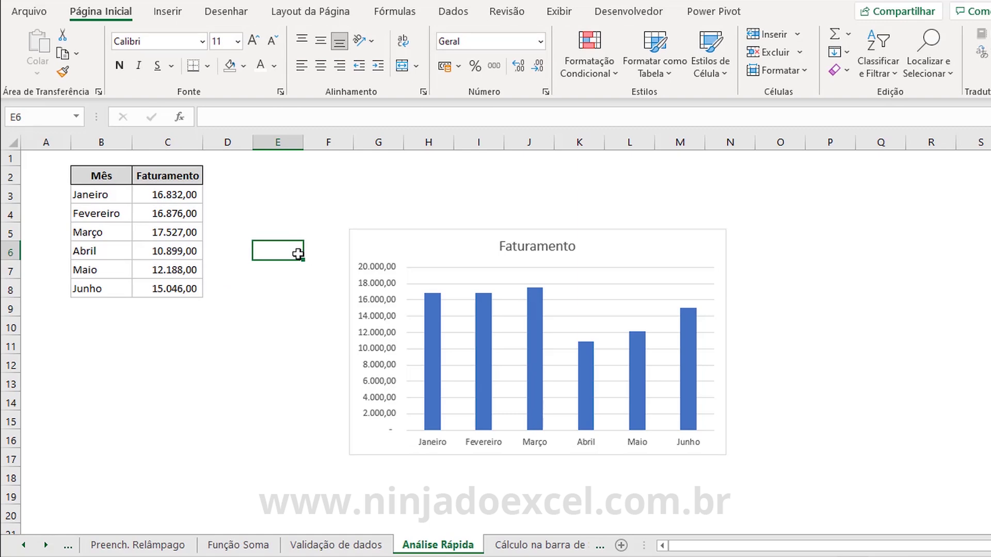
pyautogui.click(96, 179)
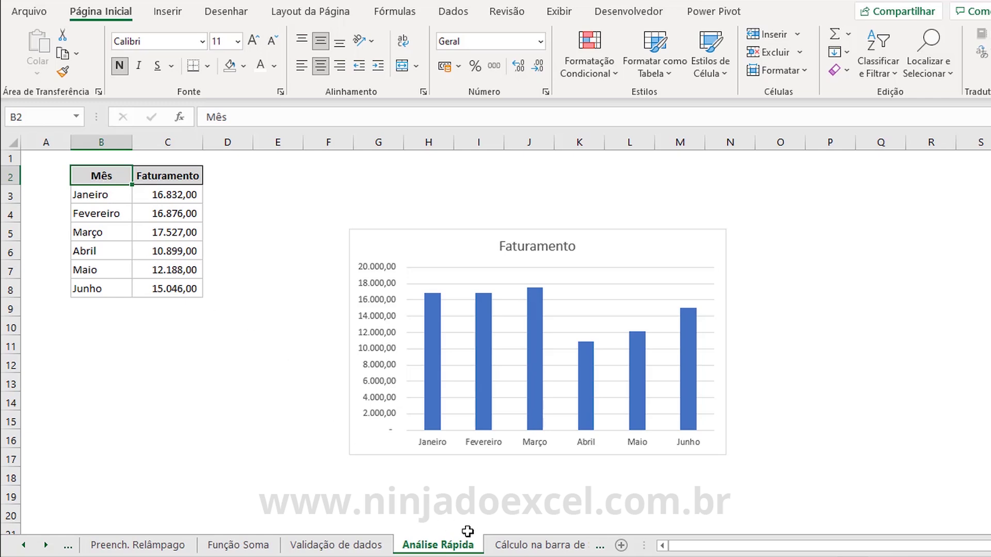
pyautogui.click(509, 544)
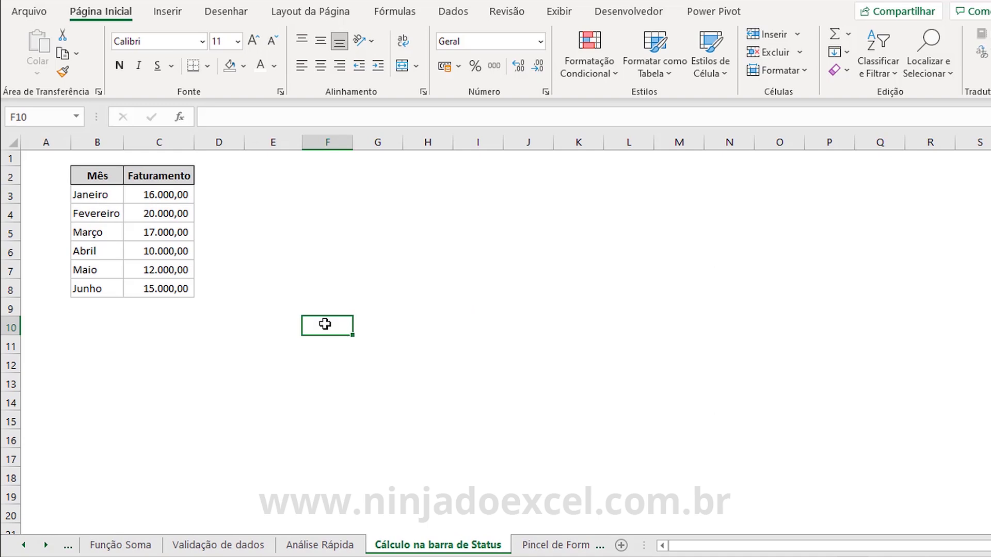
# Select Faturamento values C3:C8 to show Média 15.000,00, Contagem 6 and Soma 90.000,00
pyautogui.click(154, 192)
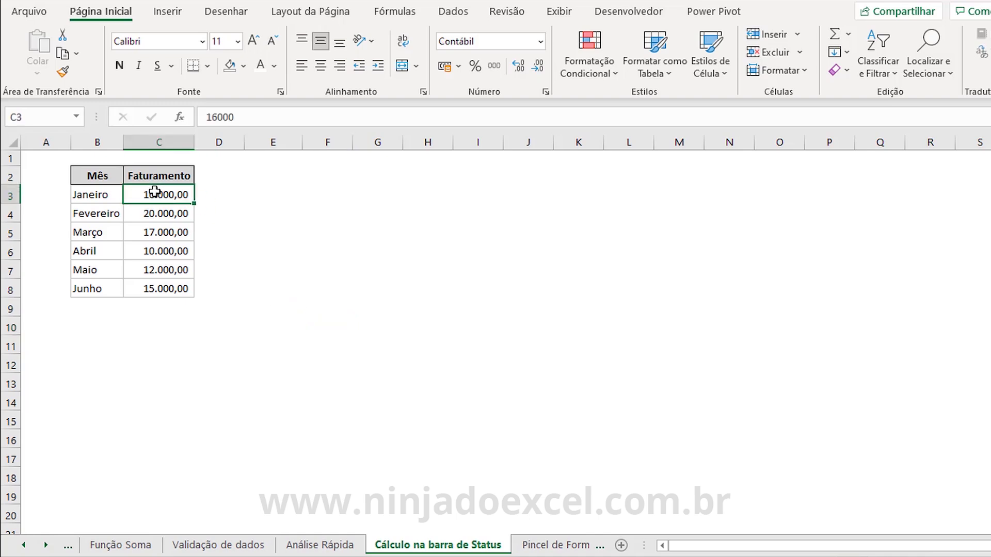
pyautogui.hotkey('ctrl', 'shift', 'Down')
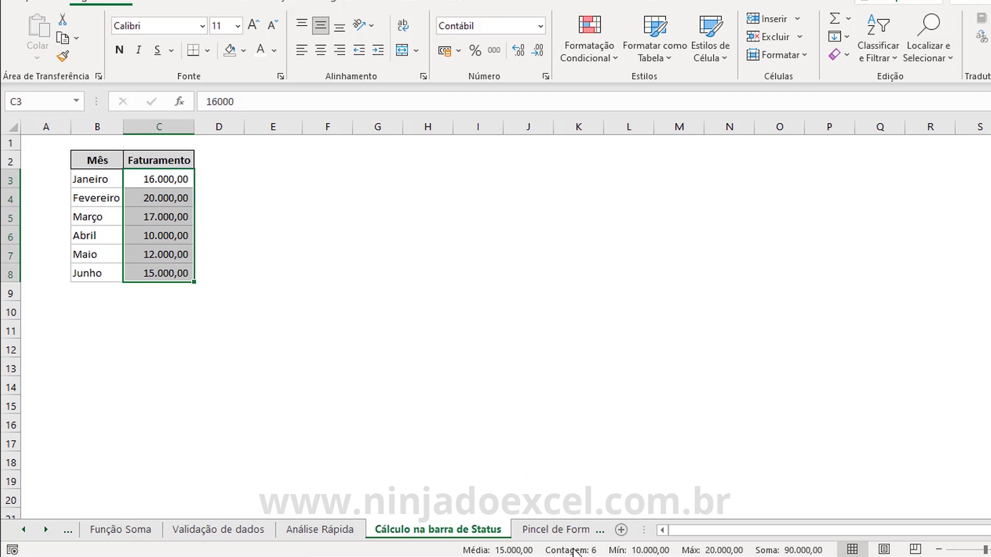
pyautogui.rightClick(434, 551)
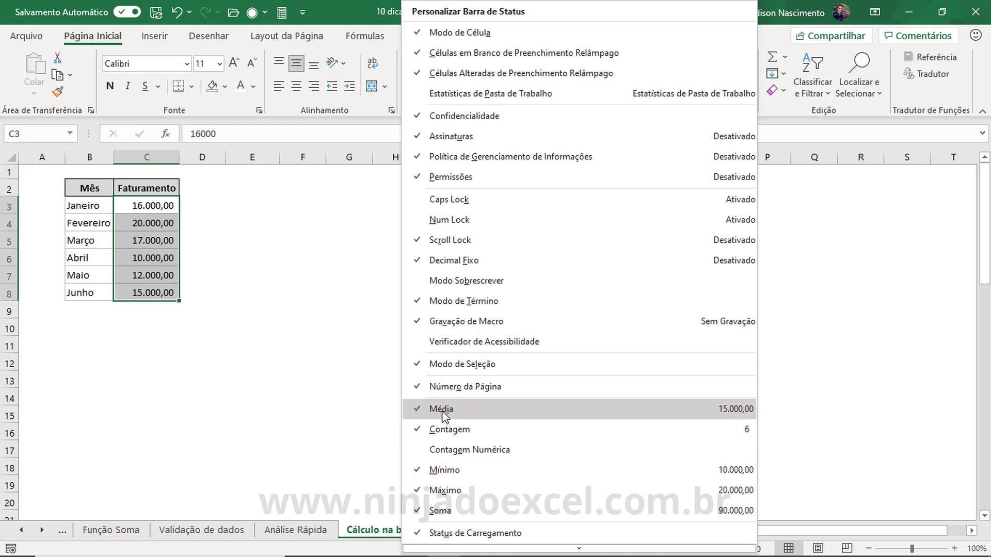
# Close the status bar options and move to the Pincel de Formatação sheet
pyautogui.click(321, 355)
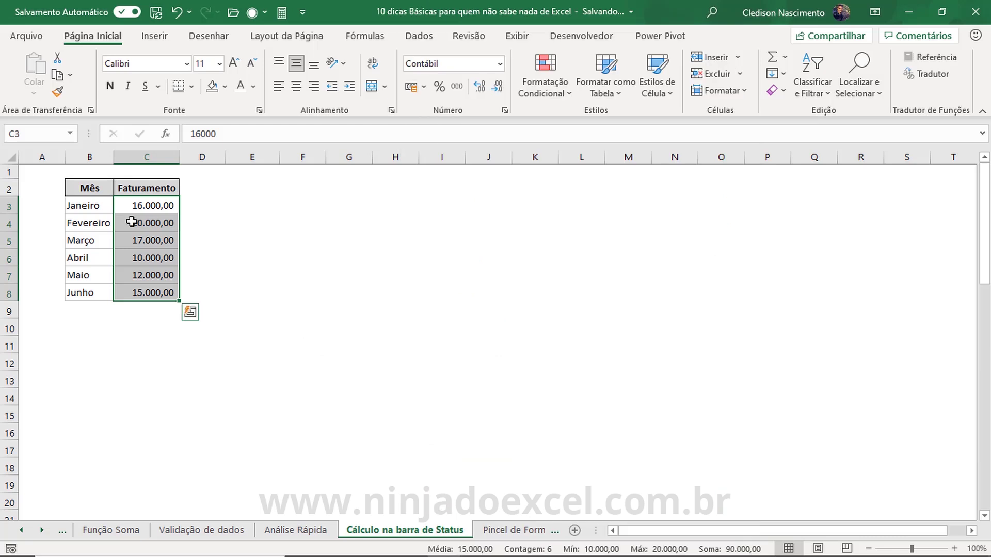
pyautogui.click(93, 193)
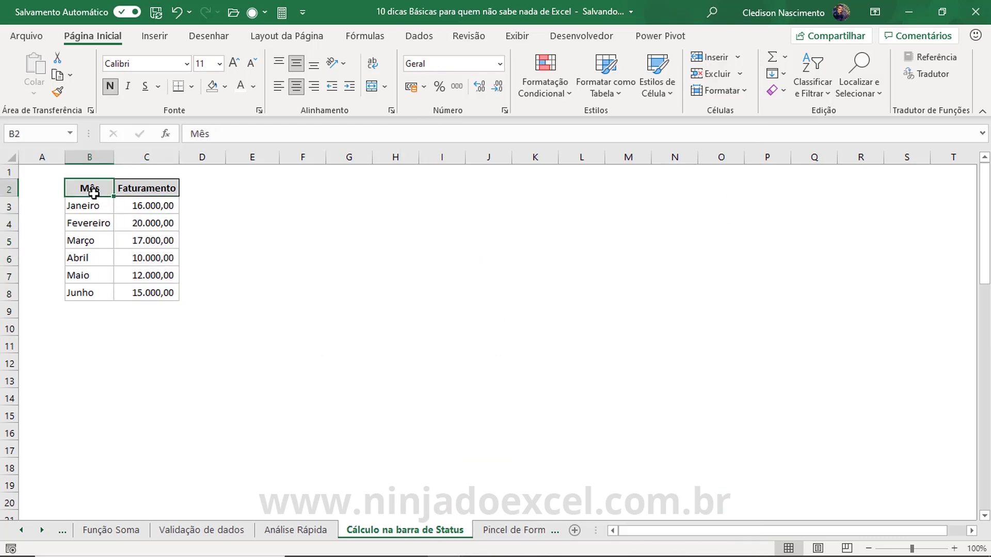
pyautogui.hotkey('ctrl', 'pagedown')
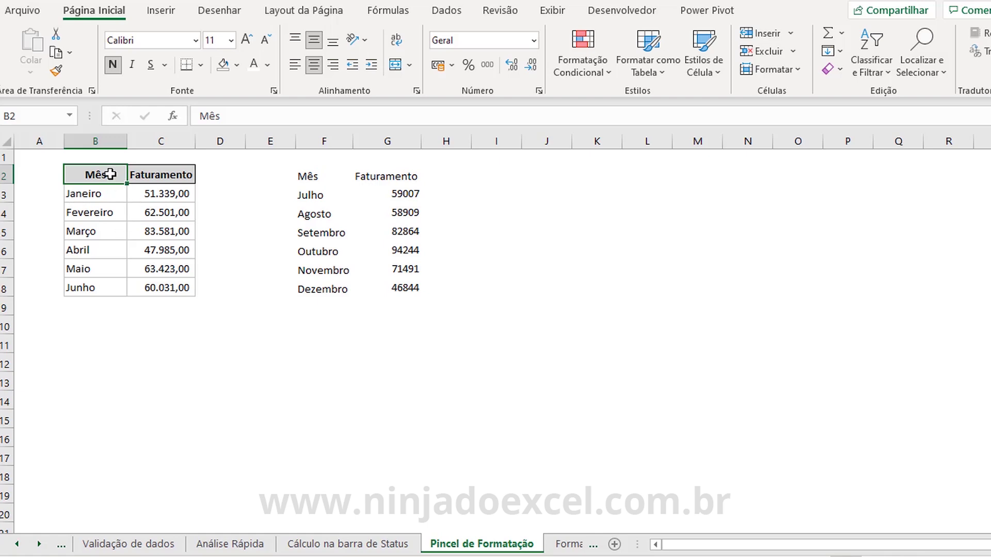
# Select parts of both tables and look at the fill colours without applying one
pyautogui.moveTo(110, 174); pyautogui.dragTo(160, 174)
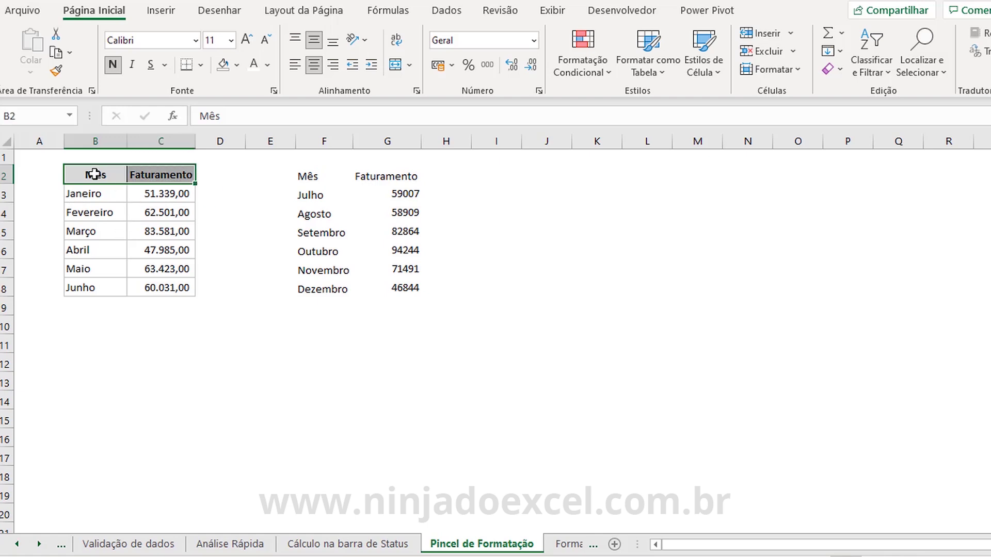
pyautogui.click(98, 195)
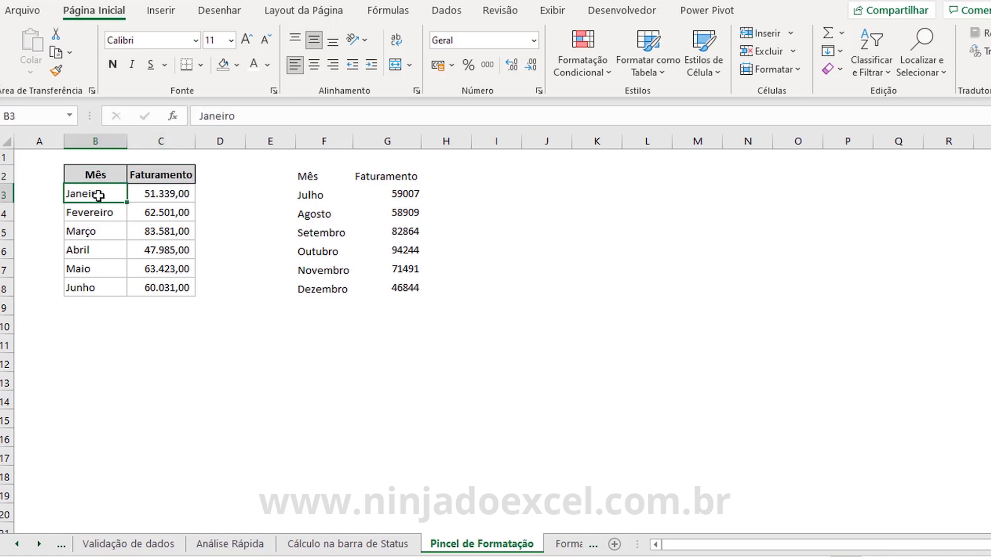
pyautogui.click(159, 193)
pyautogui.hotkey('ctrl', 'shift', 'Down')
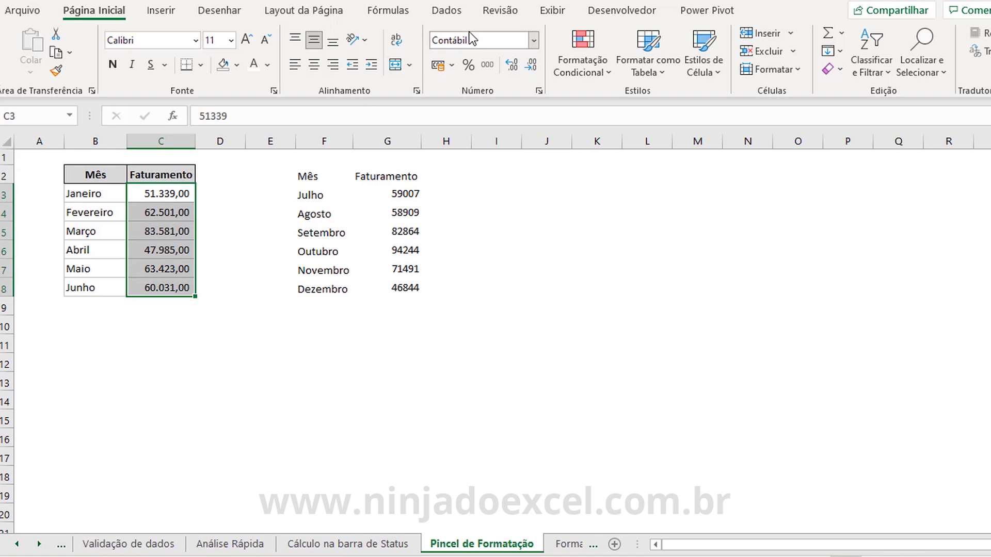
pyautogui.click(311, 186)
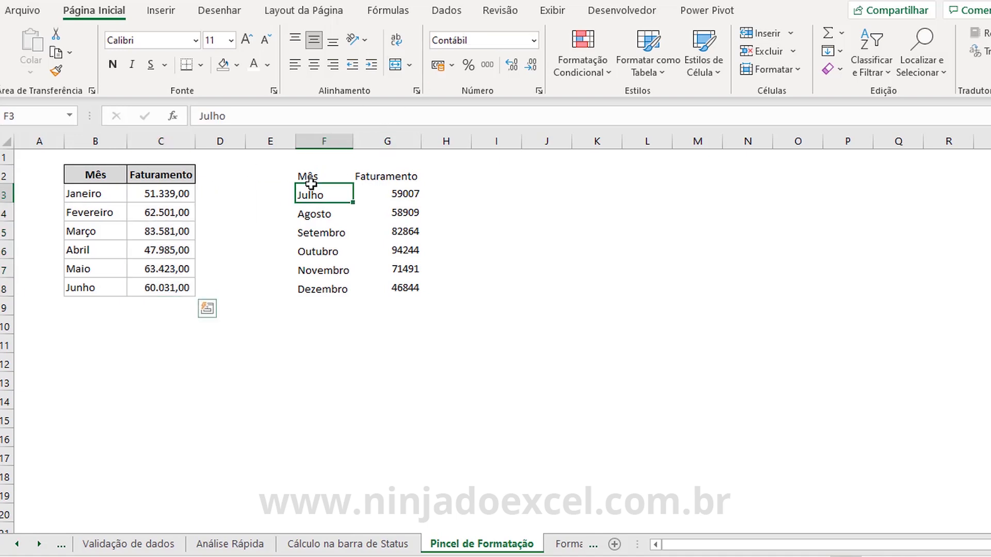
pyautogui.click(308, 172)
pyautogui.hotkey('shift', 'Right')
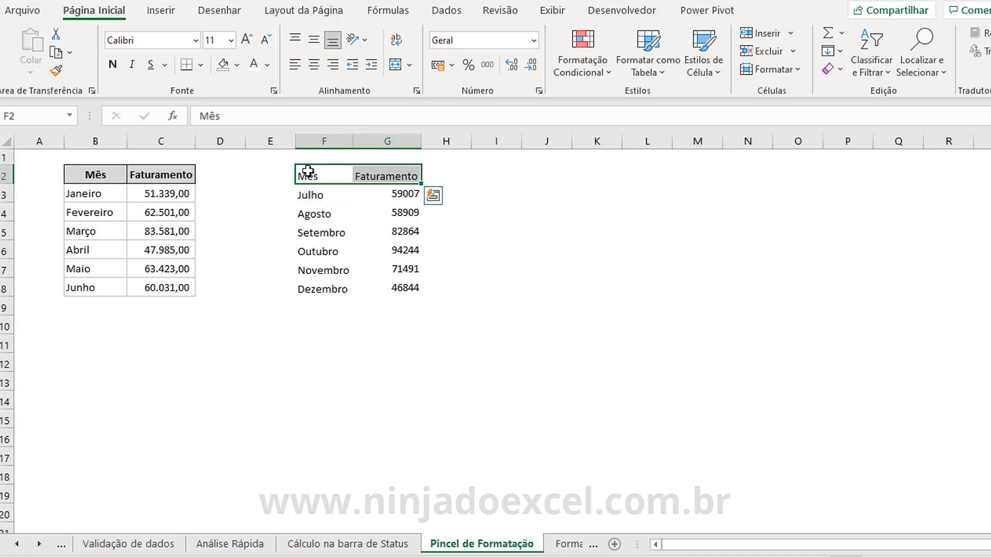
pyautogui.click(237, 65)
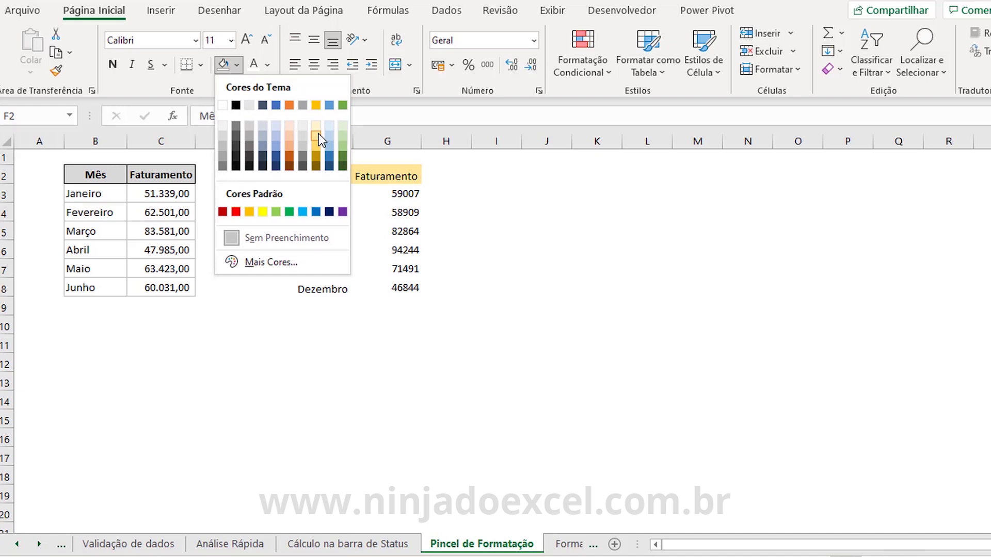
pyautogui.press('Escape')
# Copy the B2:C8 formatting onto the Julho–Dezembro table at F2 with Format Painter
pyautogui.click(113, 172)
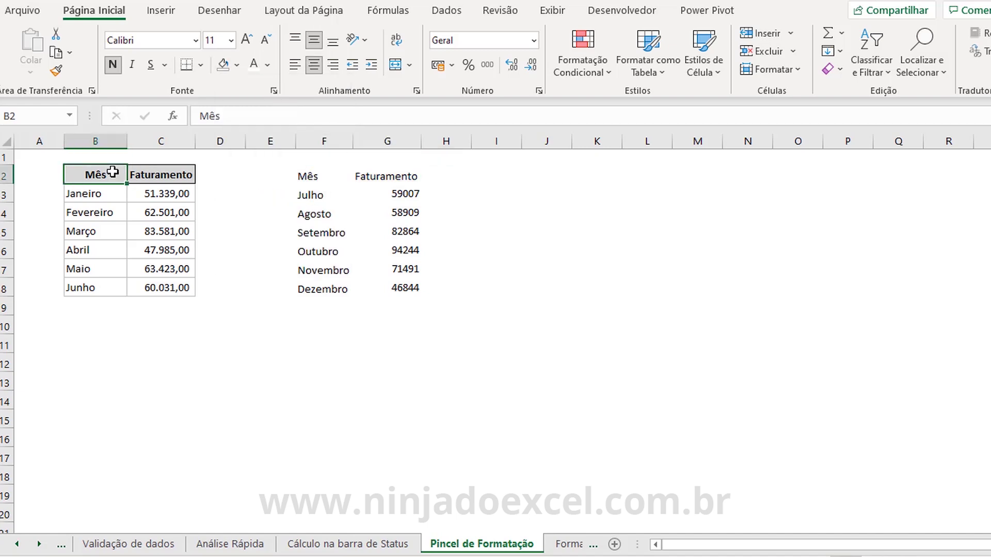
pyautogui.hotkey('shift', 'Right')
pyautogui.hotkey('ctrl', 'shift', 'Down')
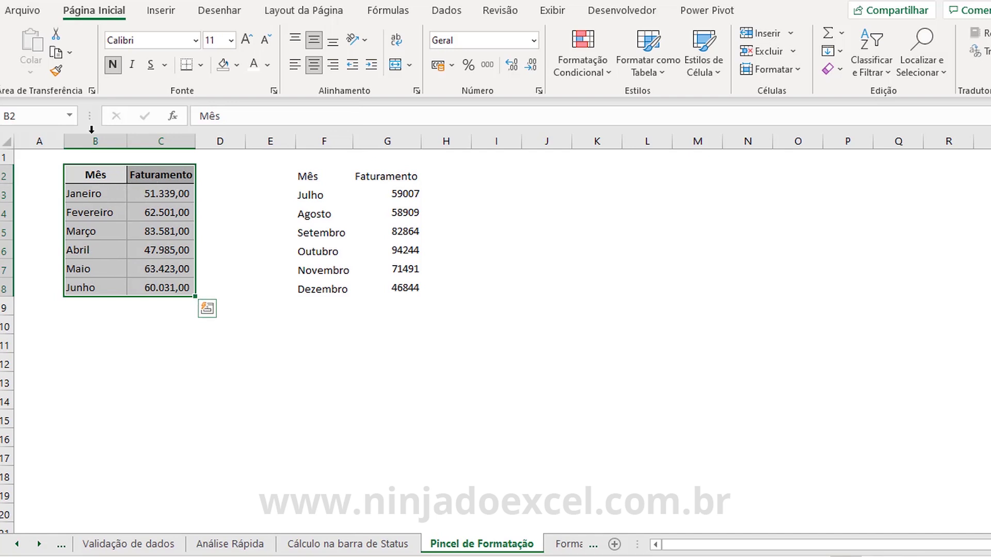
pyautogui.click(58, 72)
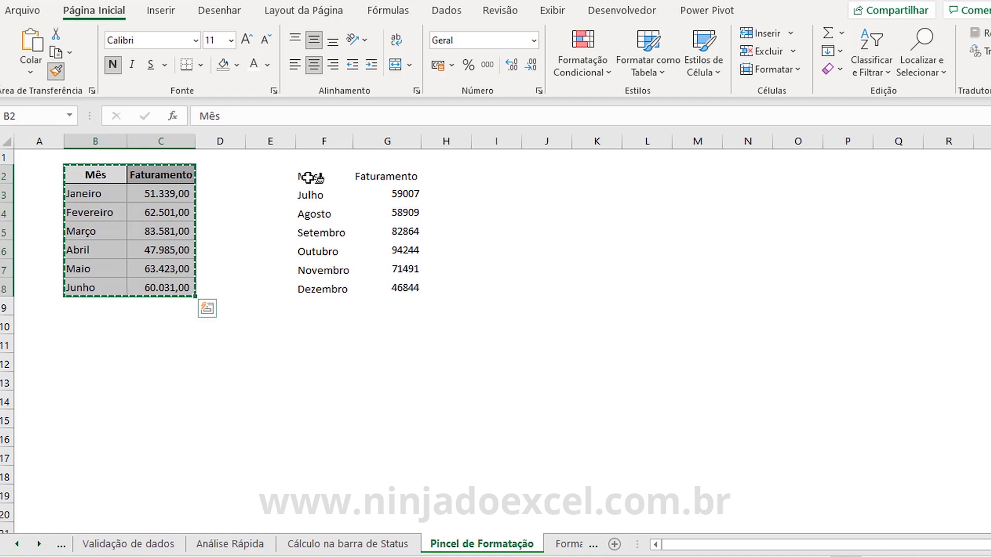
pyautogui.click(308, 178)
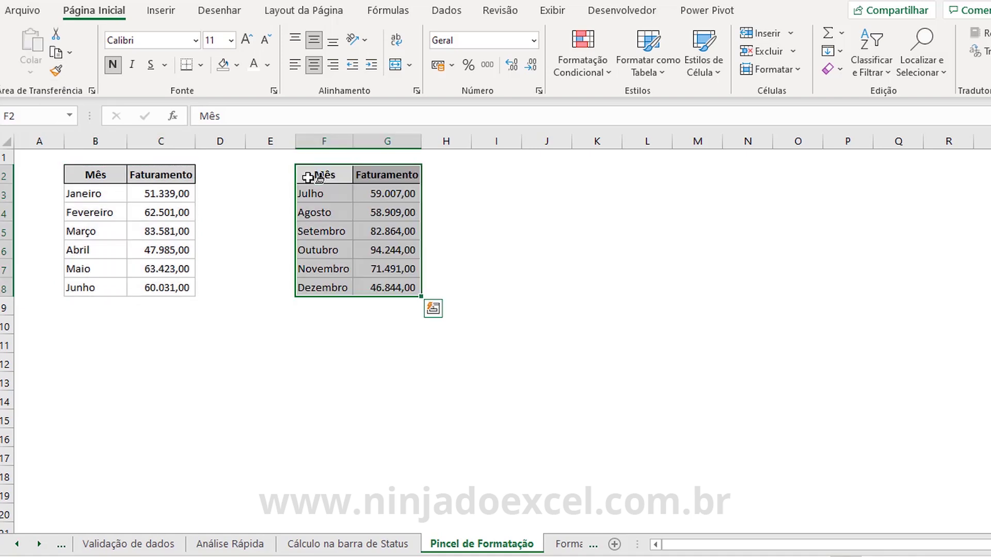
pyautogui.click(549, 214)
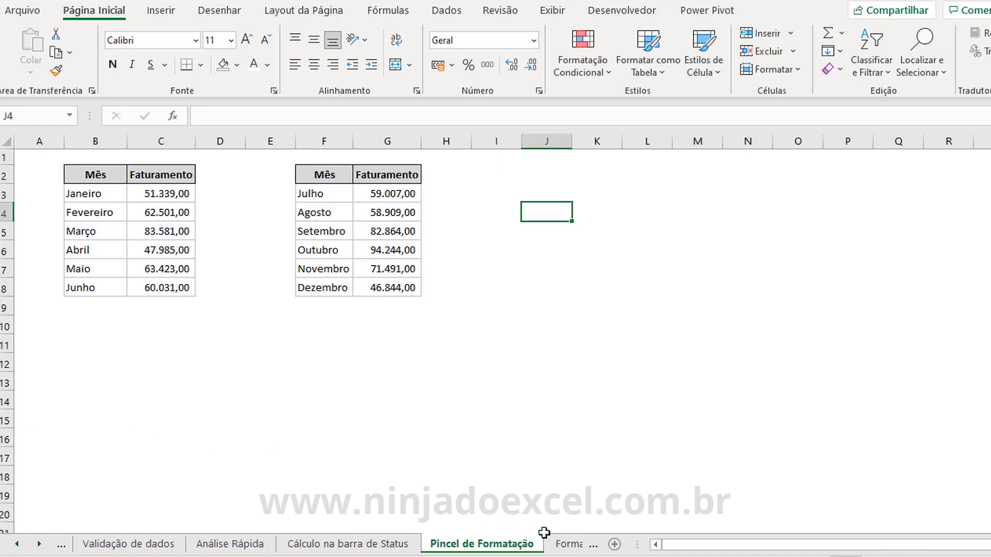
pyautogui.click(553, 545)
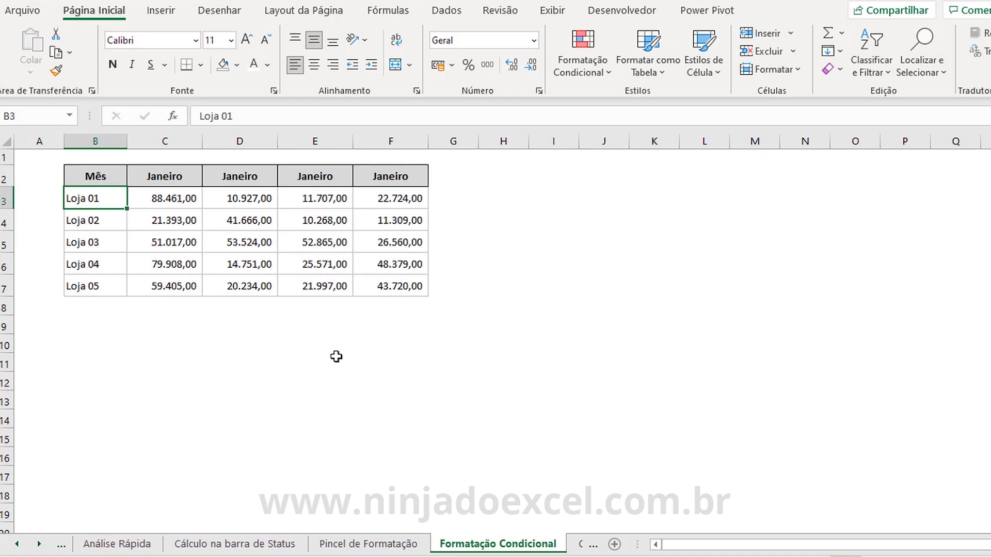
# Select the Loja sales values and preview Quick Analysis data bars without applying them
pyautogui.click(170, 200)
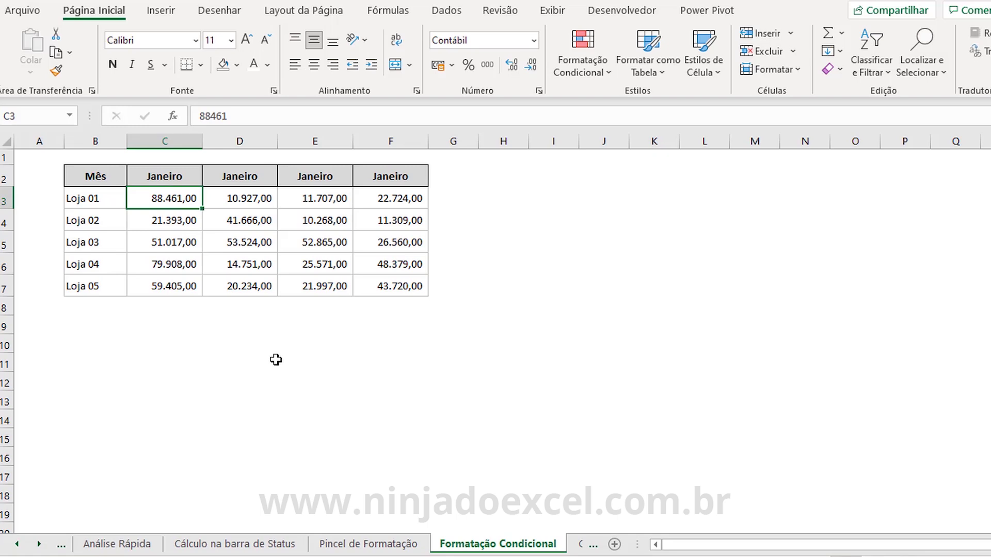
pyautogui.hotkey('ctrl', 'shift', 'Right')
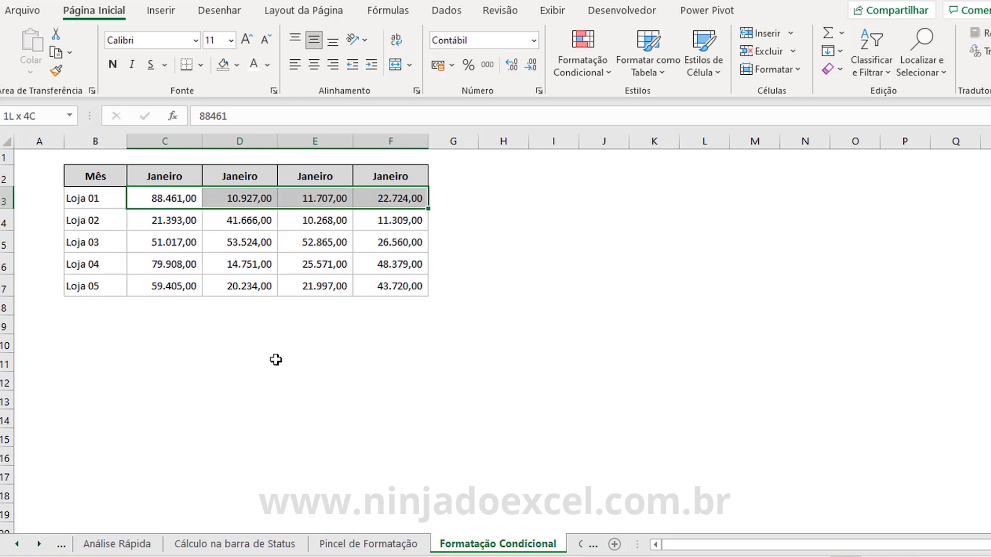
pyautogui.hotkey('ctrl', 'shift', 'Down')
pyautogui.click(439, 311)
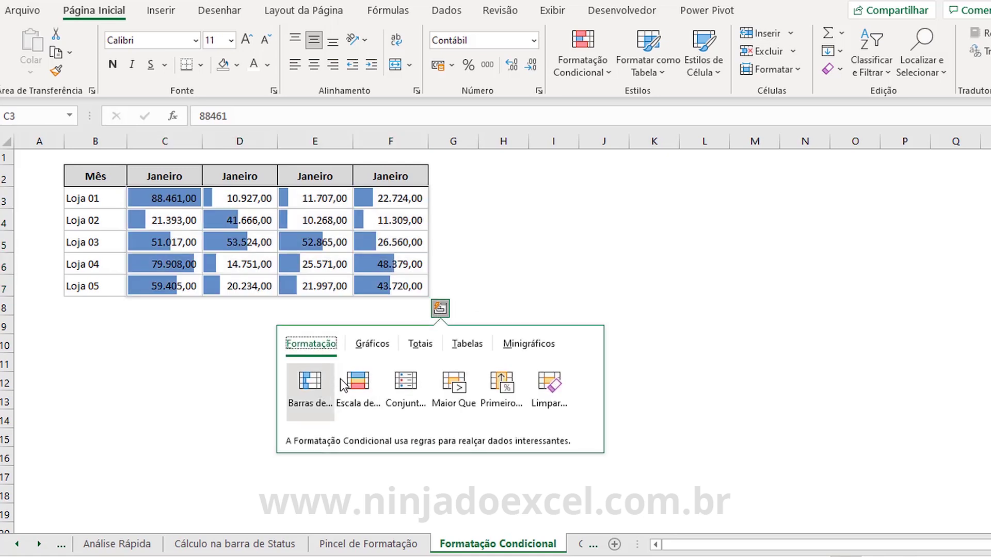
pyautogui.click(243, 243)
# Select the first Janeiro column's values, C3:C7
pyautogui.click(157, 205)
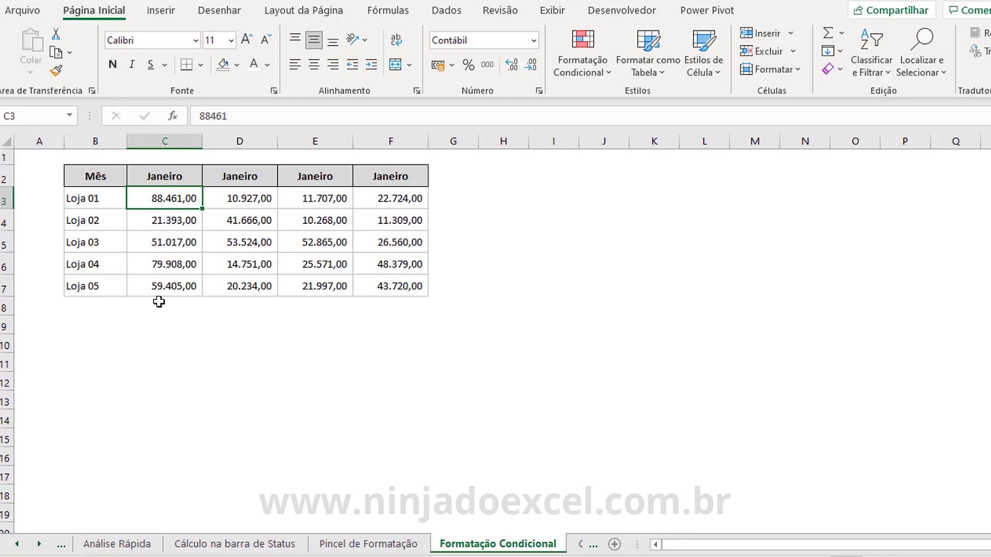
pyautogui.hotkey('ctrl', 'shift', 'Down')
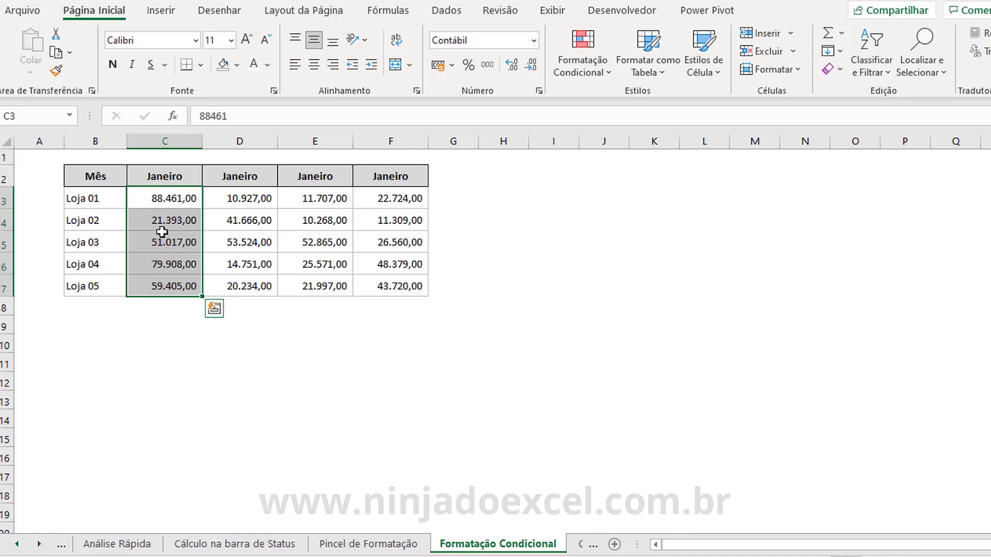
pyautogui.moveTo(168, 198); pyautogui.dragTo(173, 291)
# Highlight C3:C7 values greater than 60000 with green fill and dark green text
pyautogui.click(587, 73)
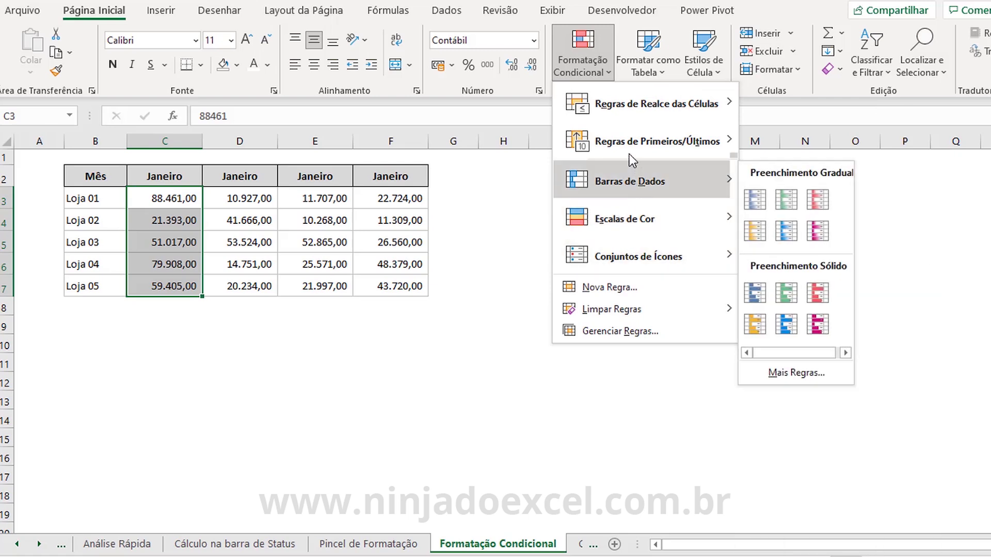
pyautogui.moveTo(655, 104)
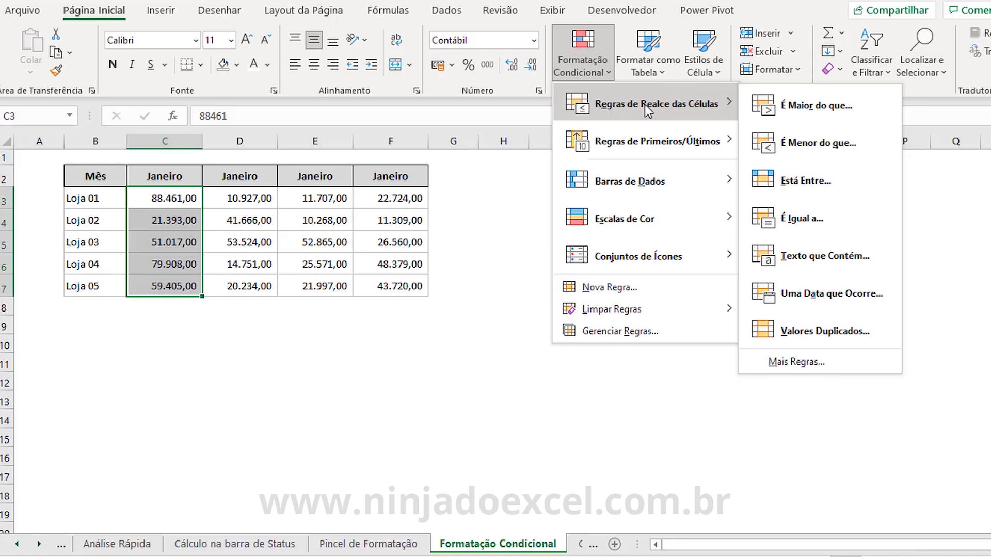
pyautogui.click(790, 104)
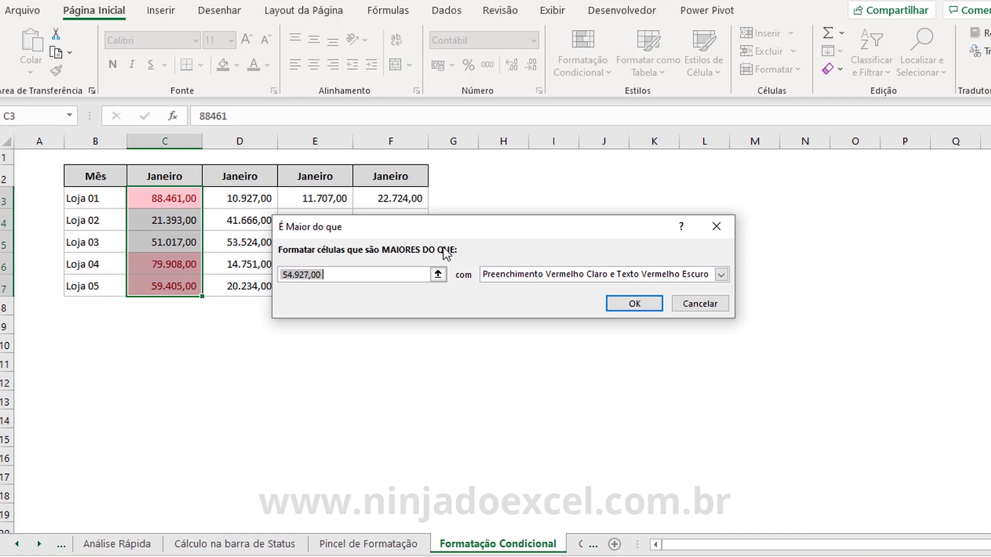
pyautogui.write('60000')
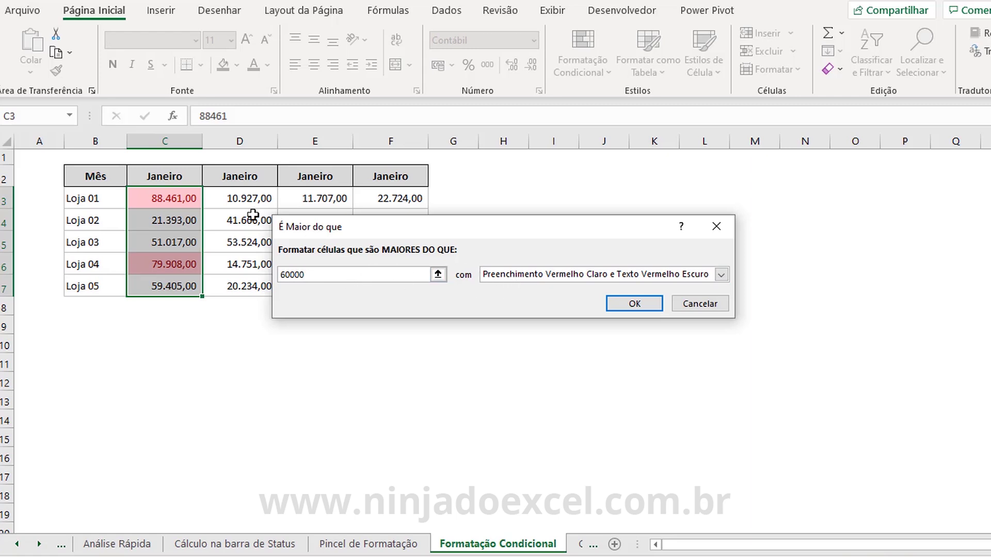
pyautogui.click(722, 276)
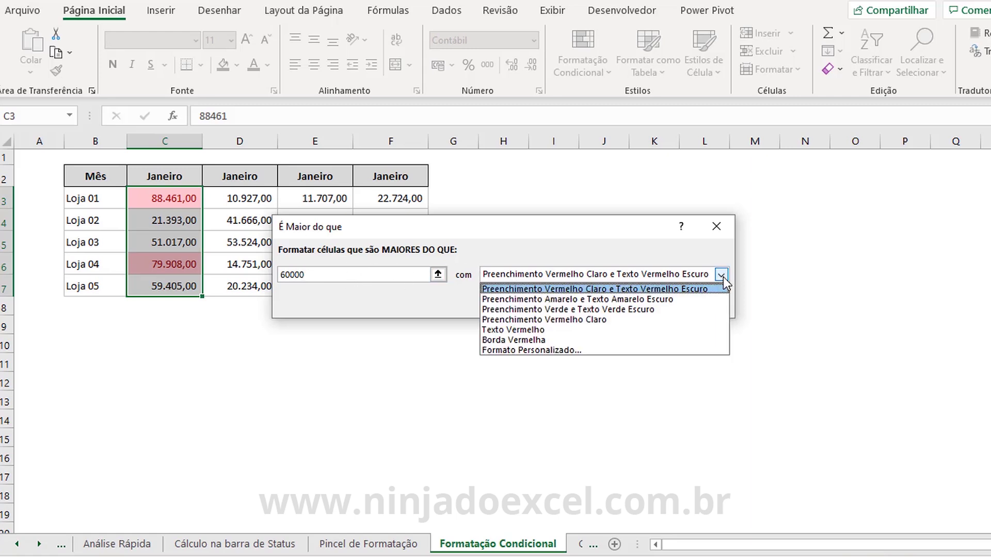
pyautogui.click(593, 309)
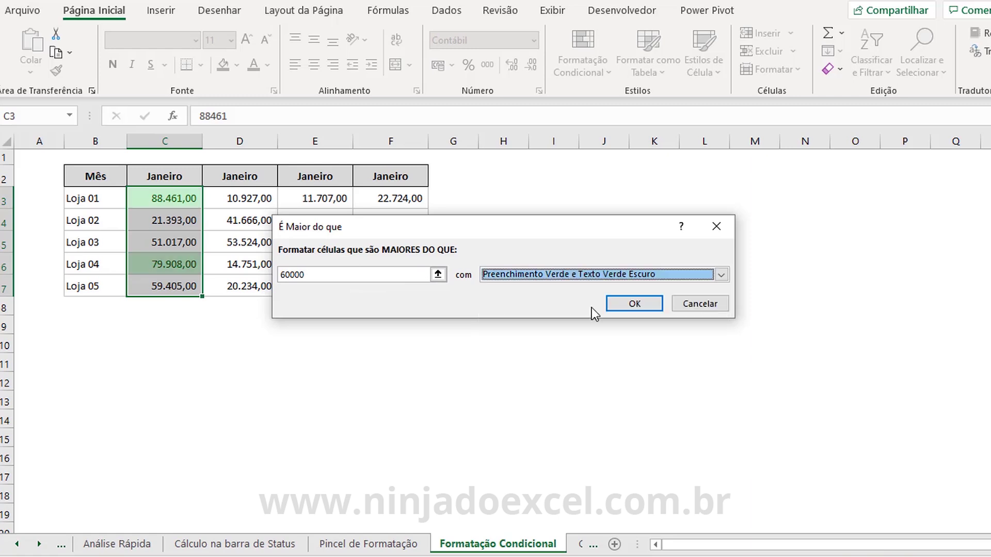
pyautogui.click(627, 308)
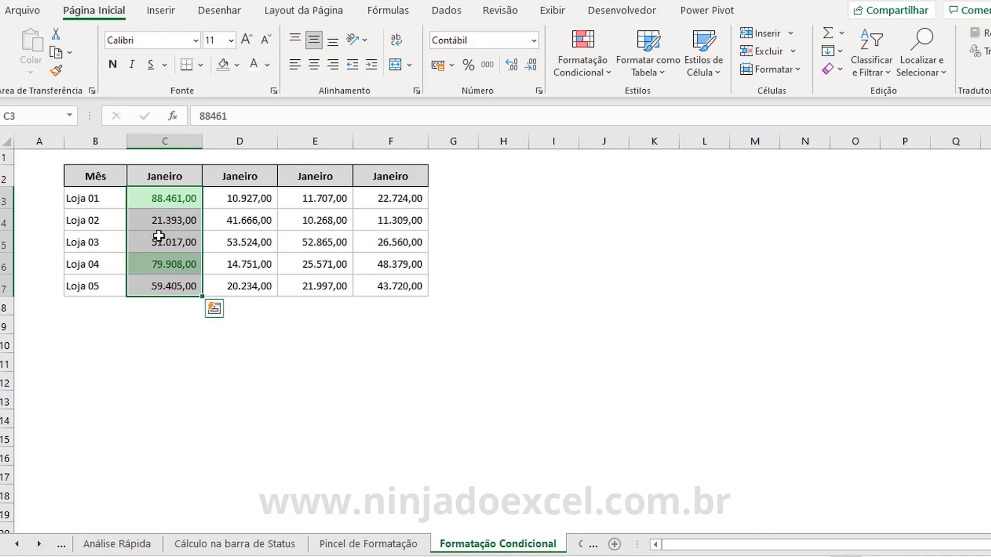
pyautogui.click(154, 286)
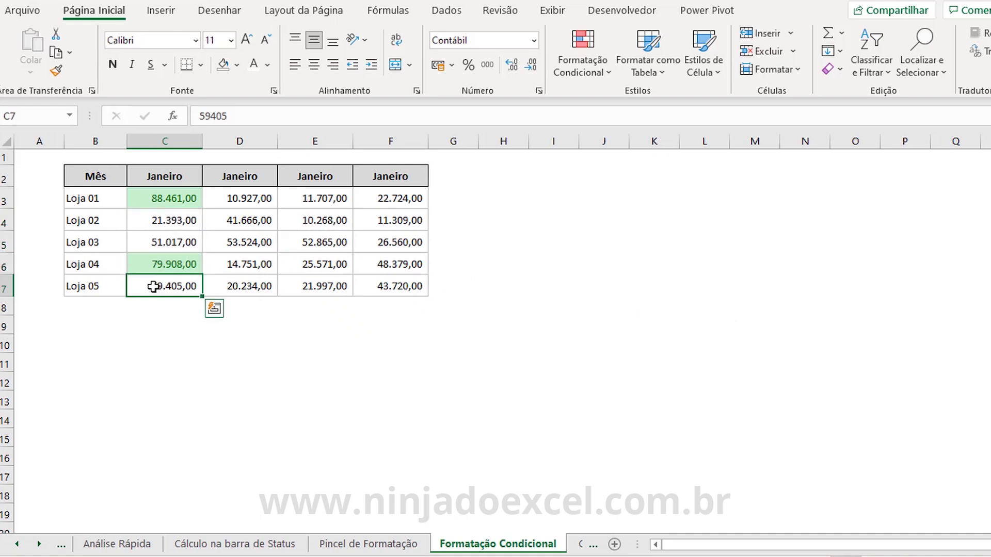
# Change Loja 05's January value in C7 from 59405 to 60405
pyautogui.doubleClick(154, 286)
pyautogui.hotkey('shift', 'Right')
pyautogui.hotkey('shift', 'Right')
pyautogui.write('60')
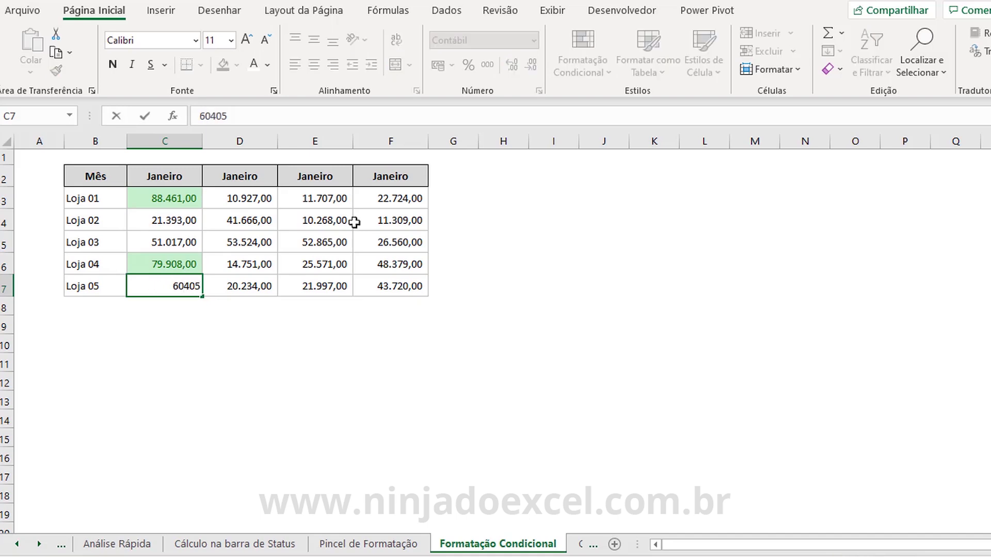
pyautogui.press('Return')
pyautogui.press('Up')
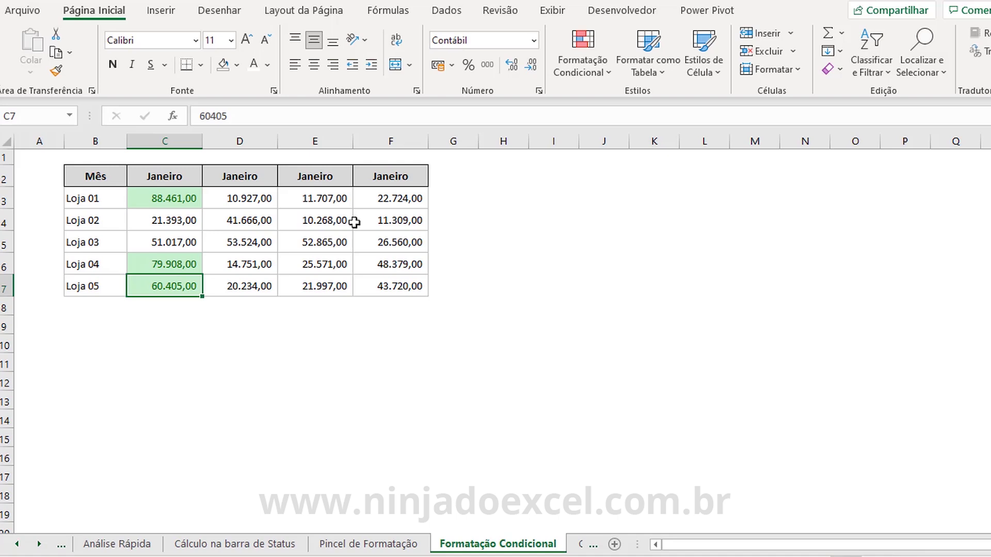
# Select the January values, browse Top/Bottom conditional rules, then select the February values
pyautogui.hotkey('ctrl', 'Up')
pyautogui.press('Down')
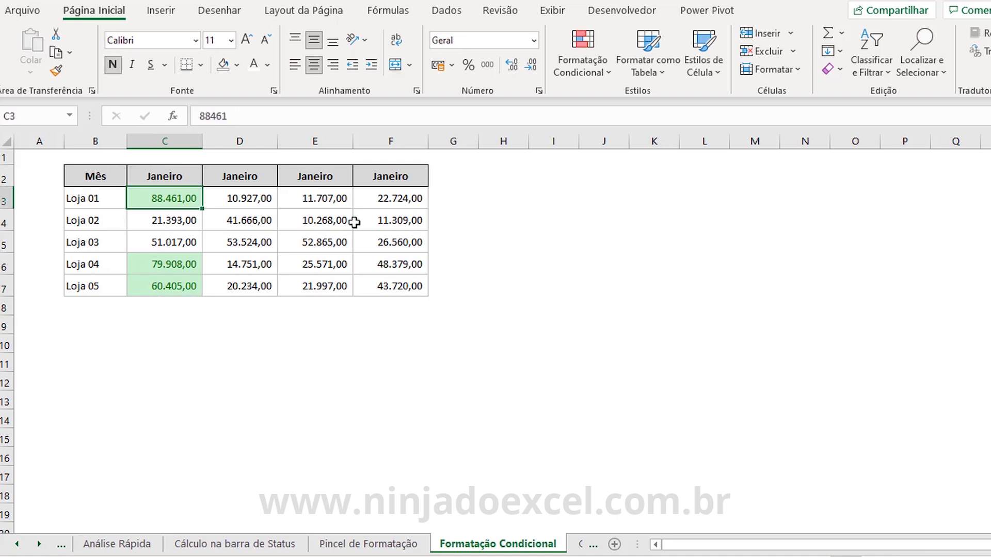
pyautogui.hotkey('ctrl', 'shift', 'Down')
pyautogui.click(586, 46)
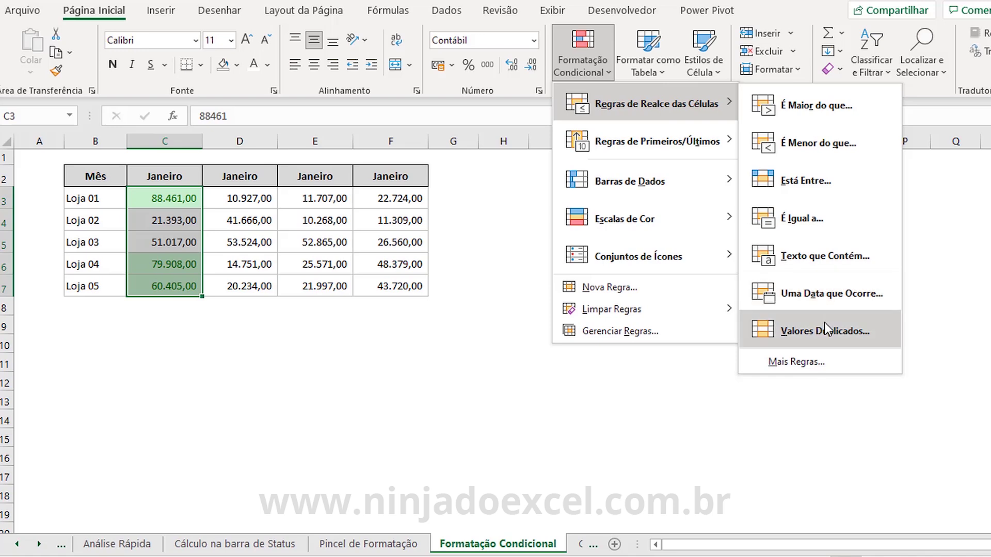
pyautogui.moveTo(657, 141)
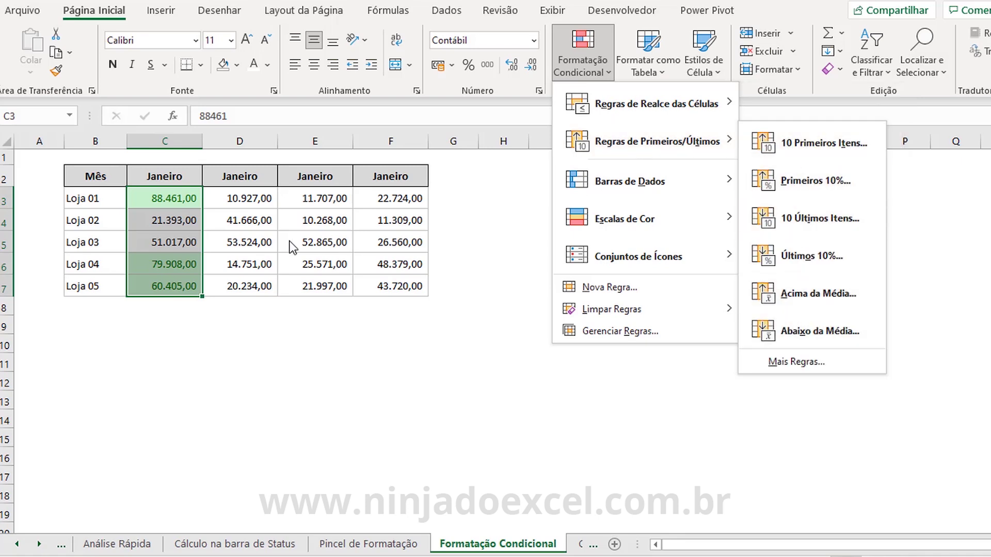
pyautogui.click(246, 201)
pyautogui.hotkey('ctrl', 'shift', 'Down')
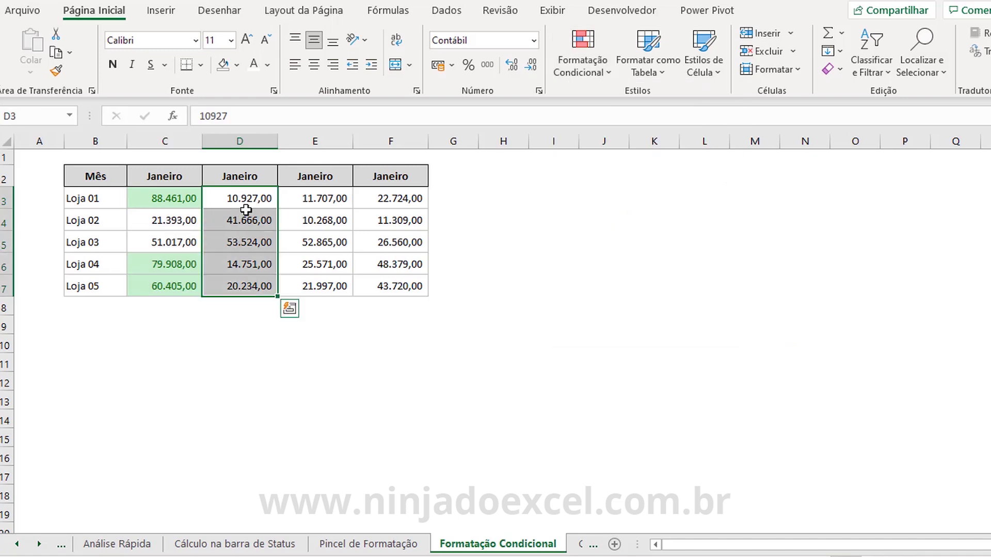
# Rename the D2 header to Fevereiro, correcting a misspelled first attempt
pyautogui.click(578, 56)
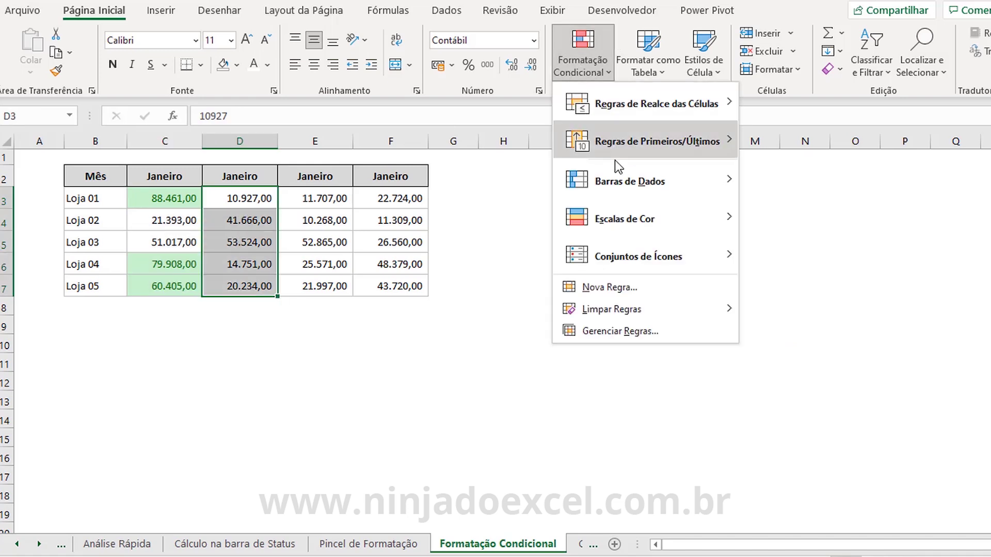
pyautogui.moveTo(629, 180)
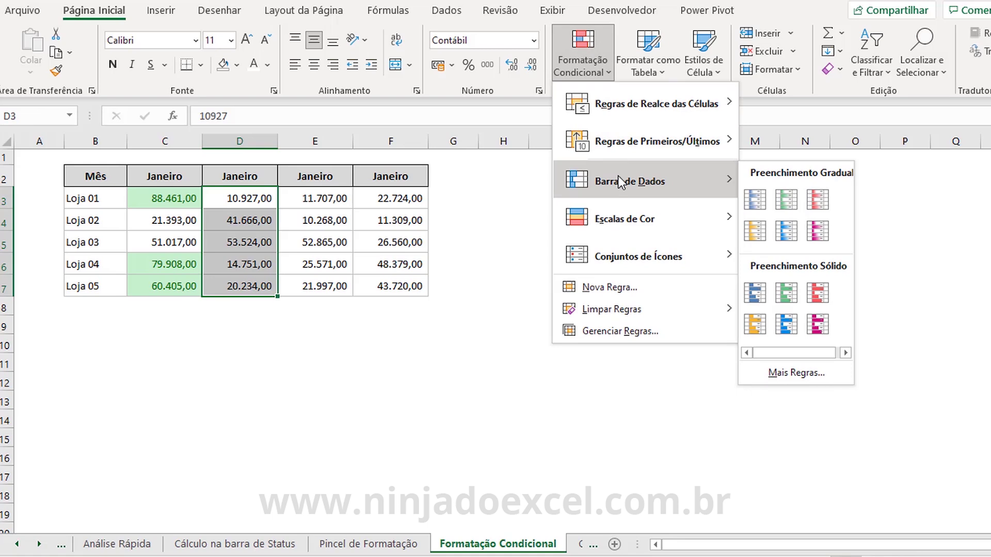
pyautogui.click(265, 177)
pyautogui.click(264, 177)
pyautogui.write('fEVEIR')
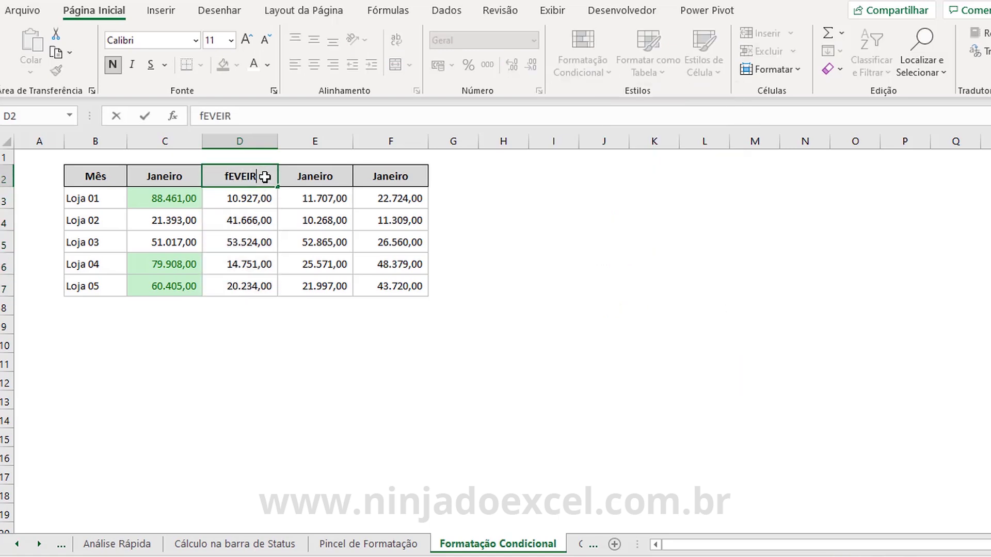
pyautogui.write('EO')
pyautogui.hotkey('ctrl', 'Return')
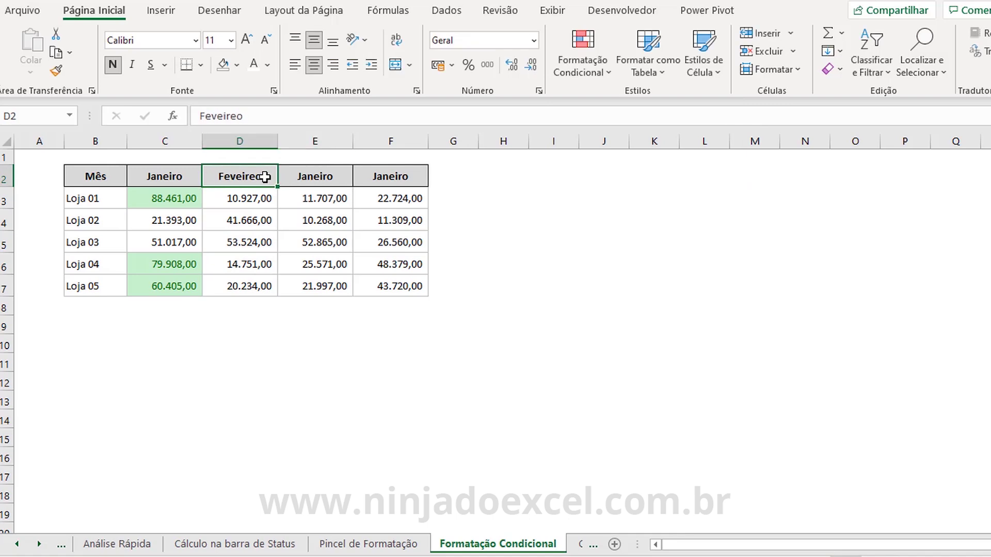
pyautogui.write('Fevereiro')
pyautogui.hotkey('ctrl', 'Return')
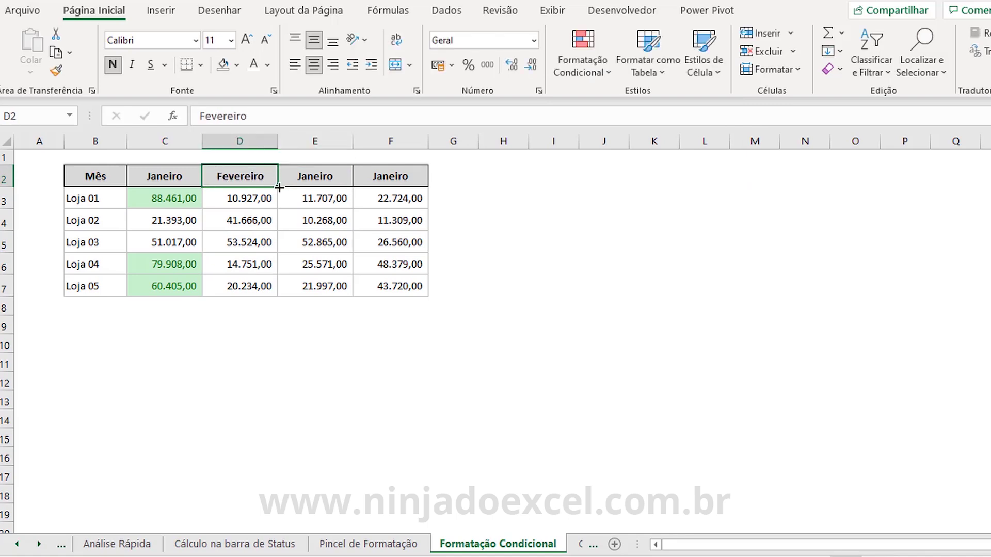
# Fill E2:F2 with Março and Abril, then select the Fevereiro values D3:D7
pyautogui.moveTo(293, 186); pyautogui.dragTo(394, 192)
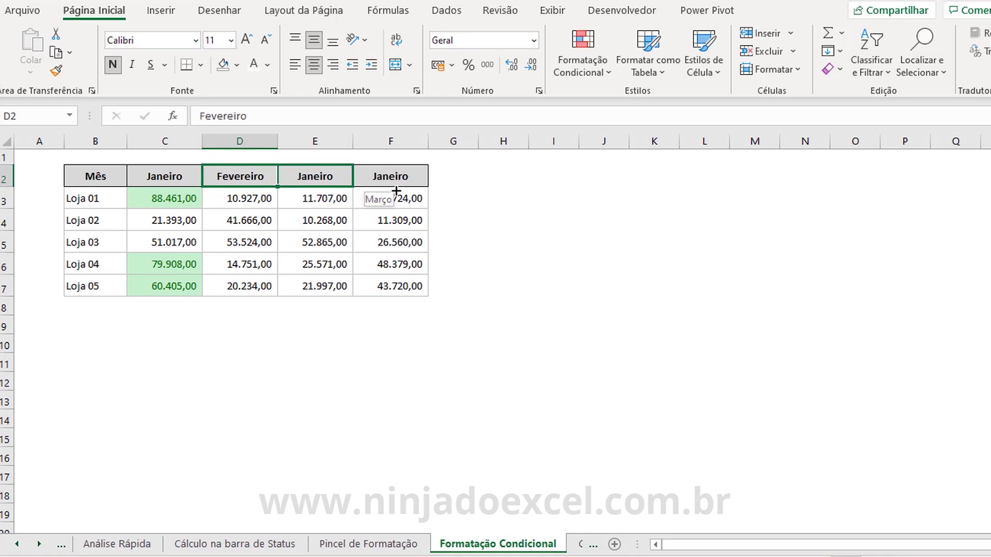
pyautogui.click(243, 196)
pyautogui.hotkey('ctrl', 'shift', 'Down')
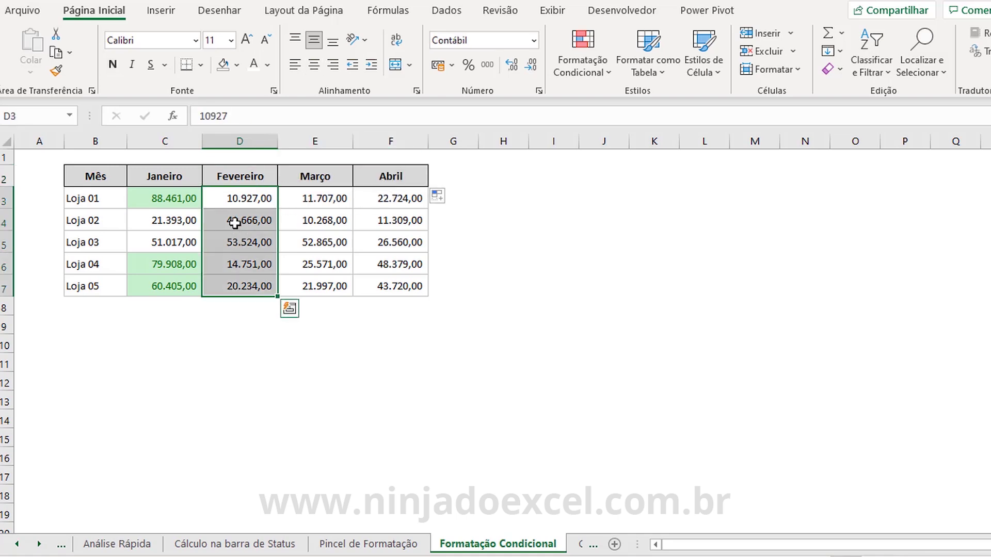
# Add solid-fill green data bars to the Fevereiro values in D3:D7
pyautogui.click(586, 65)
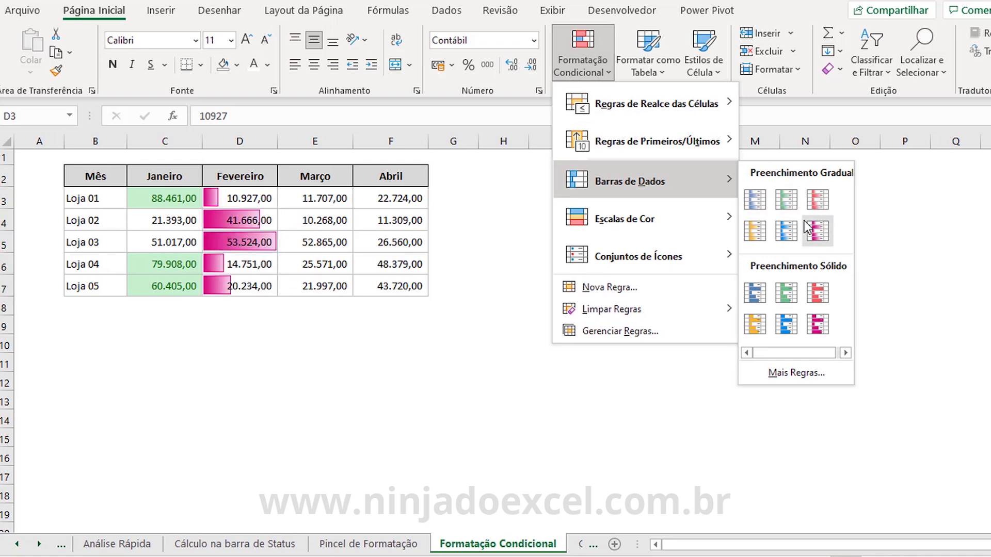
pyautogui.click(788, 291)
pyautogui.click(258, 236)
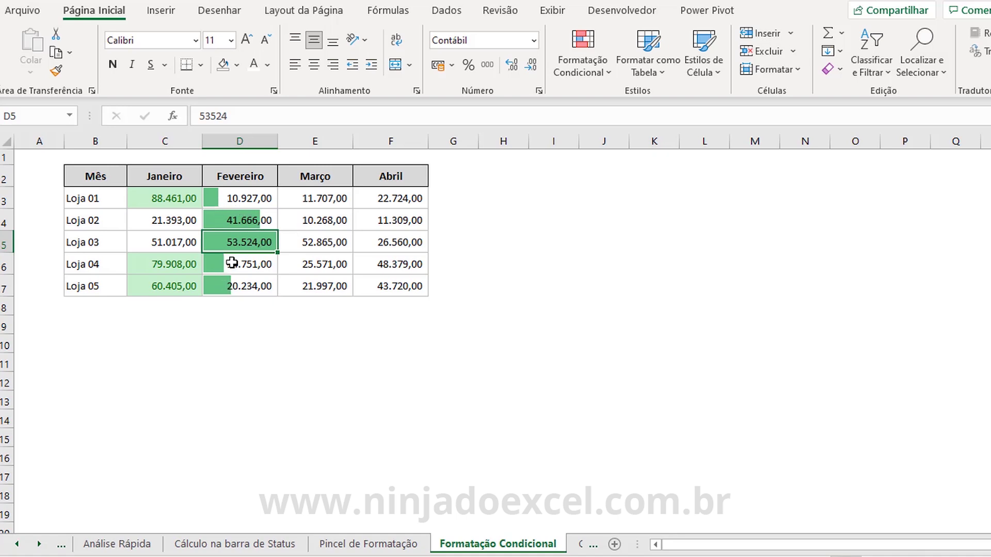
pyautogui.click(234, 202)
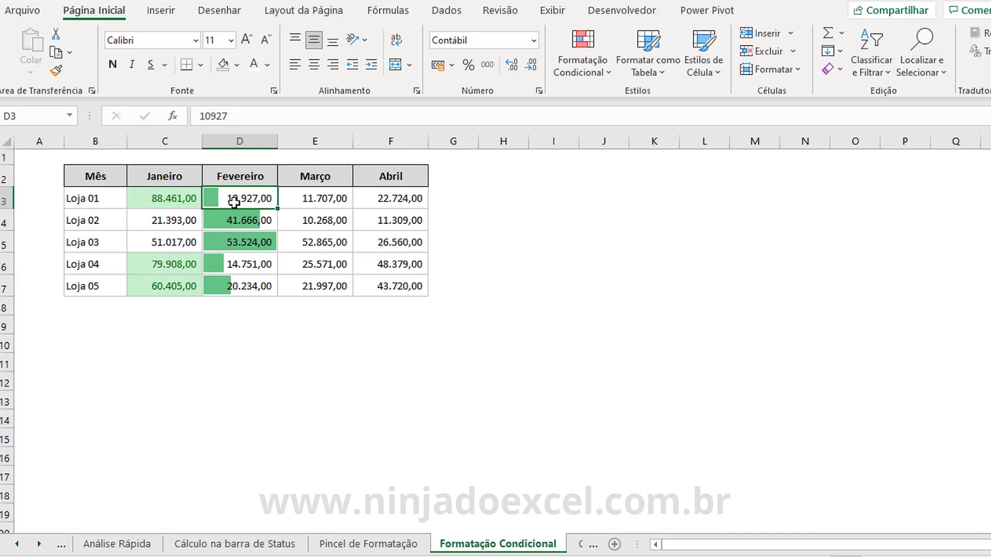
pyautogui.hotkey('ctrl', 'shift', 'Down')
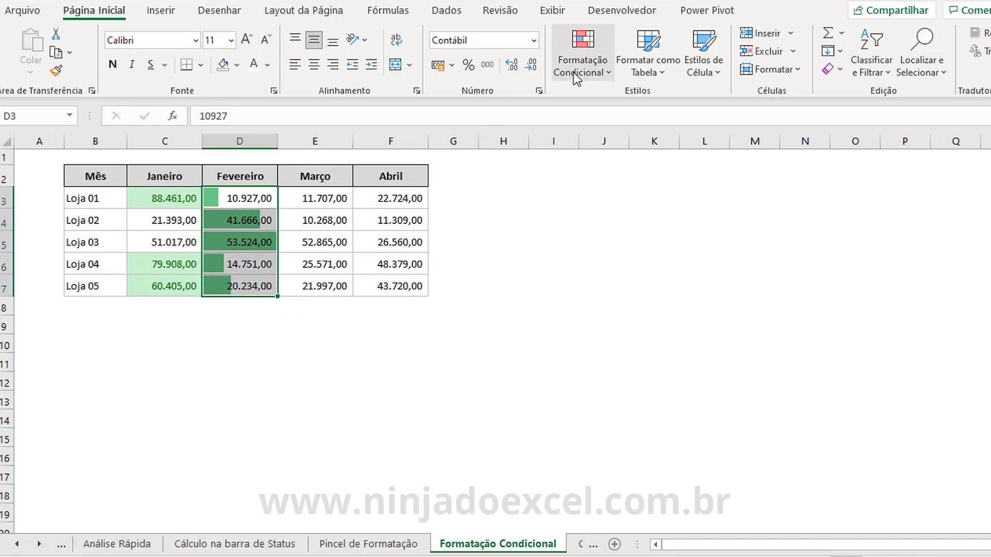
pyautogui.click(574, 72)
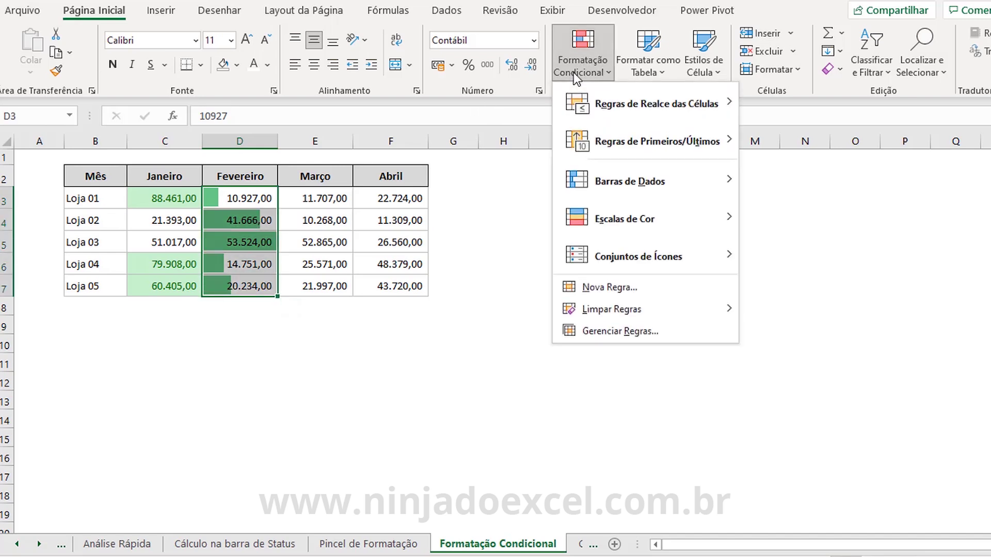
# Edit the Fevereiro data bar rule to Show Bar Only, hiding the numbers
pyautogui.click(602, 332)
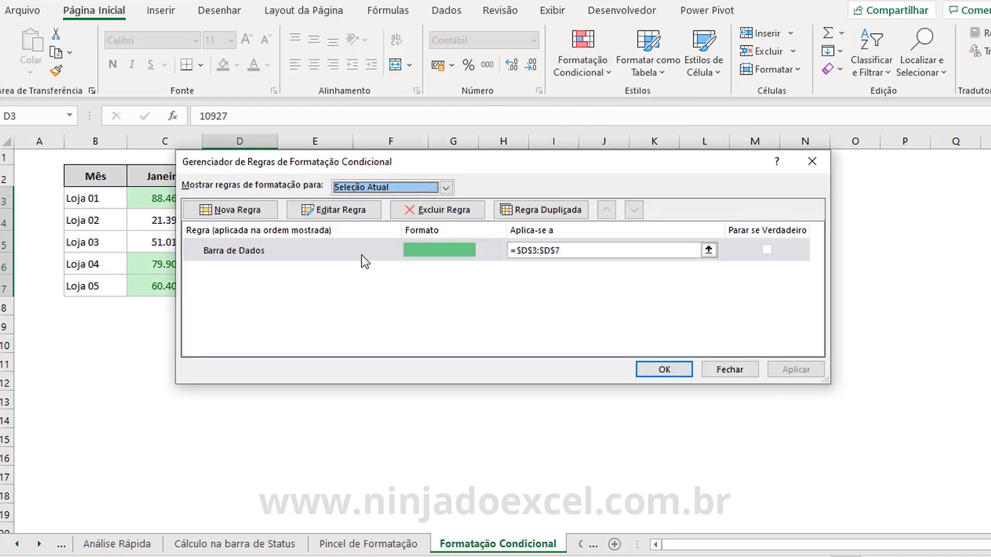
pyautogui.click(333, 211)
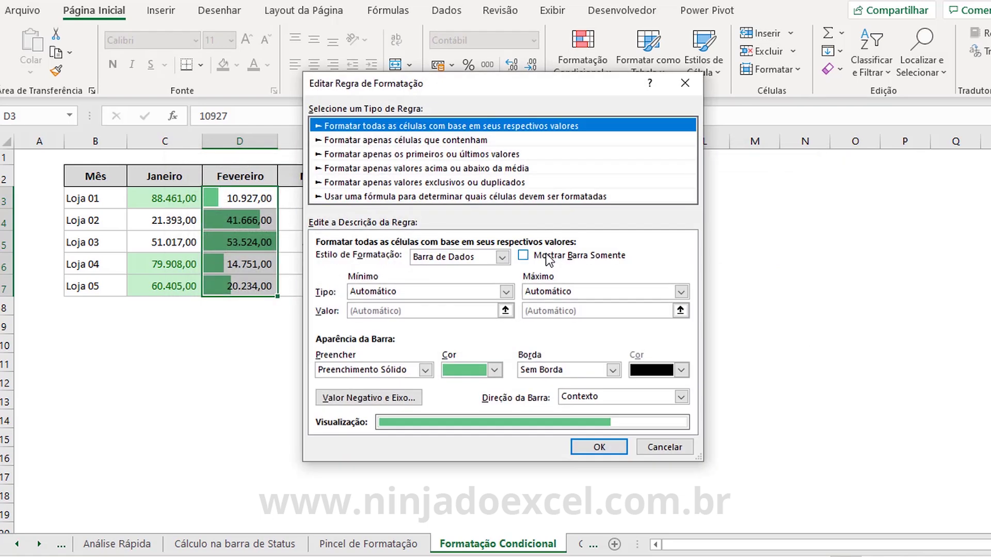
pyautogui.click(586, 256)
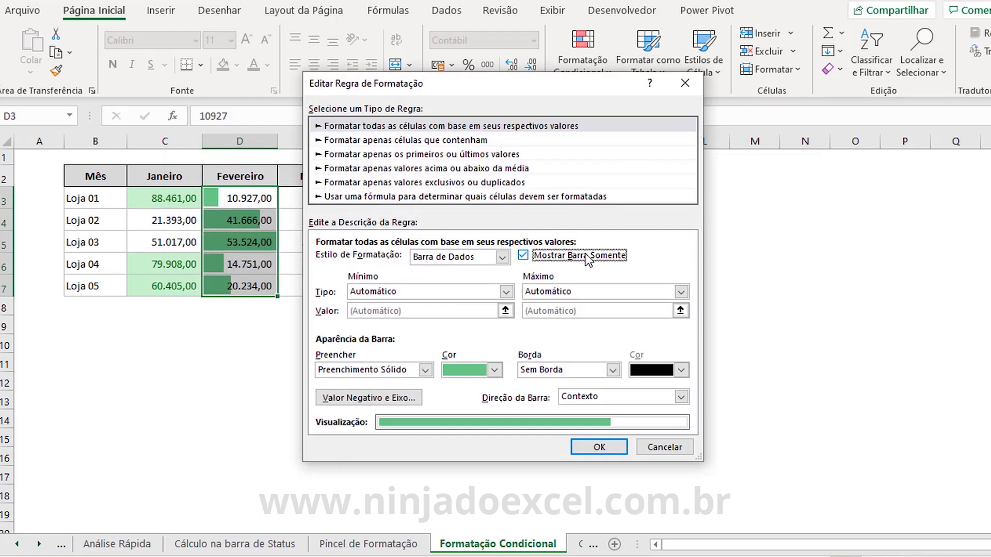
pyautogui.click(599, 447)
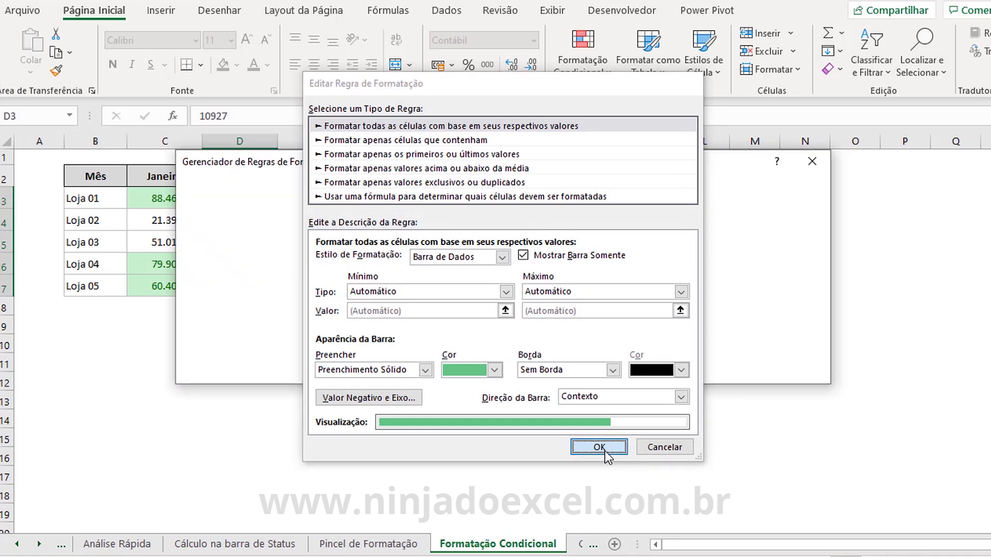
pyautogui.click(795, 370)
pyautogui.click(674, 371)
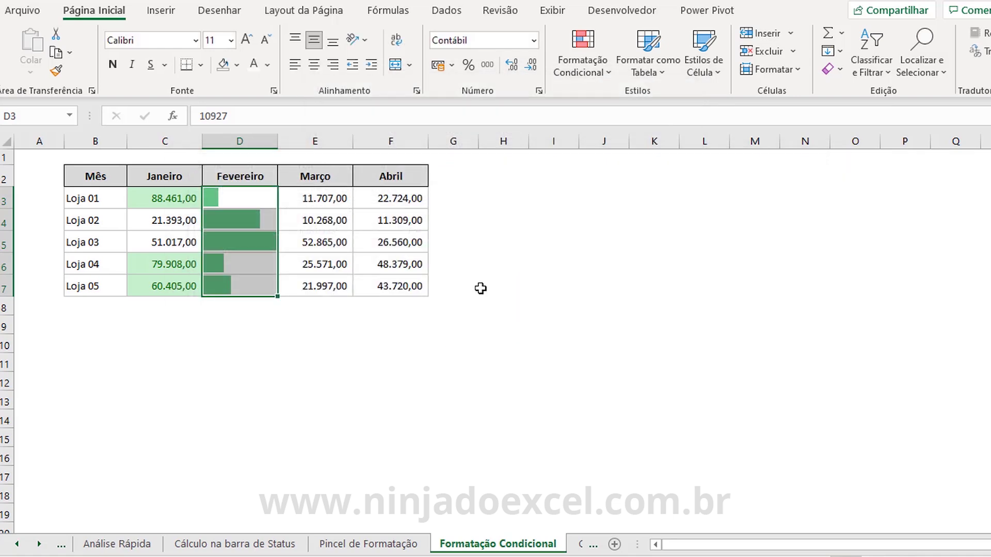
pyautogui.click(256, 202)
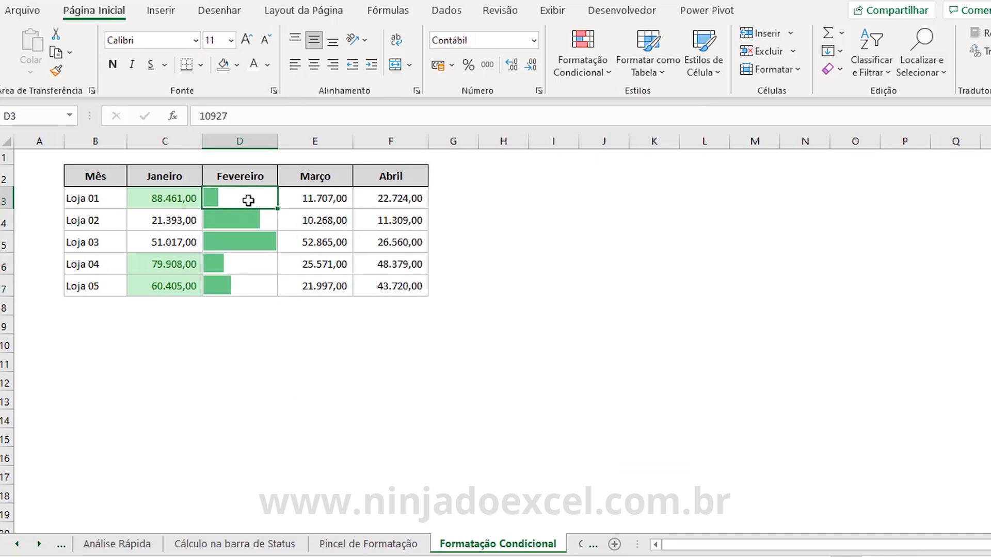
# Inspect the hidden values in D3 and D4 behind the data bars
pyautogui.doubleClick(260, 197)
pyautogui.press('Escape')
pyautogui.doubleClick(261, 219)
pyautogui.press('Escape')
# Change D3 to 20927, undo it, then select the Março values E3:E7
pyautogui.doubleClick(237, 197)
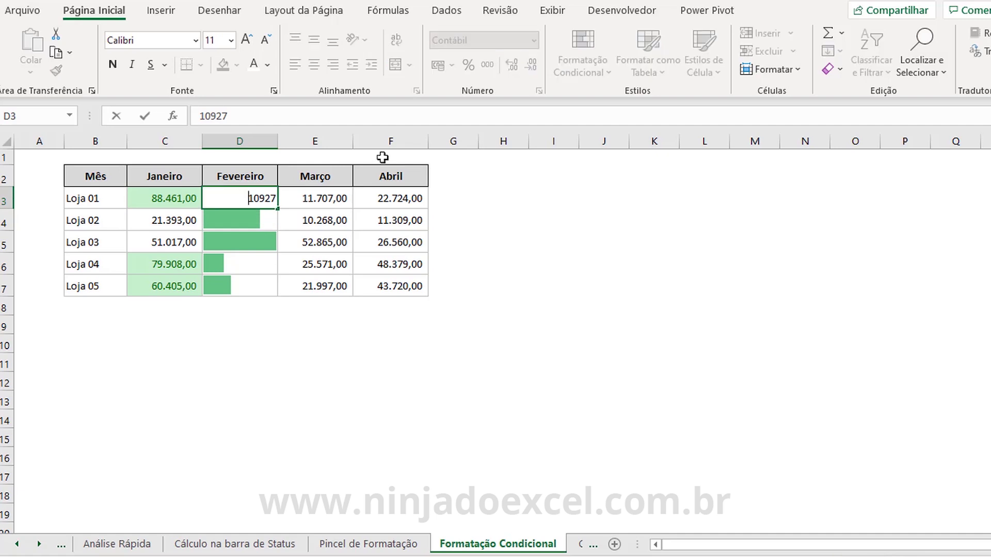
pyautogui.hotkey('shift', 'Right')
pyautogui.write('2')
pyautogui.press('Return')
pyautogui.press('Up')
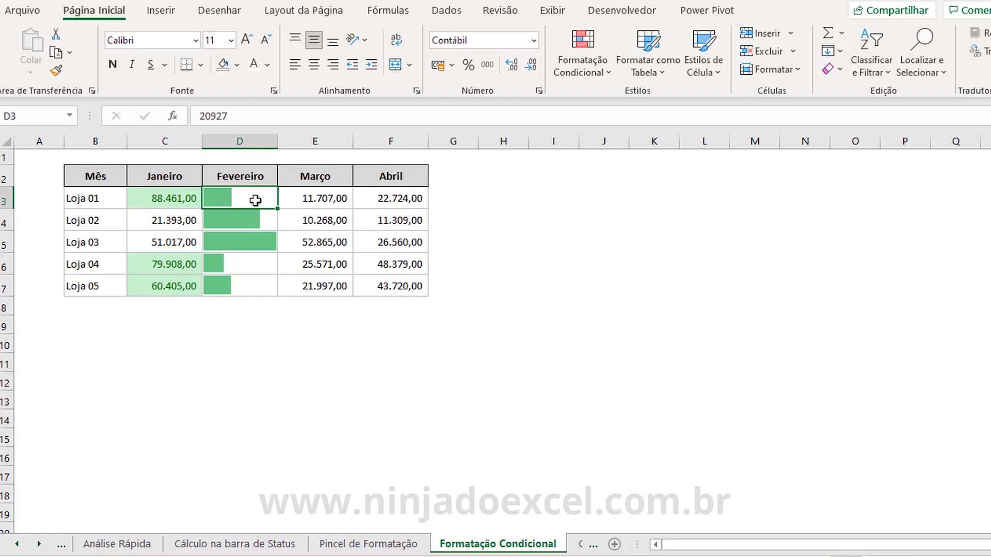
pyautogui.hotkey('ctrl', 'z')
pyautogui.hotkey('ctrl', 'z')
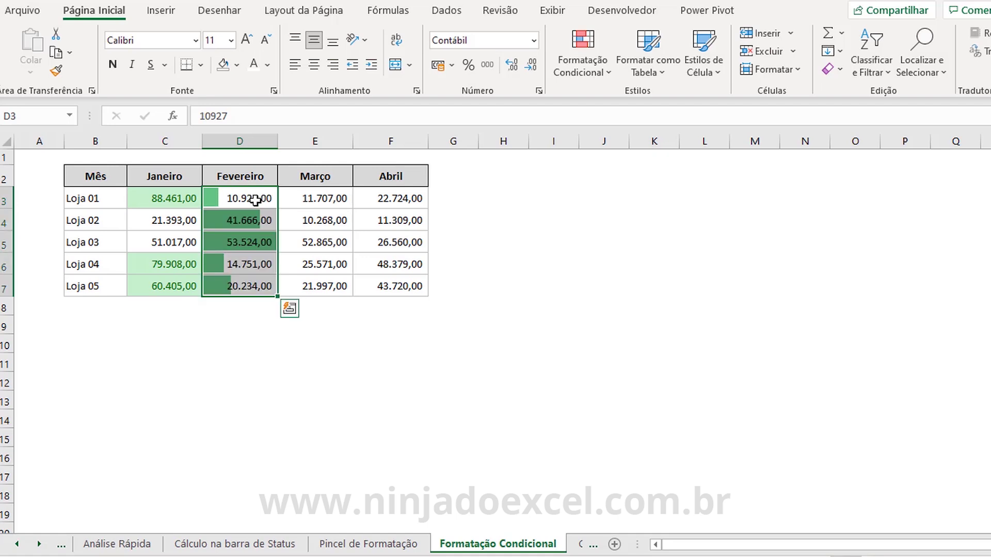
pyautogui.click(331, 202)
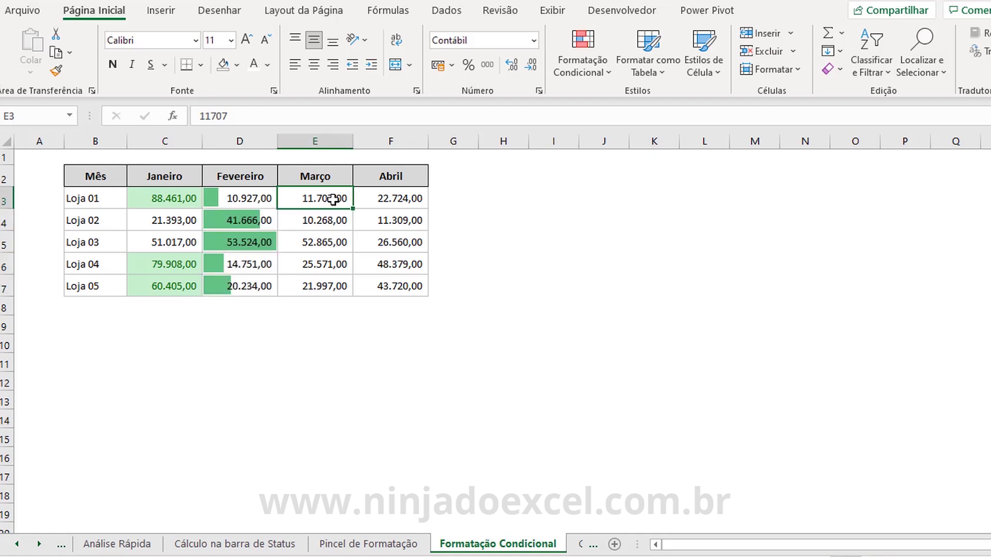
pyautogui.hotkey('ctrl', 'shift', 'Down')
# Apply the 3 Triângulos icon set to E3:E7 and set Loja 02's March to 30.268,00
pyautogui.click(596, 51)
pyautogui.moveTo(638, 256)
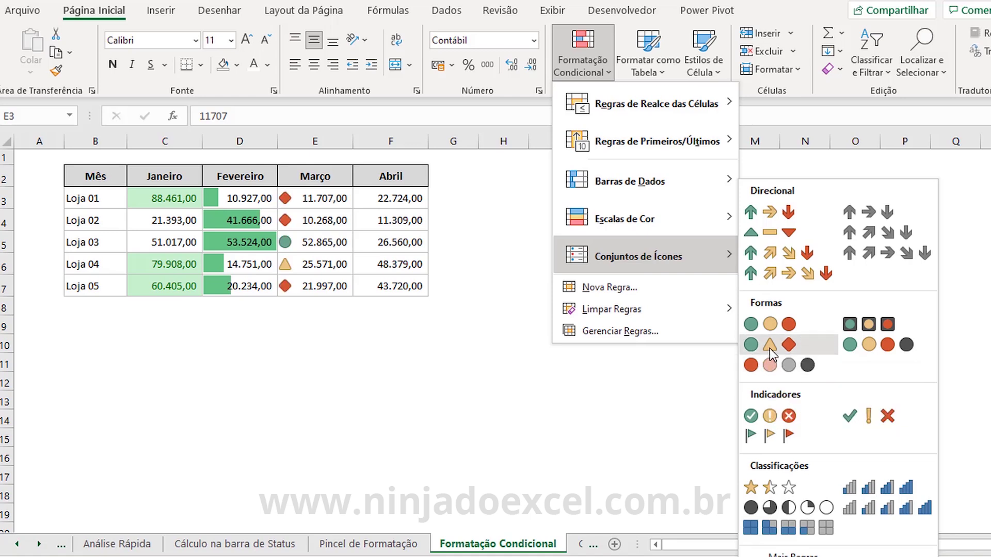
pyautogui.click(777, 236)
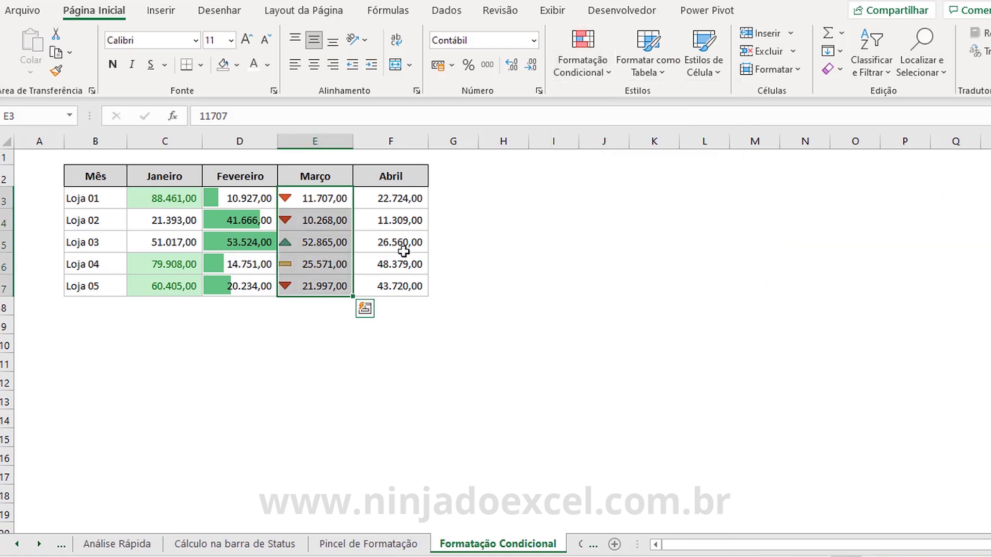
pyautogui.doubleClick(306, 220)
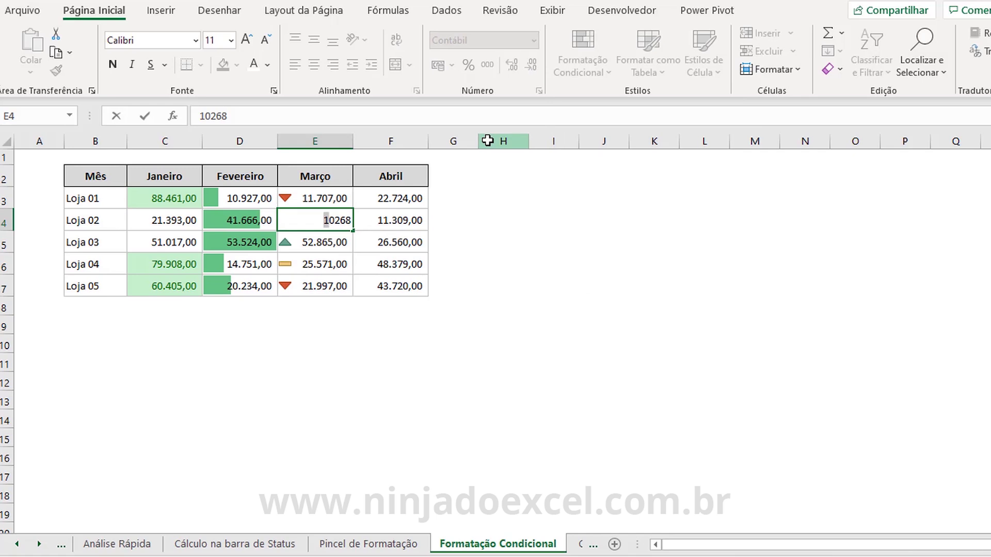
pyautogui.write('3')
pyautogui.press('Return')
# Correct Loja 02's March value to 50.268,00 and select the Abril values F3:F7
pyautogui.press('Up')
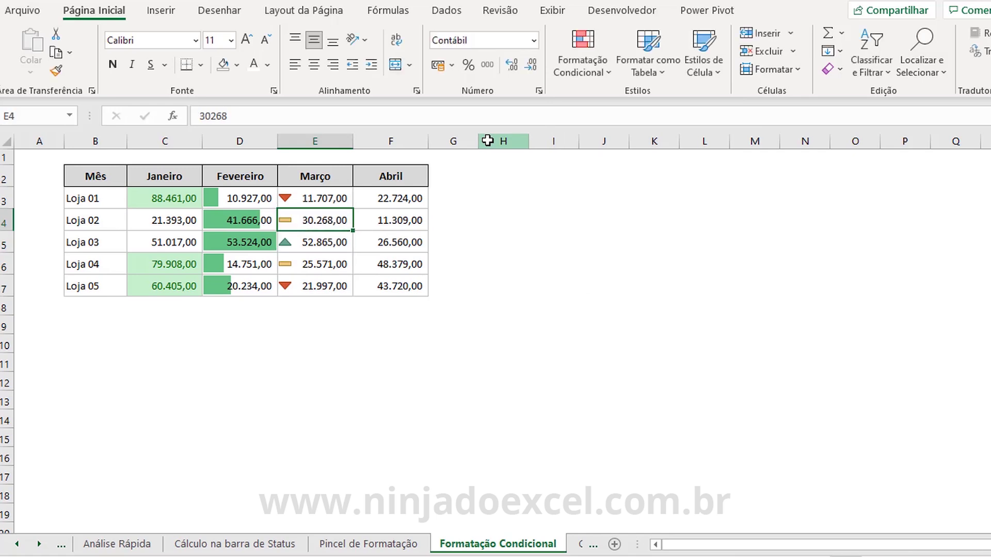
pyautogui.press('F2')
pyautogui.hotkey('shift', 'Right')
pyautogui.write('5')
pyautogui.press('Return')
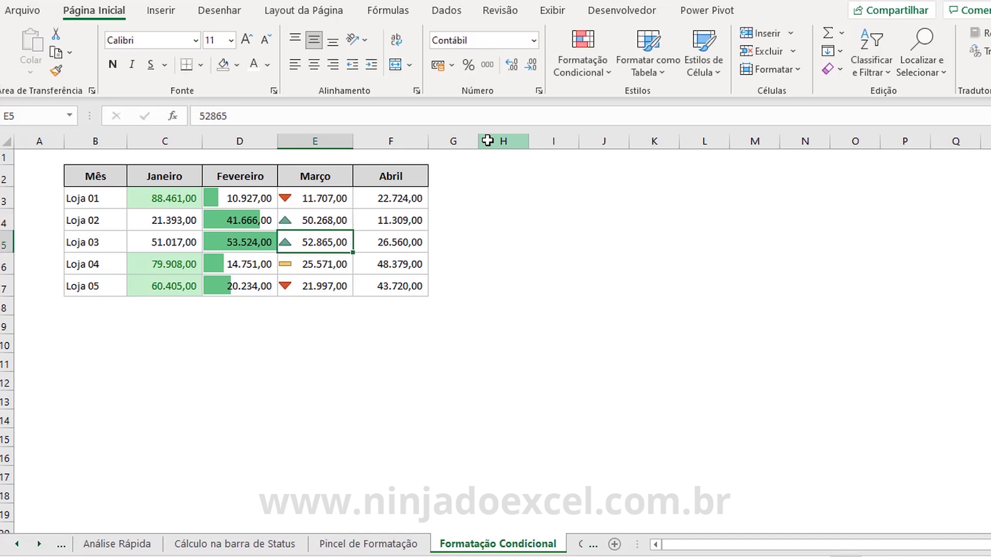
pyautogui.click(395, 196)
pyautogui.hotkey('ctrl', 'shift', 'Down')
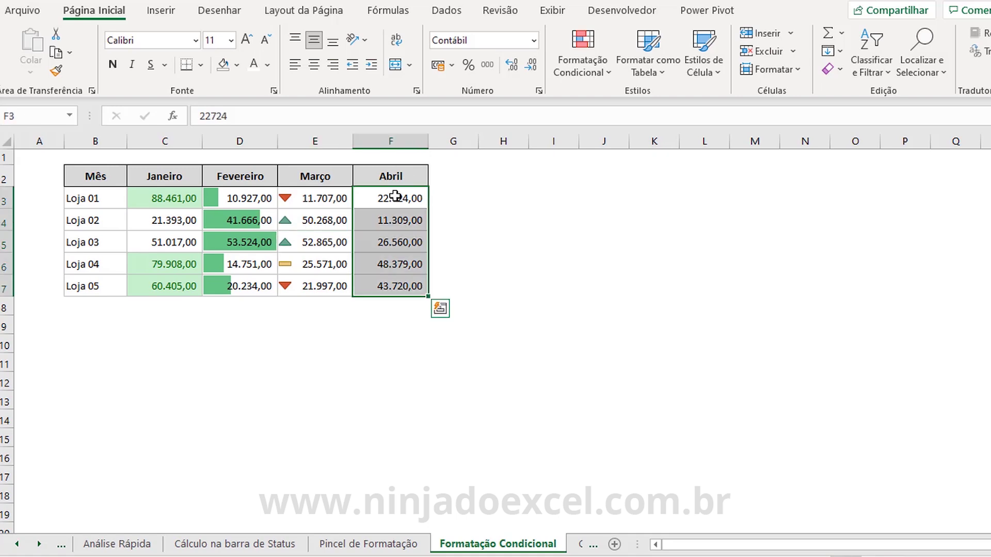
# Apply the green-yellow-red colour scale to the Abril values F3:F7
pyautogui.click(598, 74)
pyautogui.moveTo(624, 218)
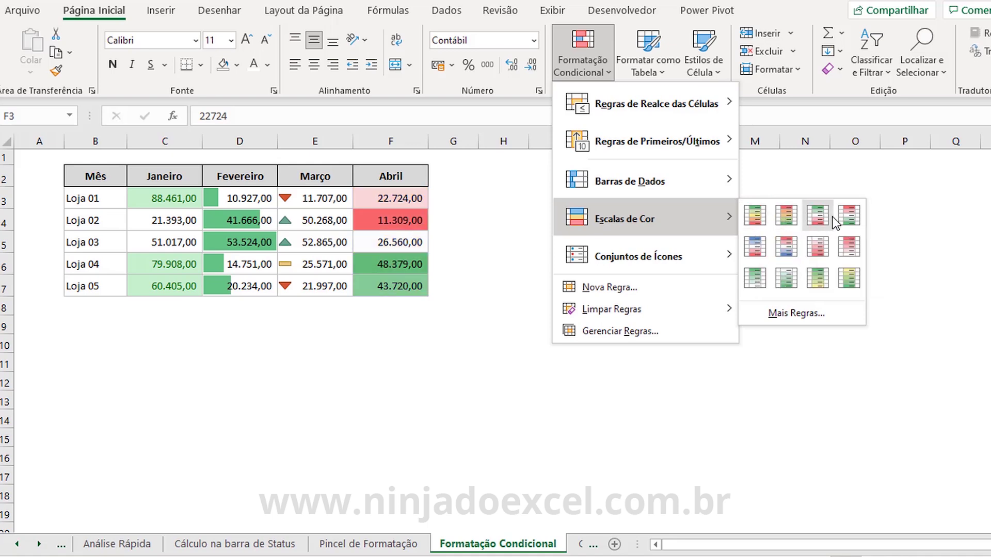
pyautogui.click(754, 215)
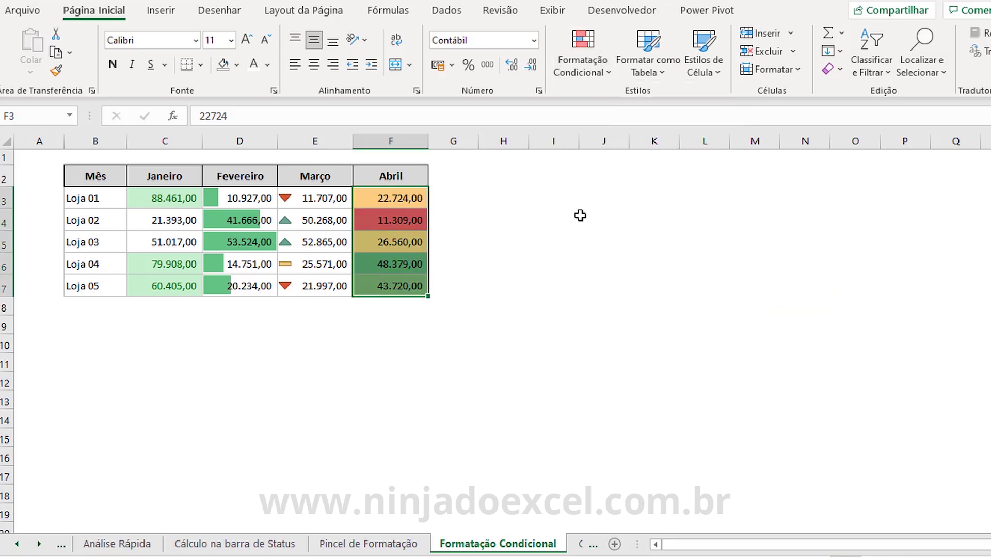
pyautogui.click(388, 220)
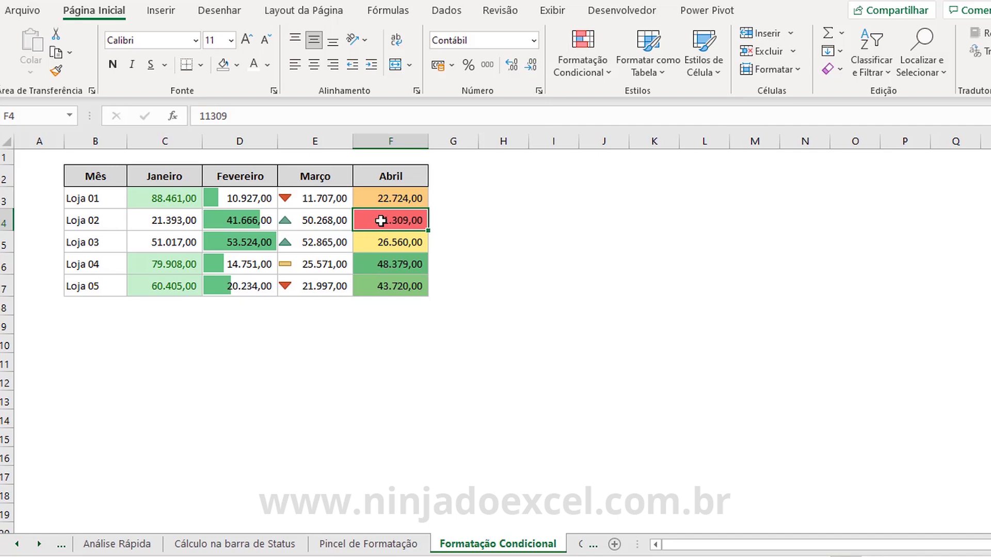
pyautogui.click(388, 263)
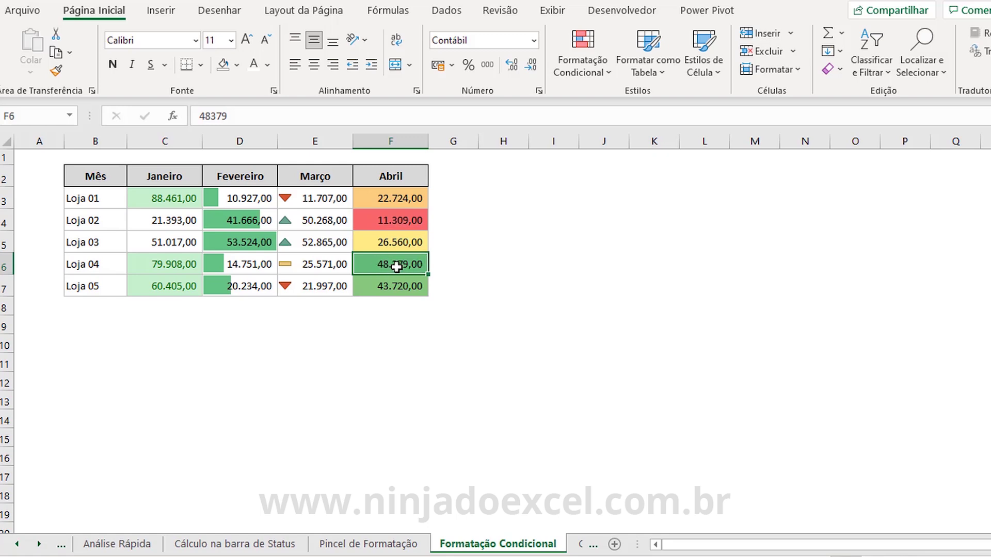
# Try Loja 03 April values of 126.560,00 and then 66.560,00
pyautogui.doubleClick(369, 241)
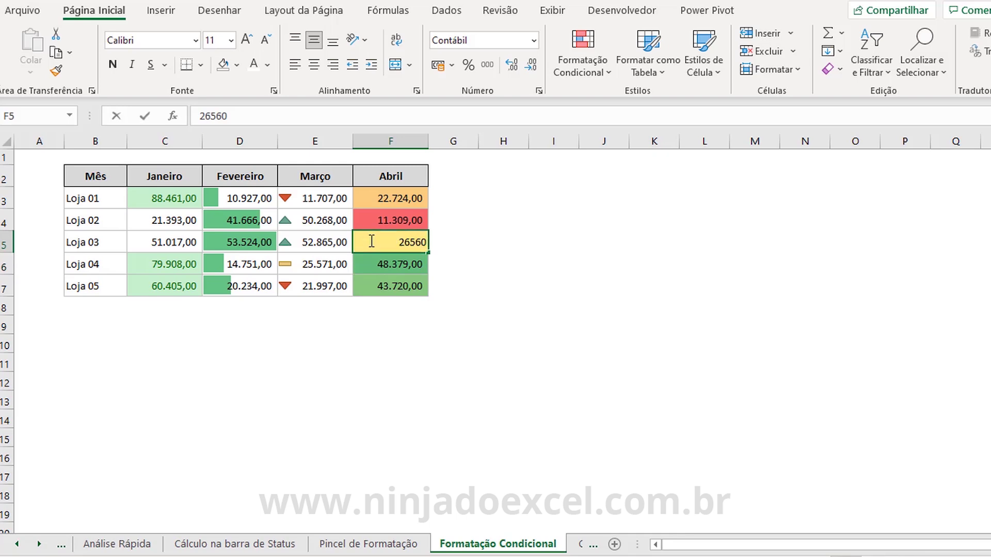
pyautogui.write('1')
pyautogui.hotkey('ctrl', 'Return')
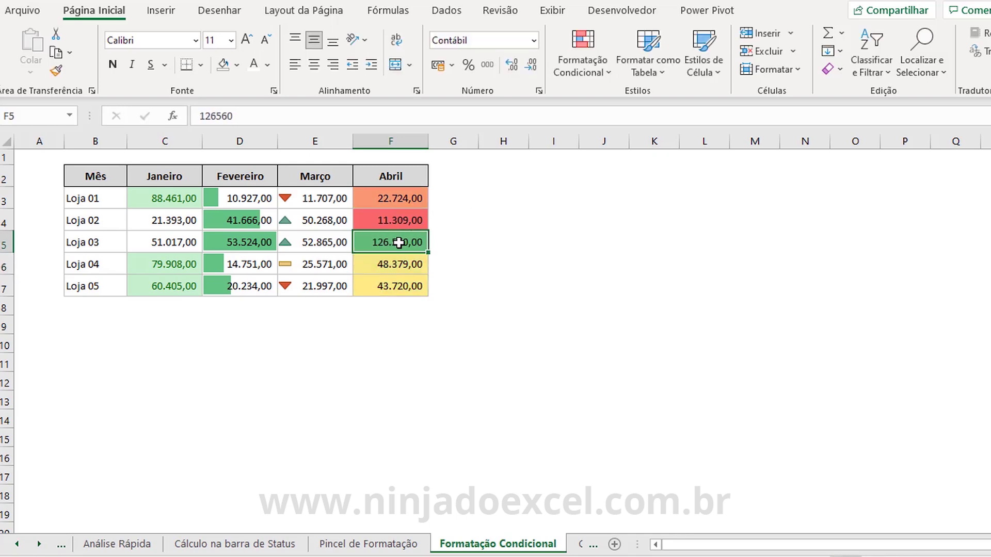
pyautogui.click(398, 267)
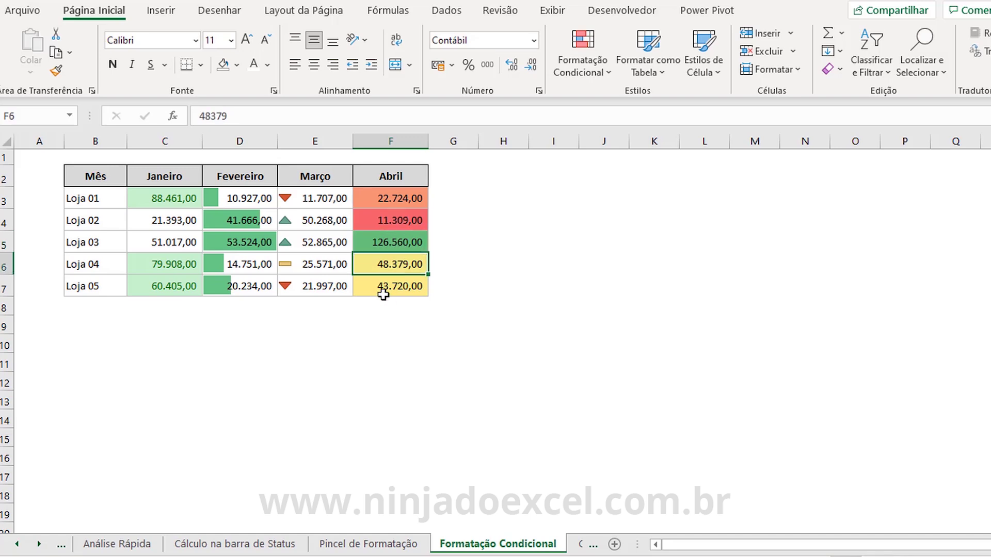
pyautogui.doubleClick(371, 243)
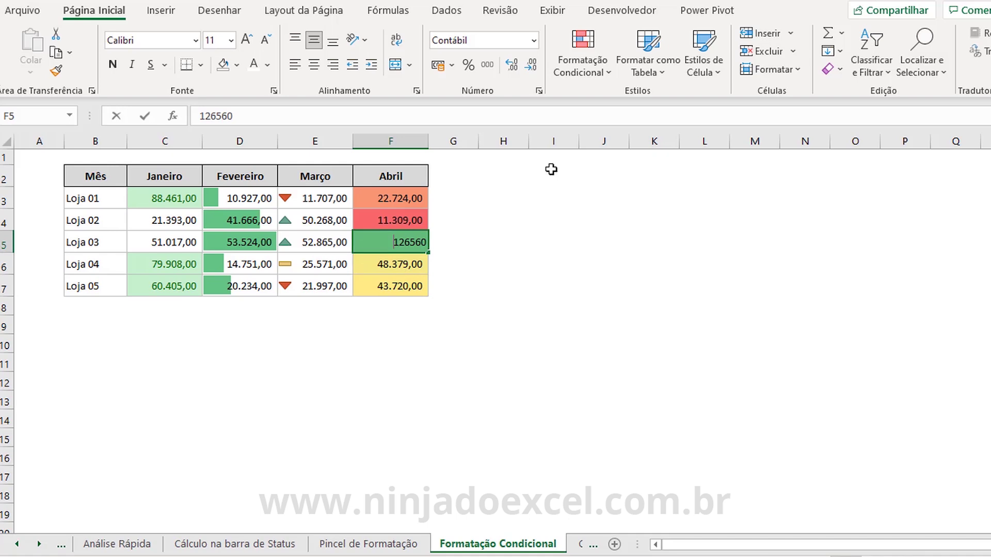
pyautogui.hotkey('shift', 'Right')
pyautogui.hotkey('shift', 'Right')
pyautogui.write('6')
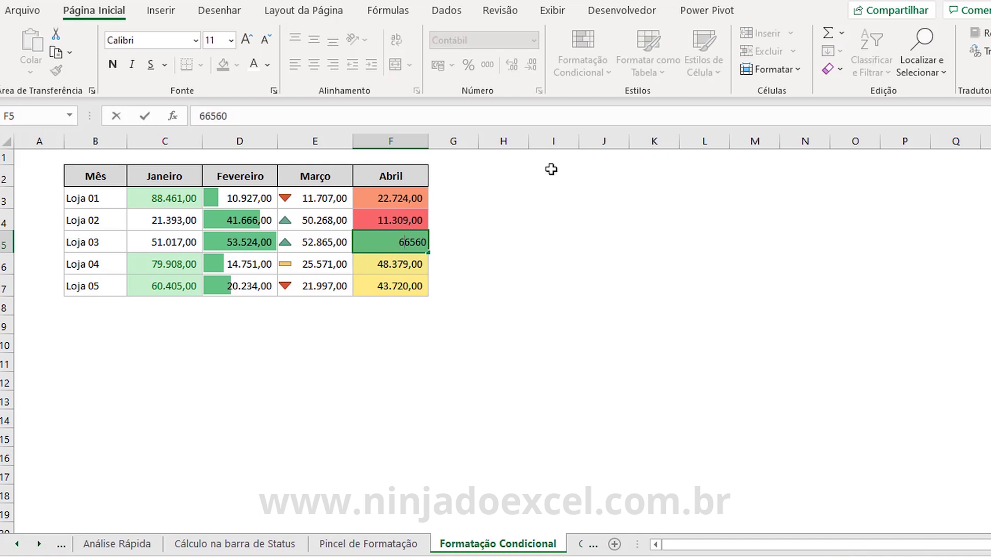
pyautogui.press('Return')
# Settle Loja 03's April value at 52.560,00 and move to the Classificar e Filtrar sheet
pyautogui.click(401, 244)
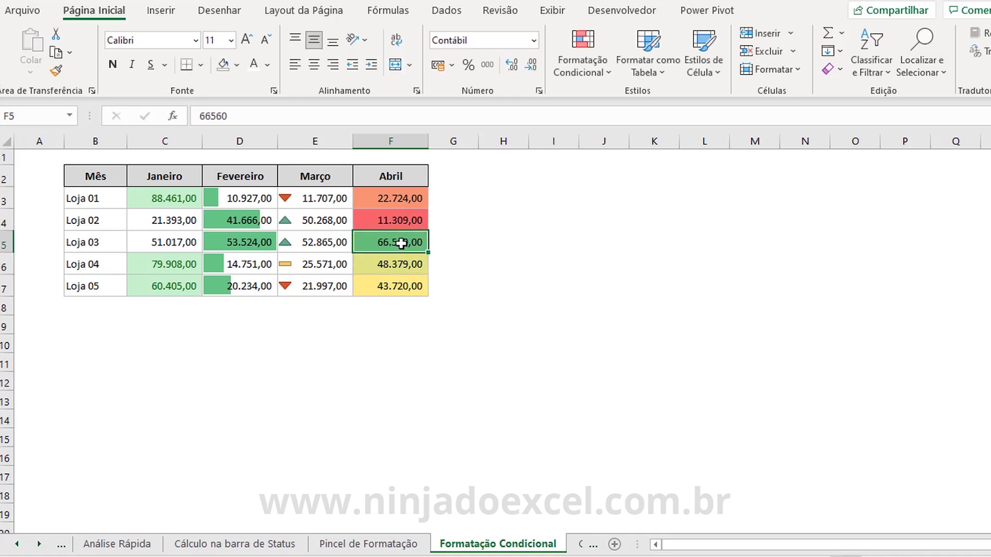
pyautogui.click(401, 265)
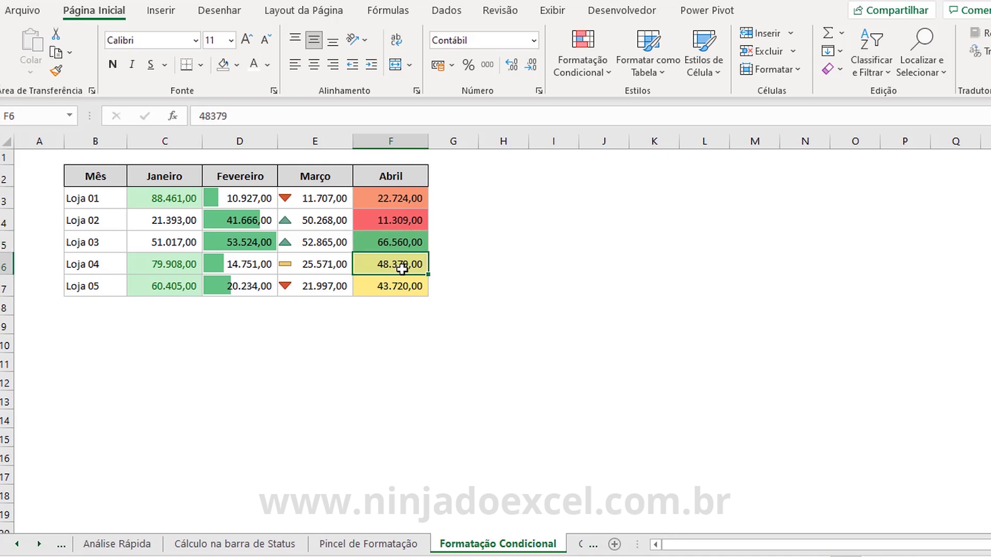
pyautogui.doubleClick(384, 241)
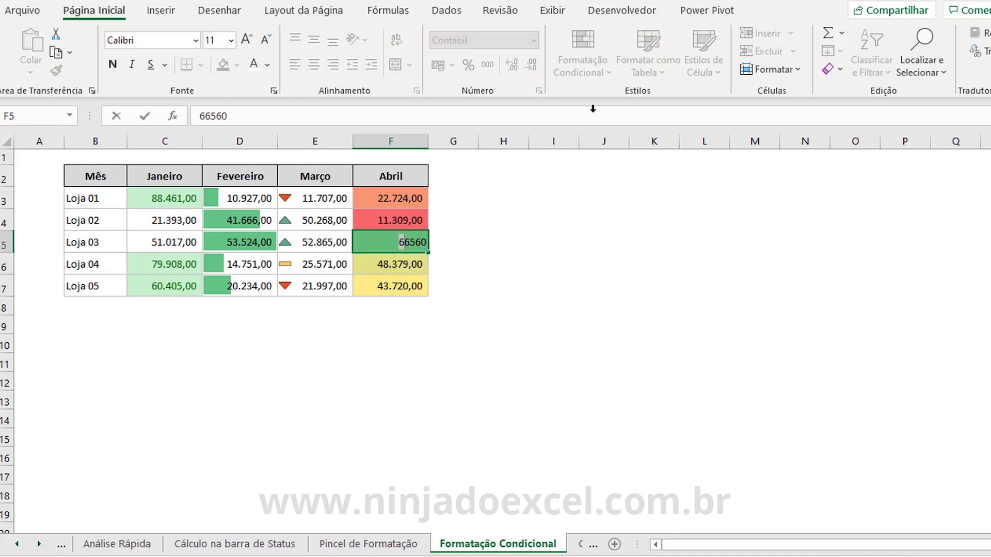
pyautogui.write('5')
pyautogui.press('Return')
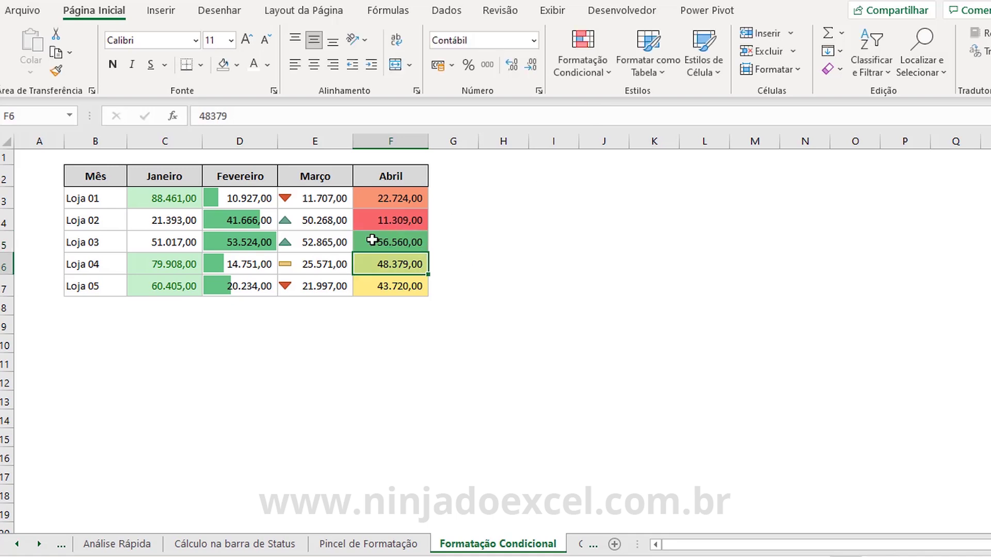
pyautogui.doubleClick(372, 240)
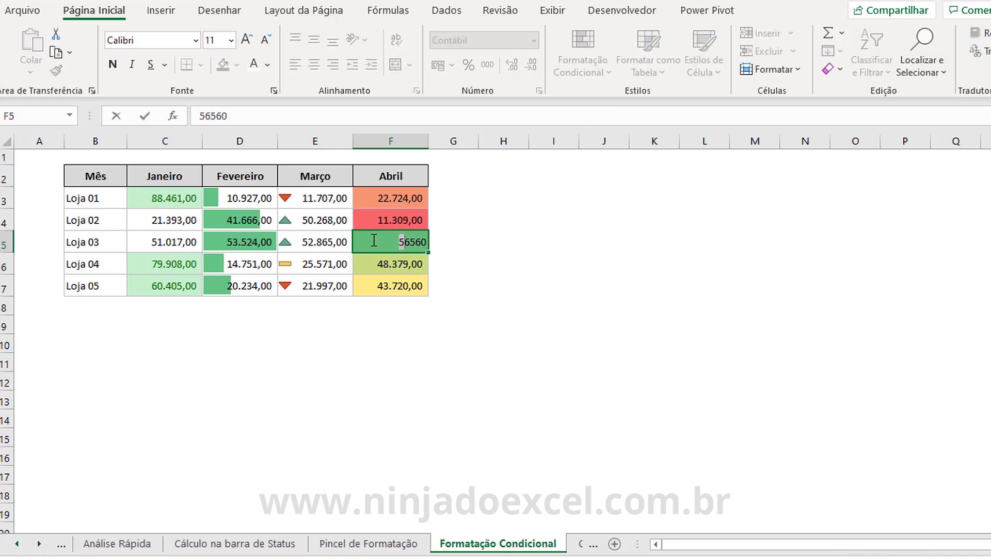
pyautogui.write('2')
pyautogui.press('Return')
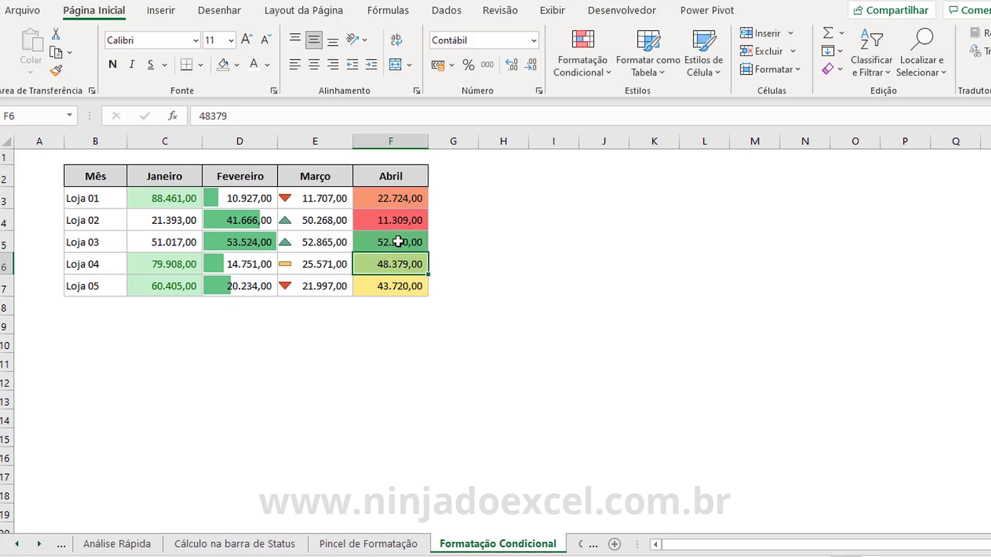
pyautogui.click(394, 172)
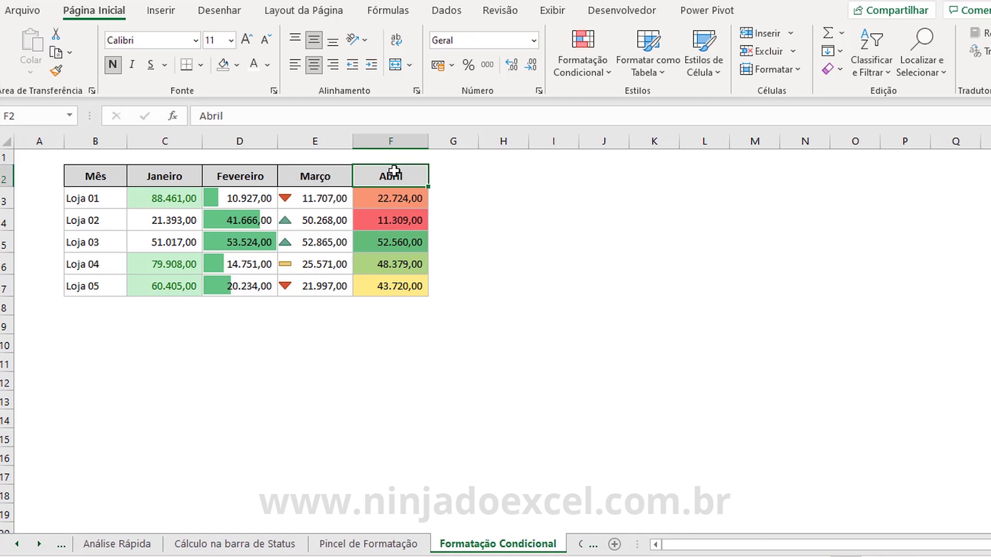
pyautogui.hotkey('ctrl', 'pagedown')
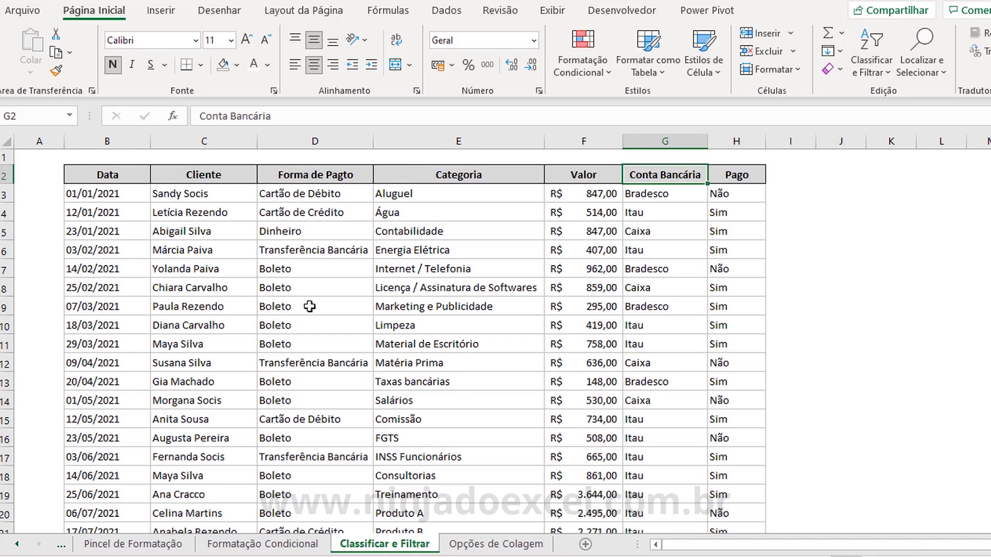
# Add filter dropdowns to the payments table headers B2:H2
pyautogui.click(107, 177)
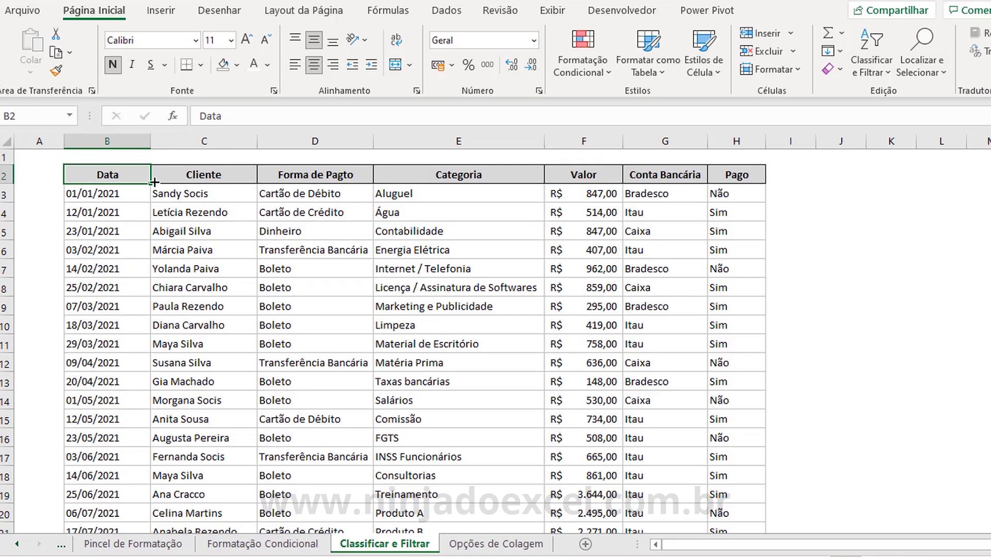
pyautogui.hotkey('ctrl', 'shift', 'Right')
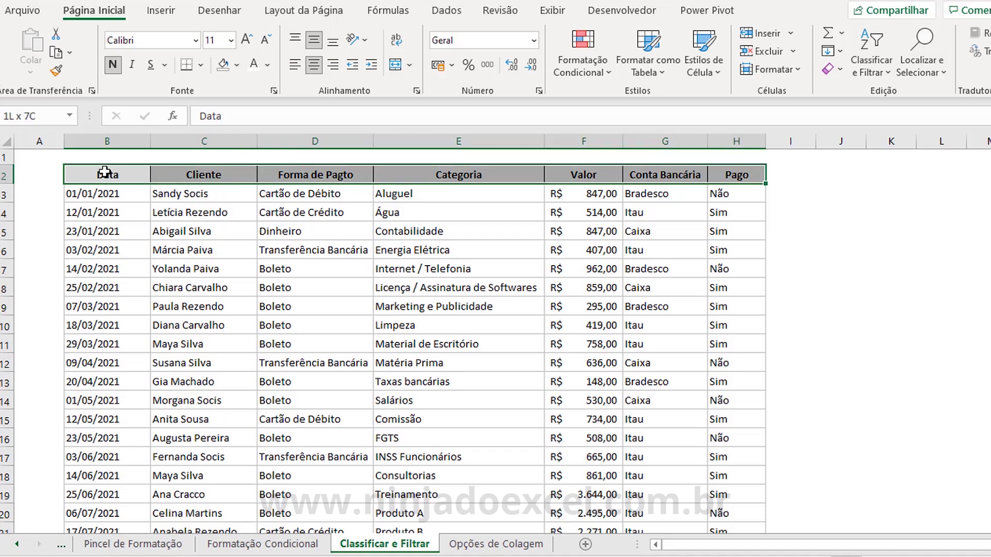
pyautogui.click(128, 176)
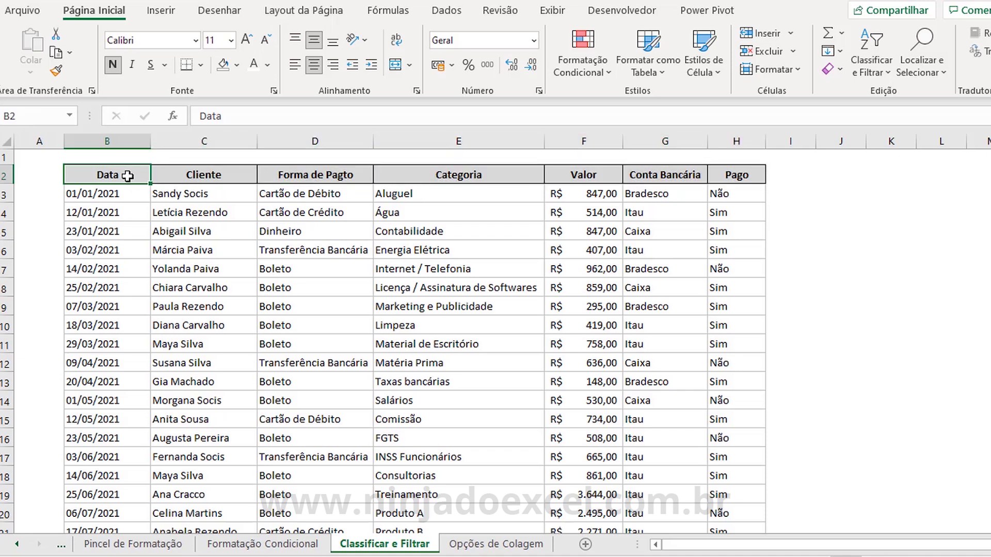
pyautogui.click(445, 11)
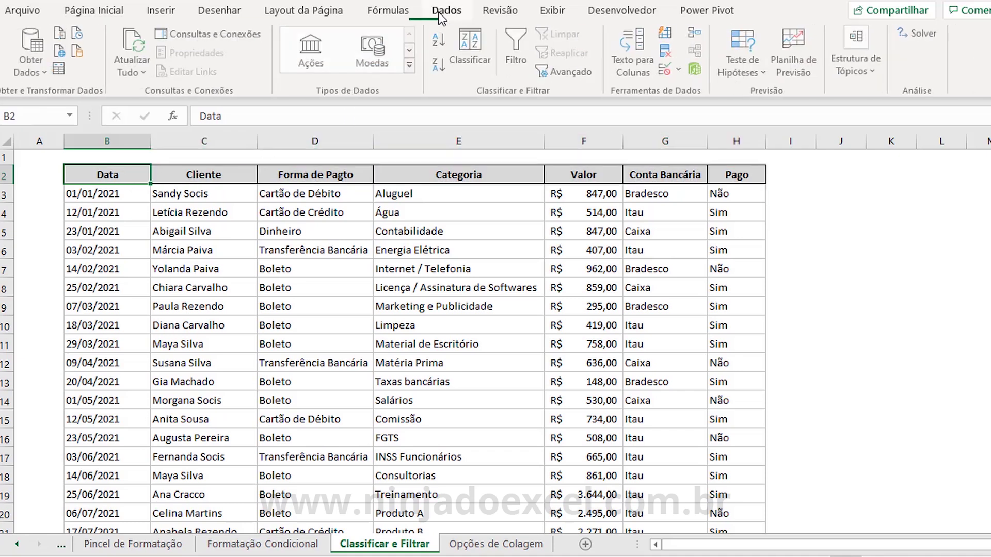
pyautogui.click(519, 47)
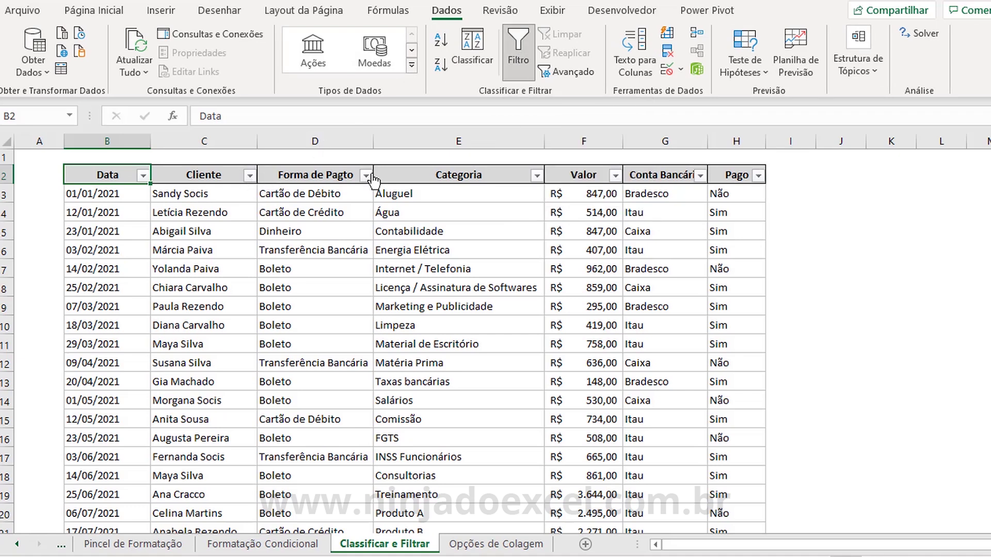
pyautogui.click(537, 188)
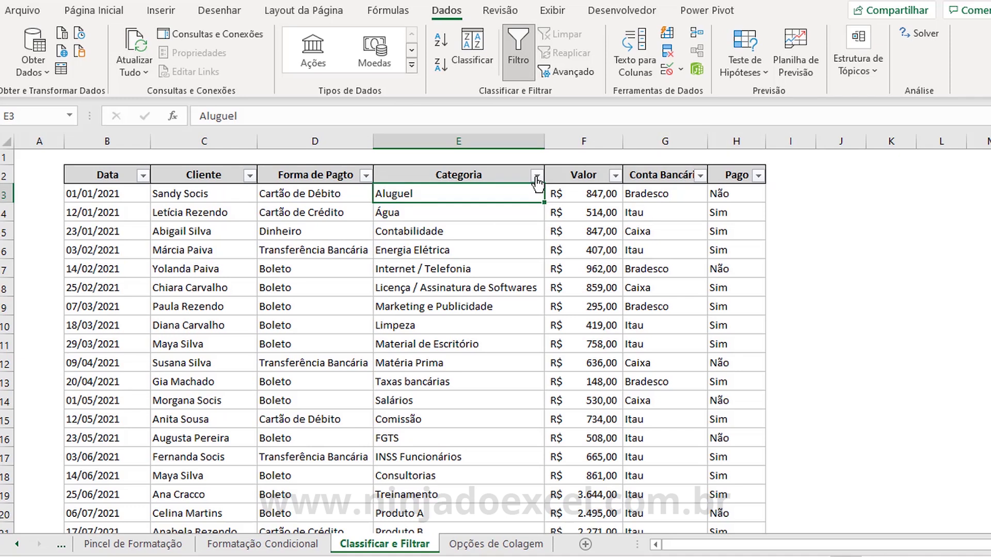
pyautogui.click(537, 176)
pyautogui.click(537, 177)
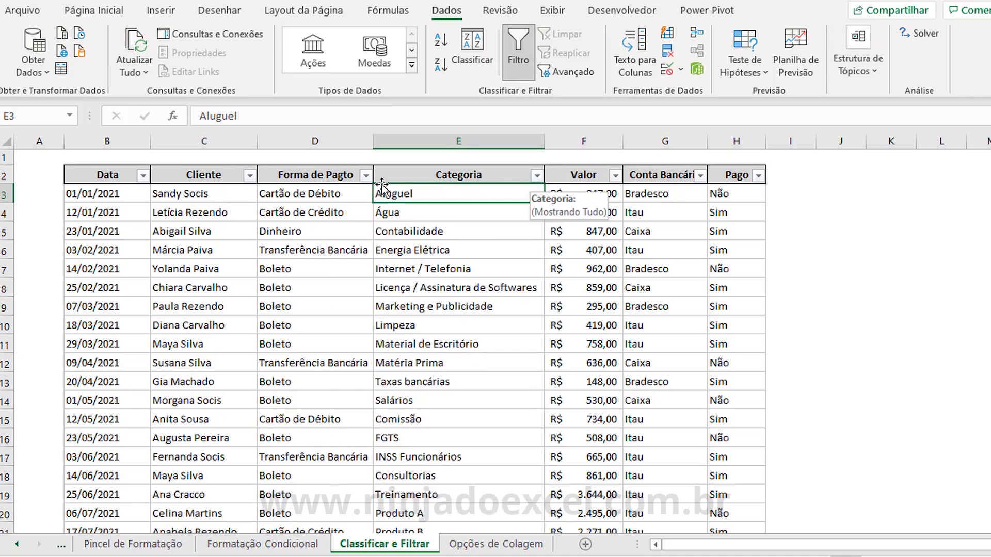
pyautogui.click(97, 11)
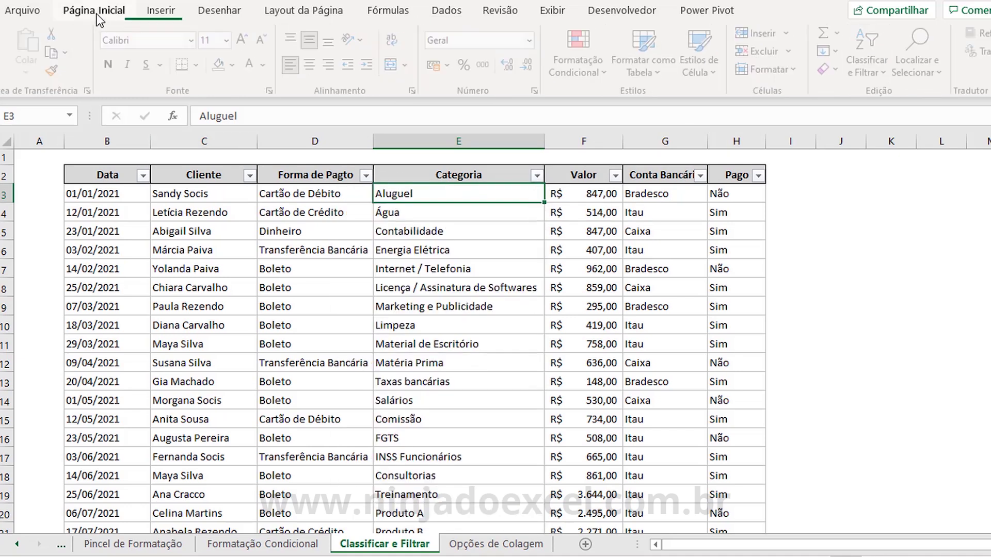
# Filter the Conta Bancária column to show only Bradesco rows
pyautogui.click(353, 176)
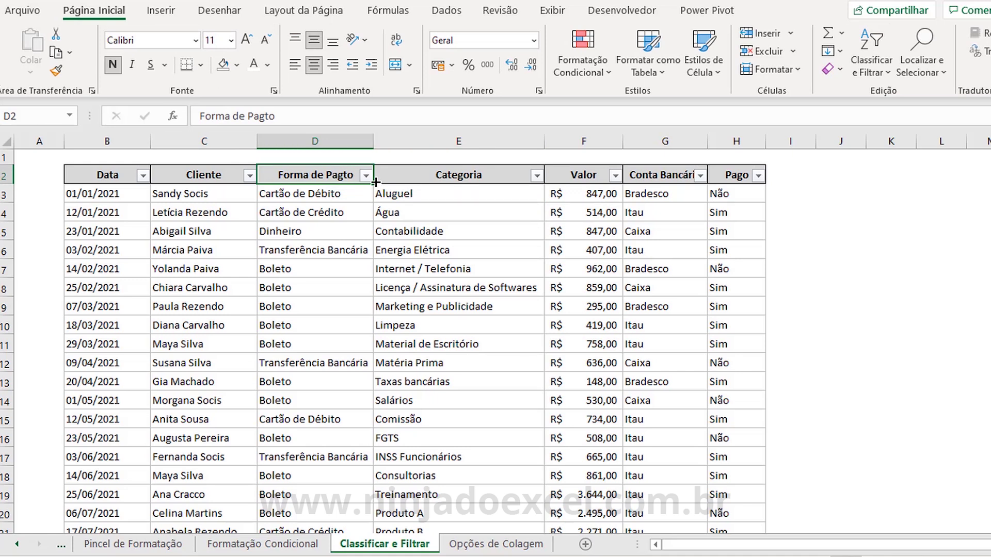
pyautogui.click(366, 175)
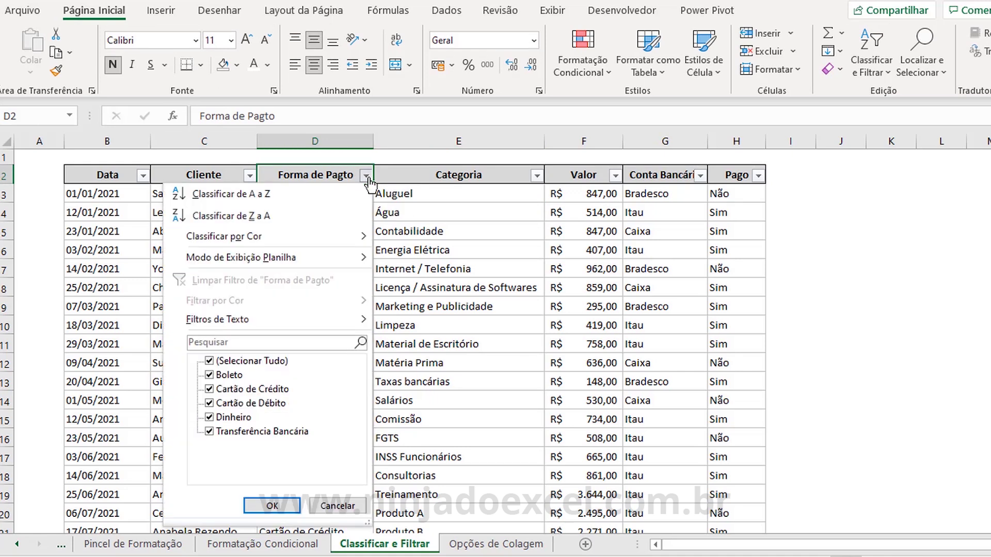
pyautogui.click(700, 176)
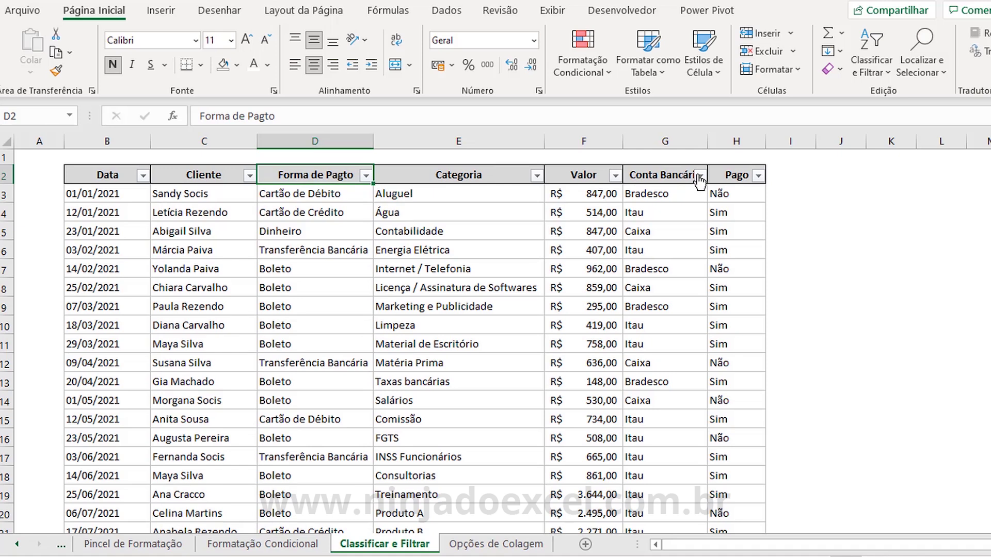
pyautogui.click(700, 176)
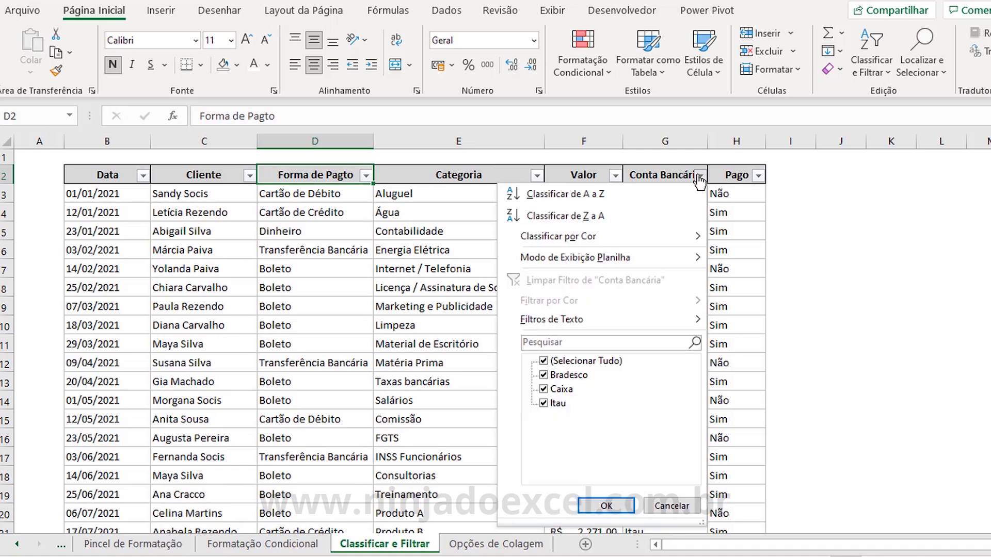
pyautogui.click(543, 362)
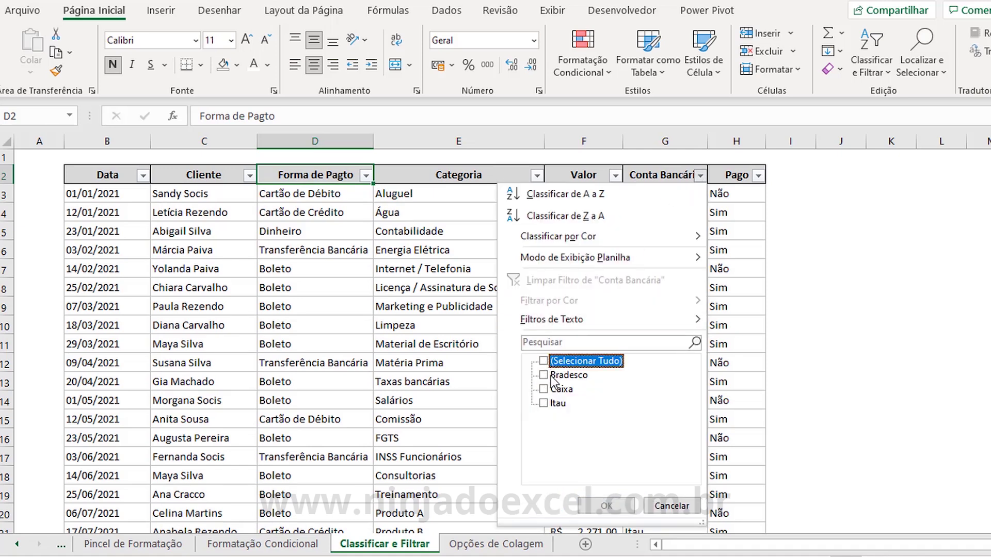
pyautogui.click(546, 376)
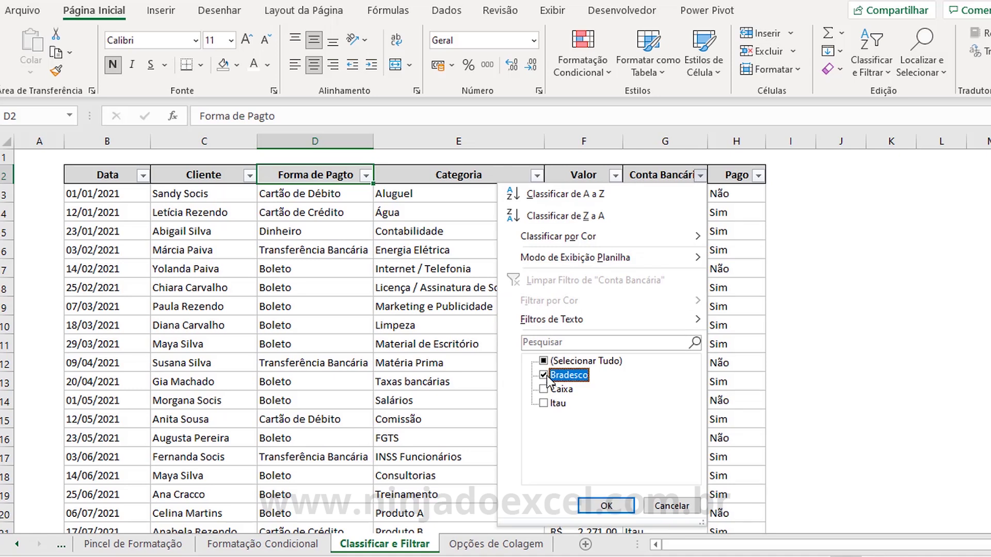
pyautogui.click(606, 506)
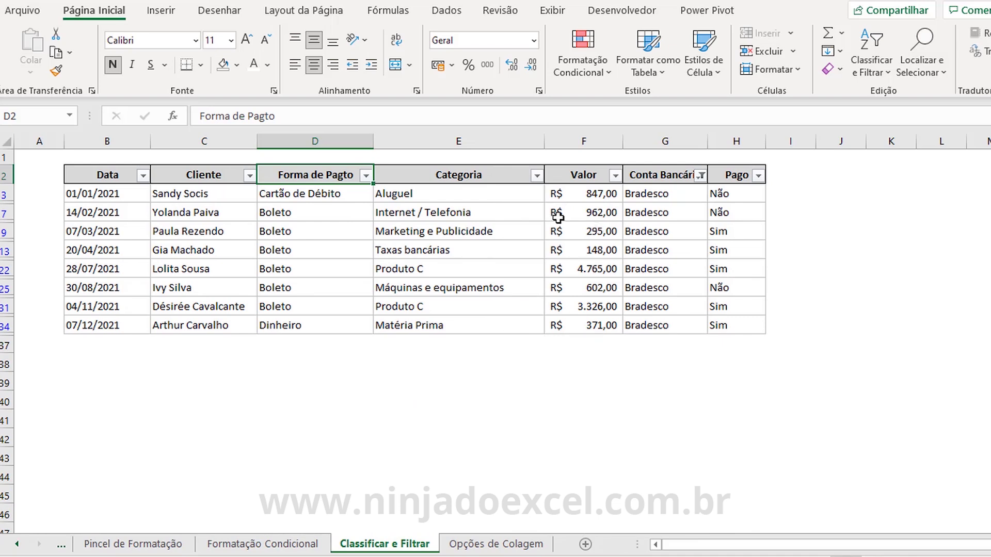
# Add Itau to the Conta Bancária filter, then untick Bradesco
pyautogui.click(668, 178)
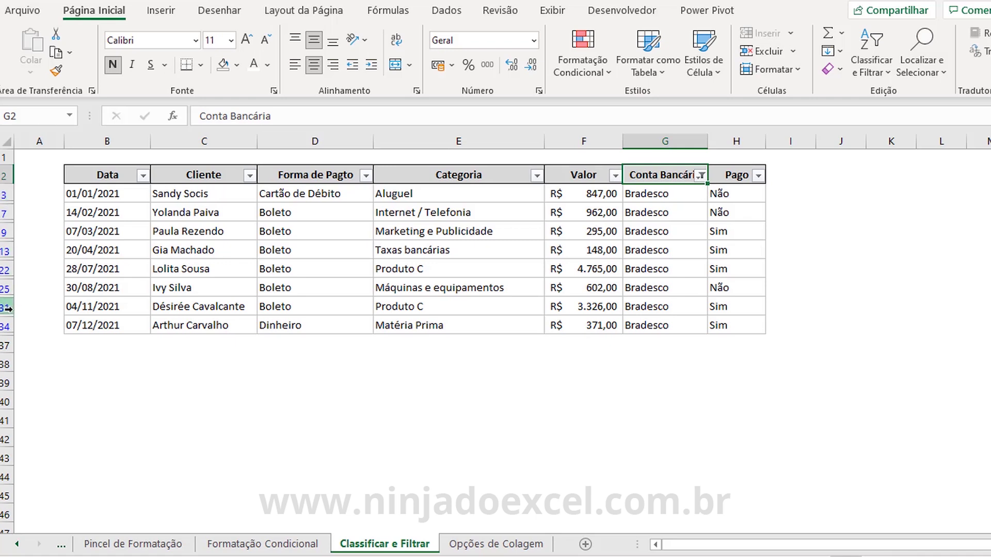
pyautogui.moveTo(701, 175)
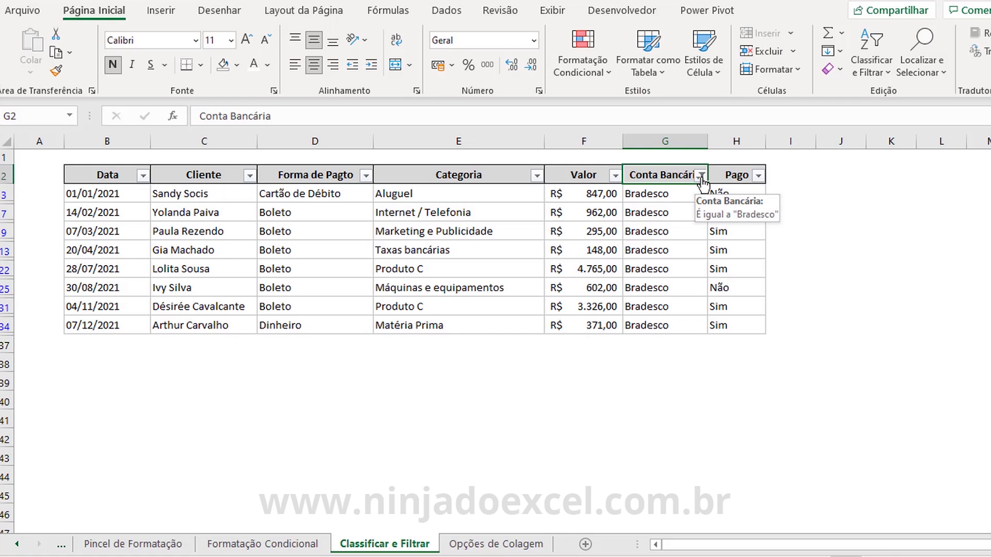
pyautogui.click(702, 176)
pyautogui.click(553, 403)
pyautogui.click(593, 506)
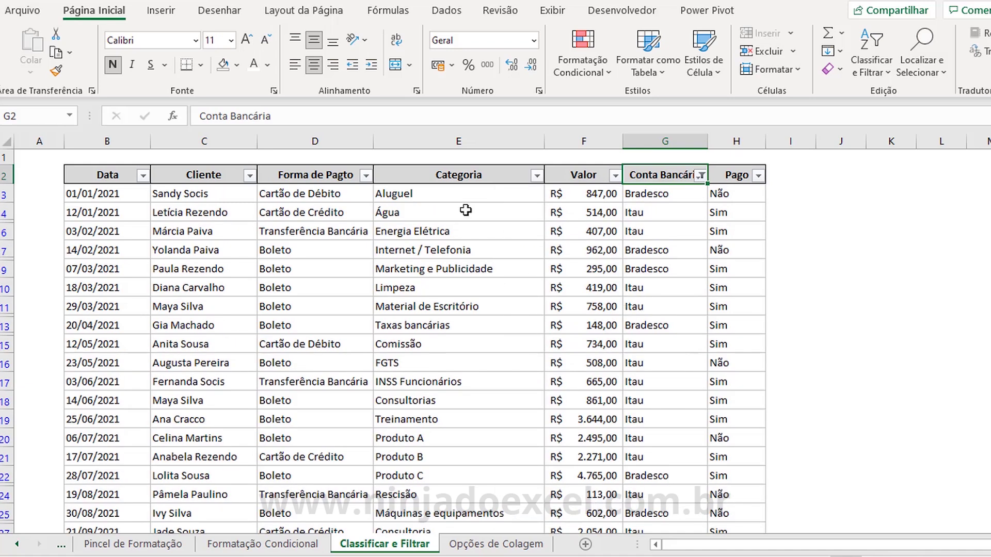
pyautogui.click(702, 176)
pyautogui.click(570, 377)
pyautogui.click(570, 377)
pyautogui.click(606, 506)
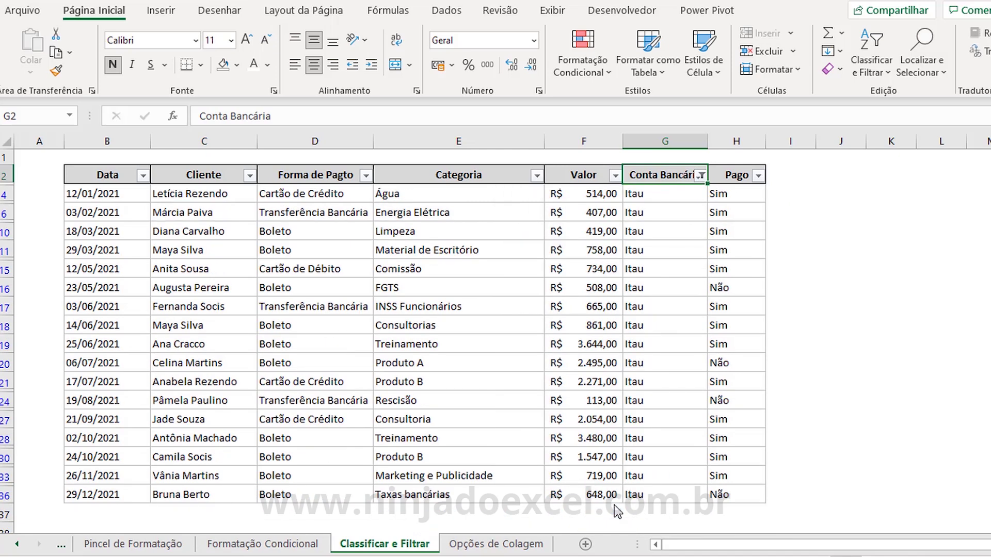
# Filter the Forma de Pagto column to show only Boleto payments
pyautogui.click(366, 176)
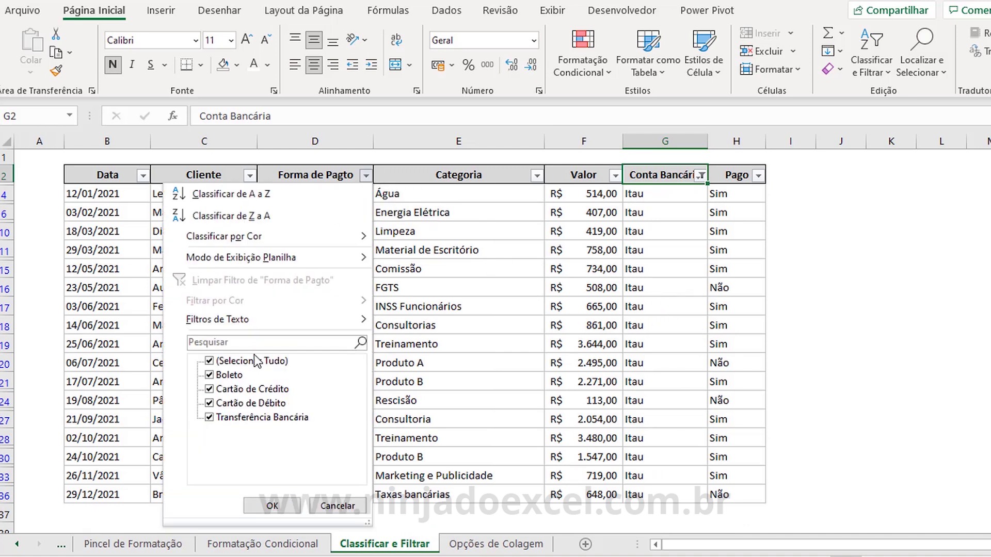
pyautogui.click(222, 361)
pyautogui.click(223, 375)
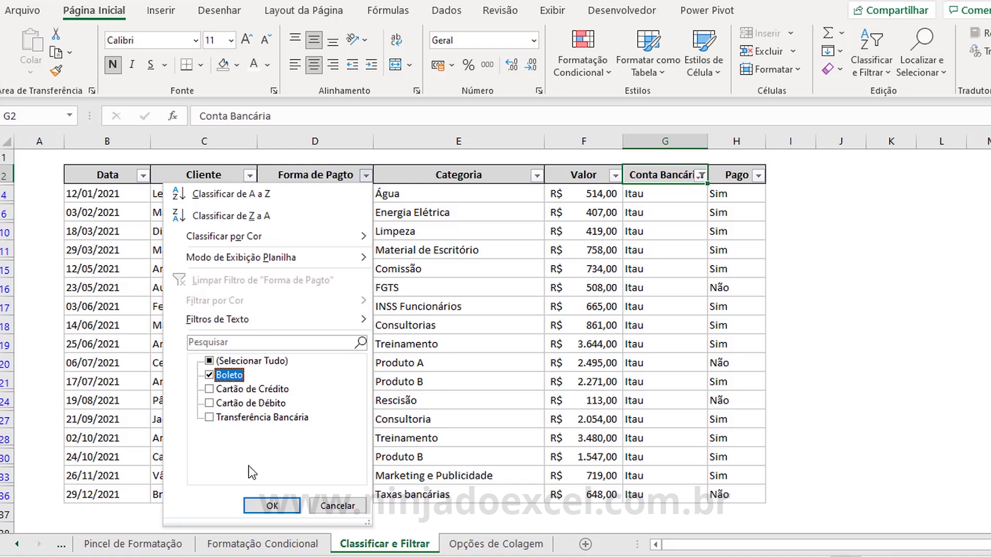
pyautogui.click(272, 506)
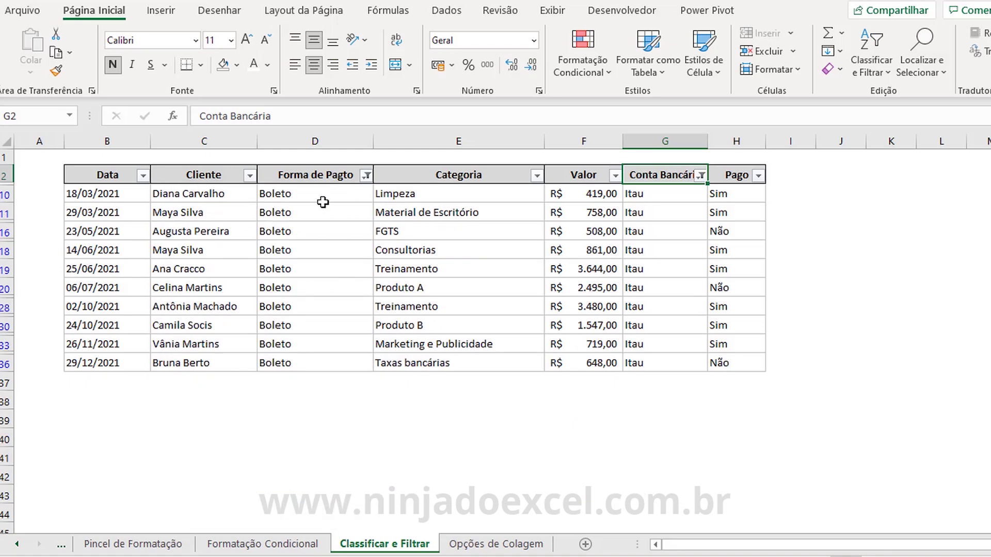
# Filter the Pago column to Não only by unticking Sim
pyautogui.click(758, 176)
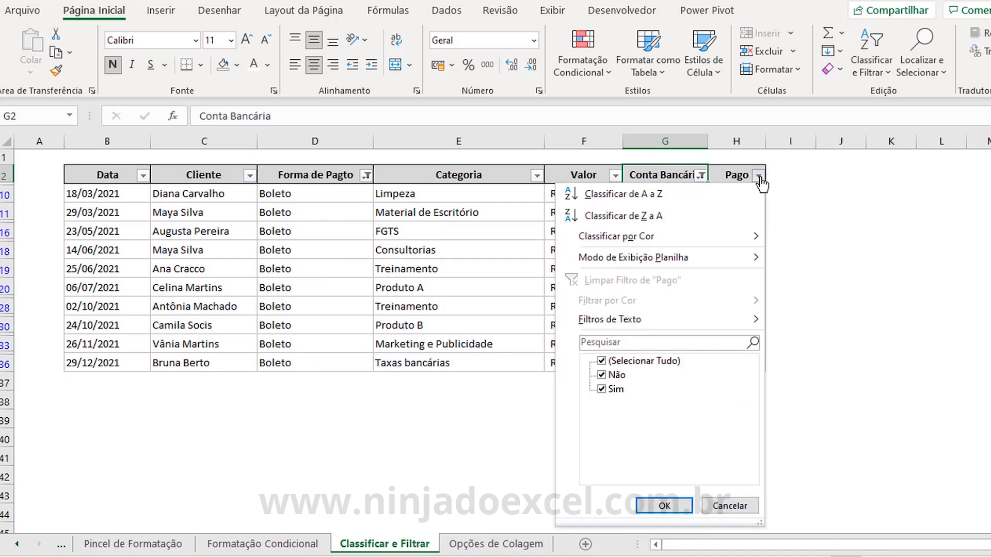
pyautogui.click(614, 390)
pyautogui.click(659, 506)
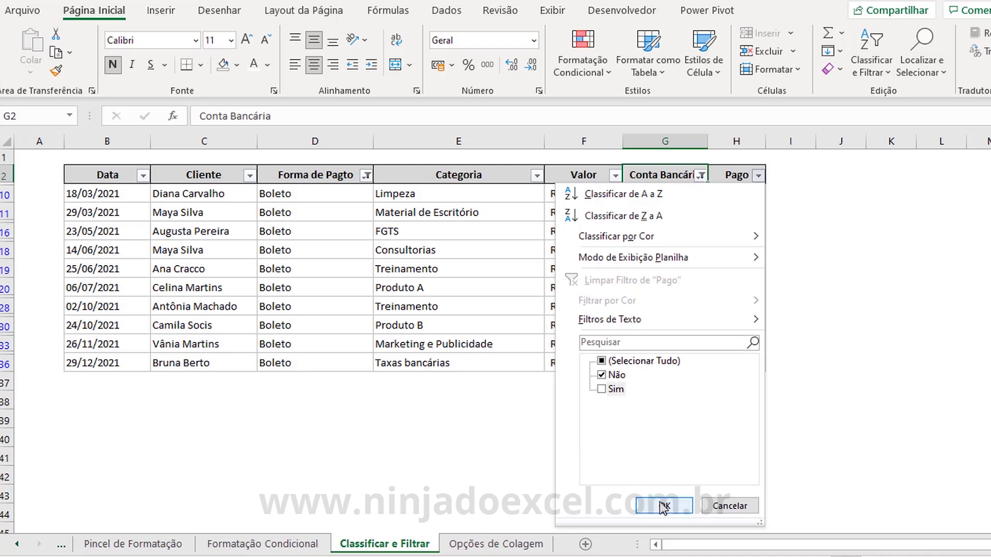
pyautogui.click(664, 506)
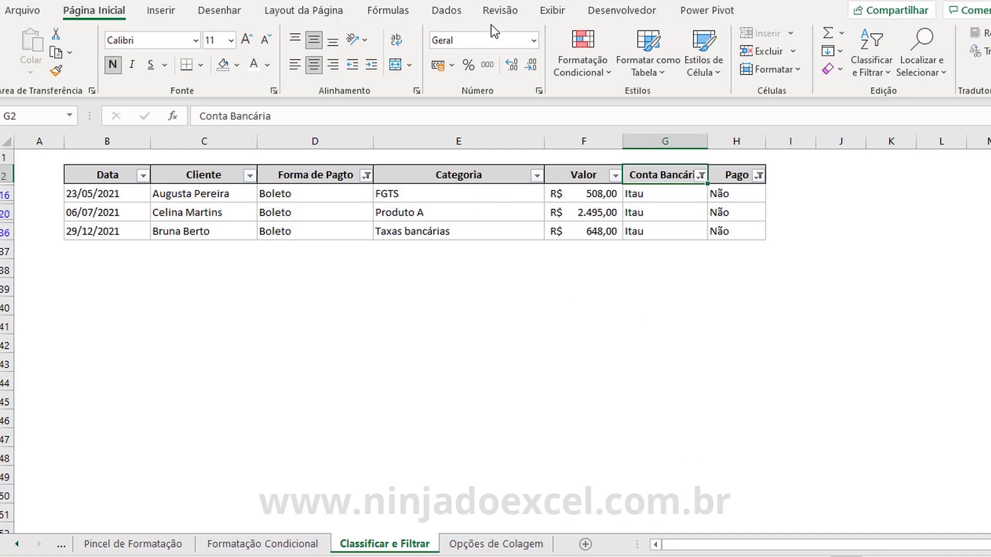
# Clear all filters on the payments table with Dados > Filtro
pyautogui.click(446, 11)
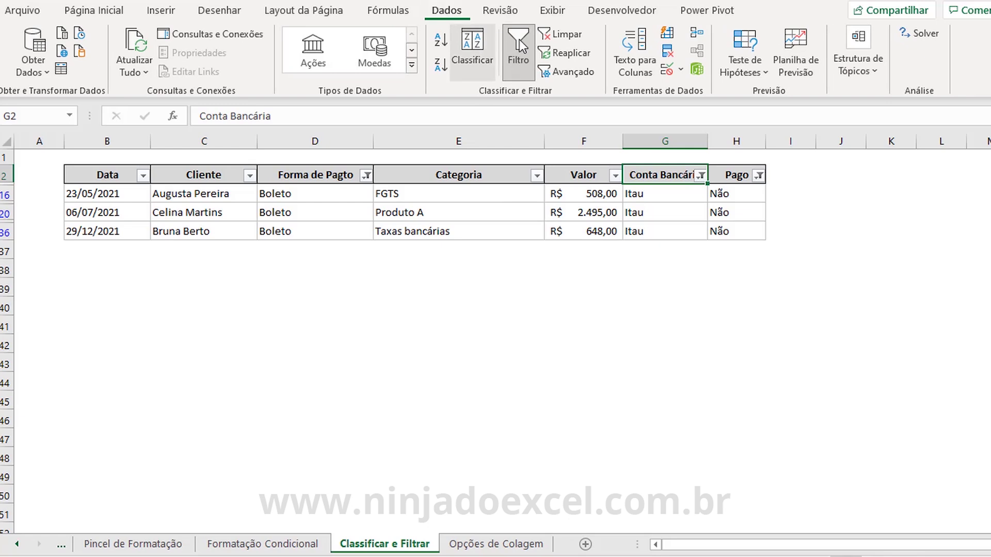
pyautogui.click(561, 35)
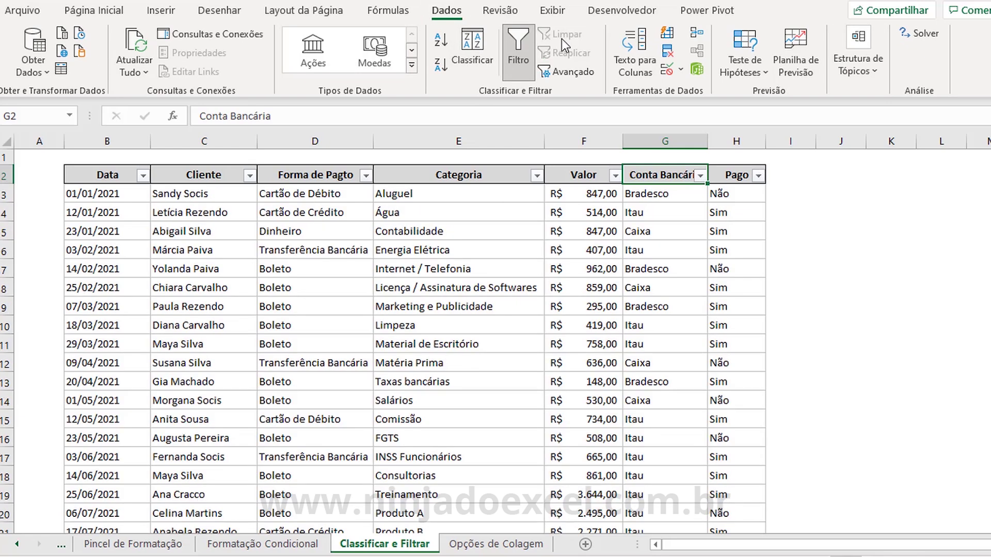
pyautogui.click(94, 10)
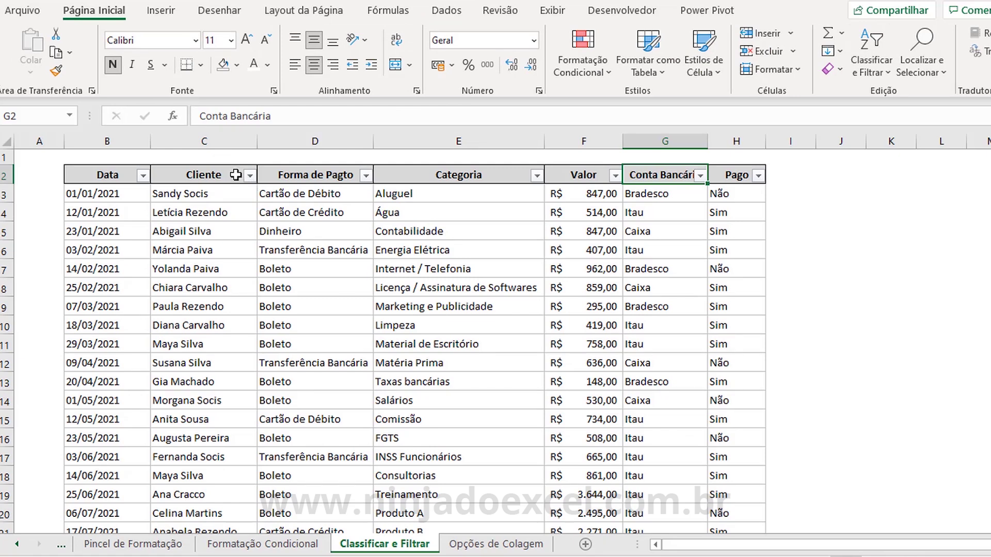
# Sort the Cliente column with Classificar de A a Z
pyautogui.click(211, 175)
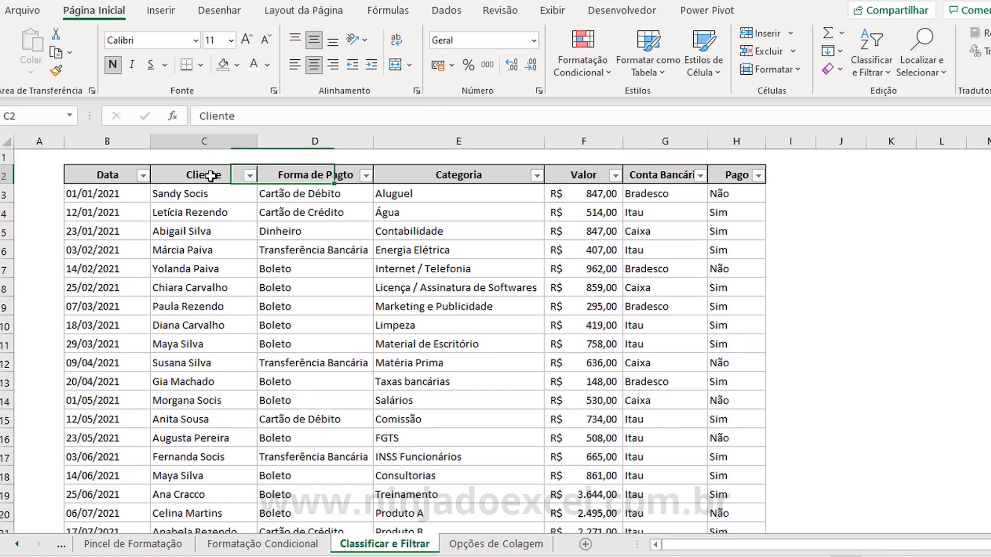
pyautogui.click(192, 201)
pyautogui.click(190, 283)
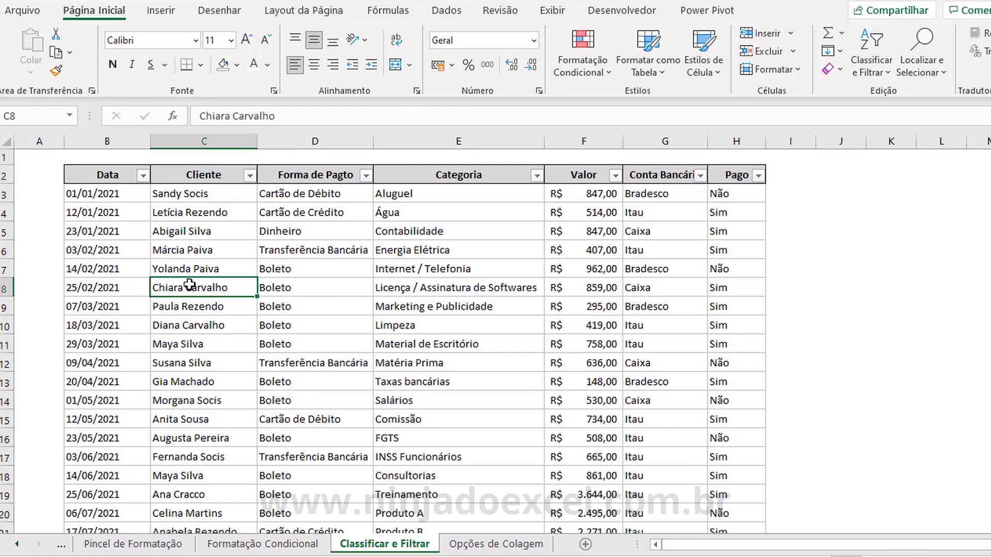
pyautogui.click(249, 178)
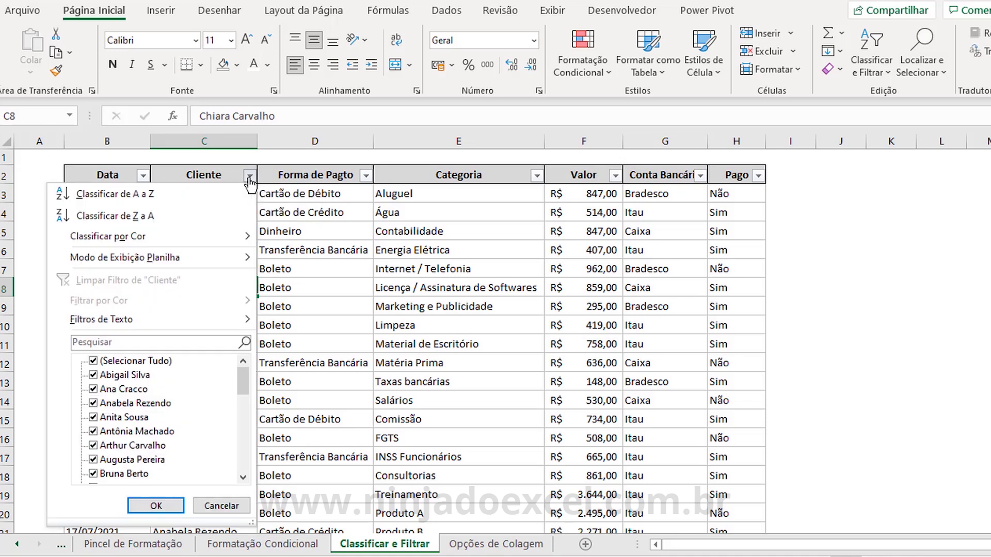
pyautogui.click(132, 199)
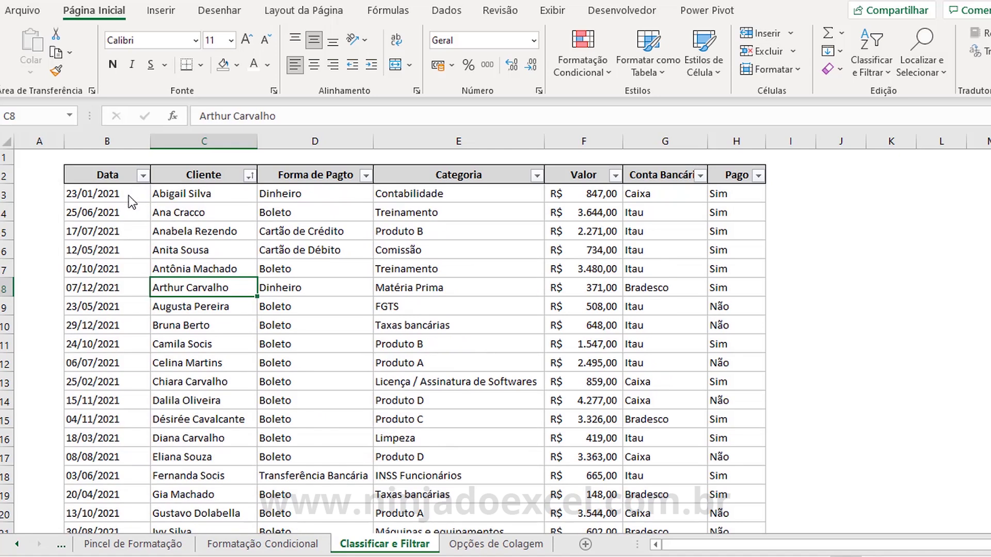
# Check the sorted Cliente column from the first to the last client
pyautogui.click(175, 196)
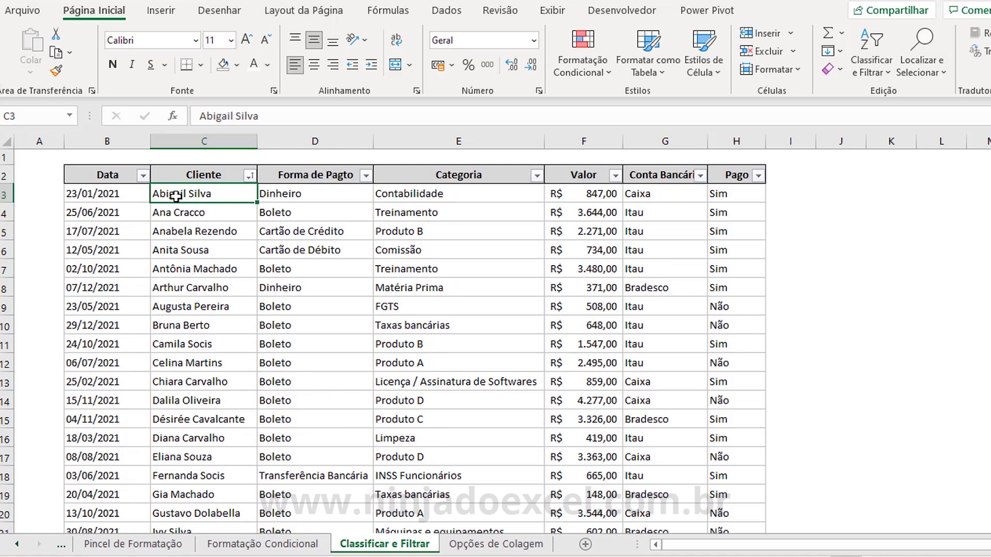
pyautogui.hotkey('ctrl', 'Down')
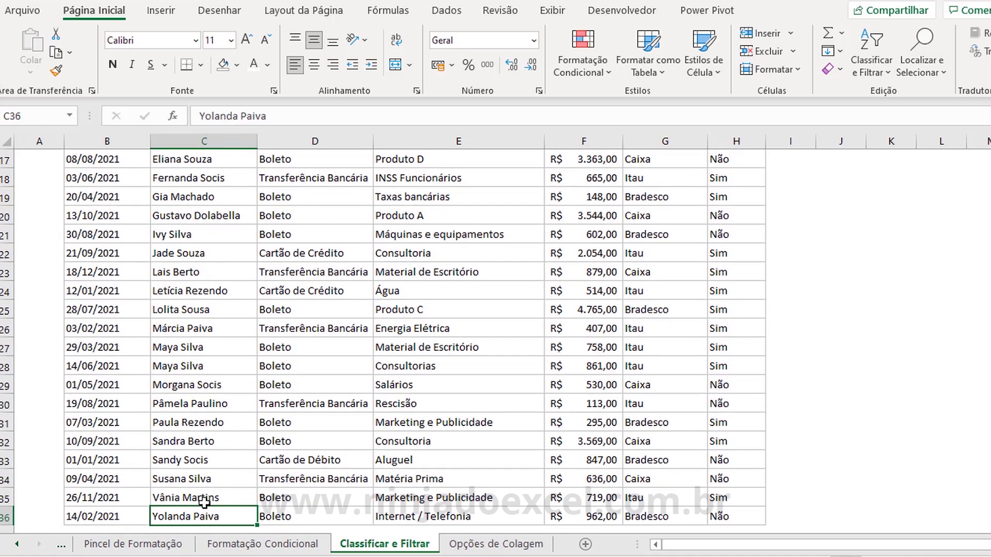
pyautogui.hotkey('ctrl', 'Up')
pyautogui.press('Up')
pyautogui.press('Down')
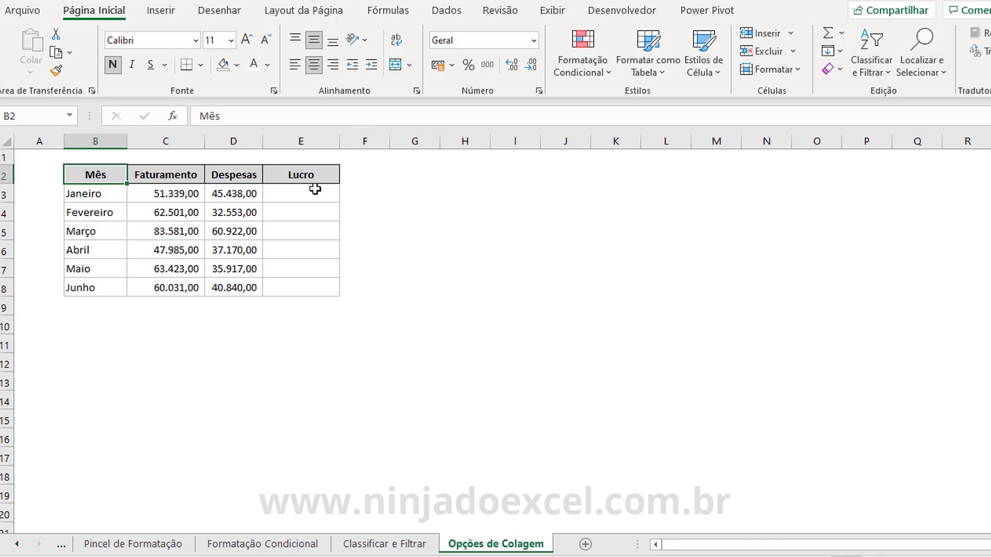
# Enter =C3-D3 in E3 and fill it down to E8 for Janeiro–Junho
pyautogui.click(307, 193)
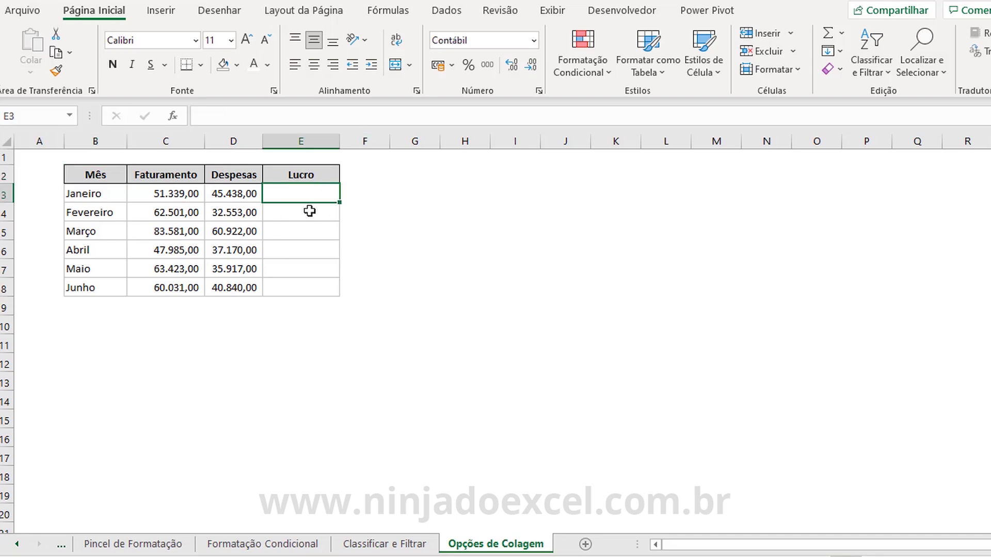
pyautogui.write('=')
pyautogui.click(182, 198)
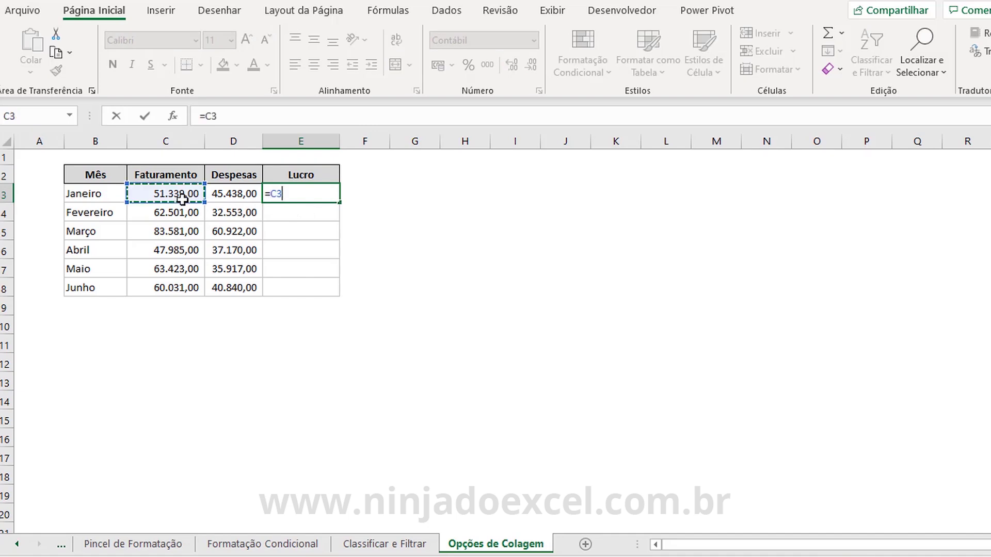
pyautogui.write('-')
pyautogui.click(248, 193)
pyautogui.press('Return')
pyautogui.press('Up')
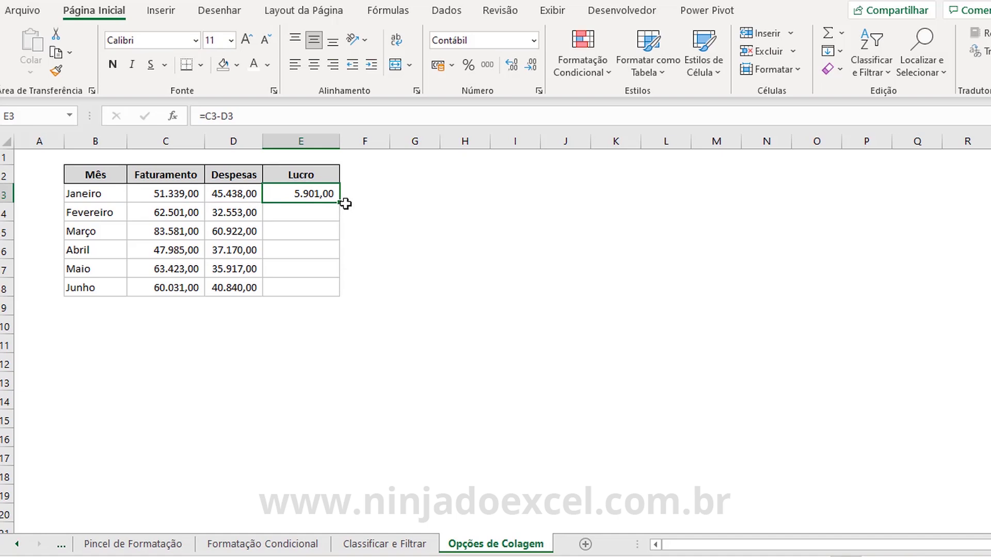
pyautogui.moveTo(342, 226); pyautogui.dragTo(340, 294)
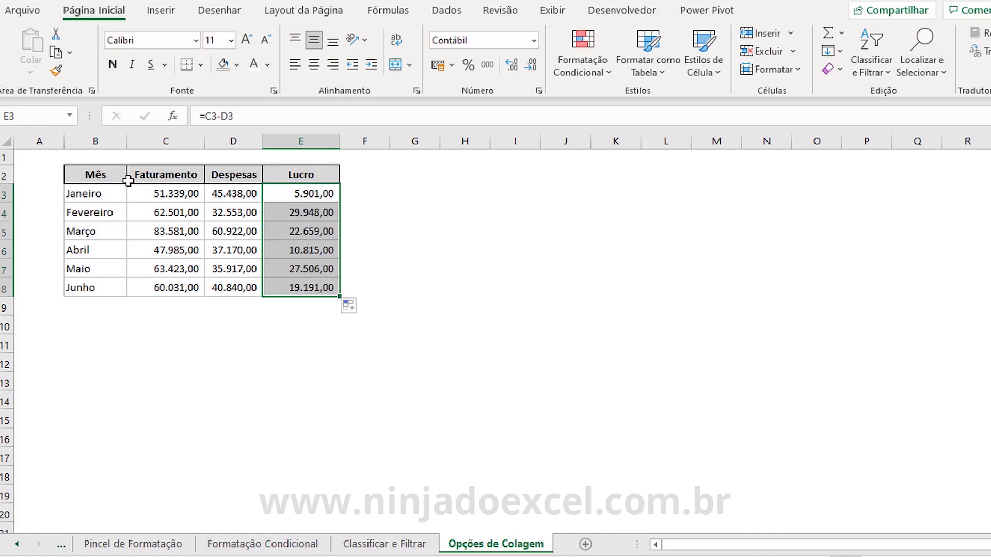
# Select the profit table B2:E8 and copy it
pyautogui.click(110, 172)
pyautogui.hotkey('ctrl', 'shift', 'Right')
pyautogui.hotkey('ctrl', 'shift', 'Down')
pyautogui.hotkey('ctrl', 'c')
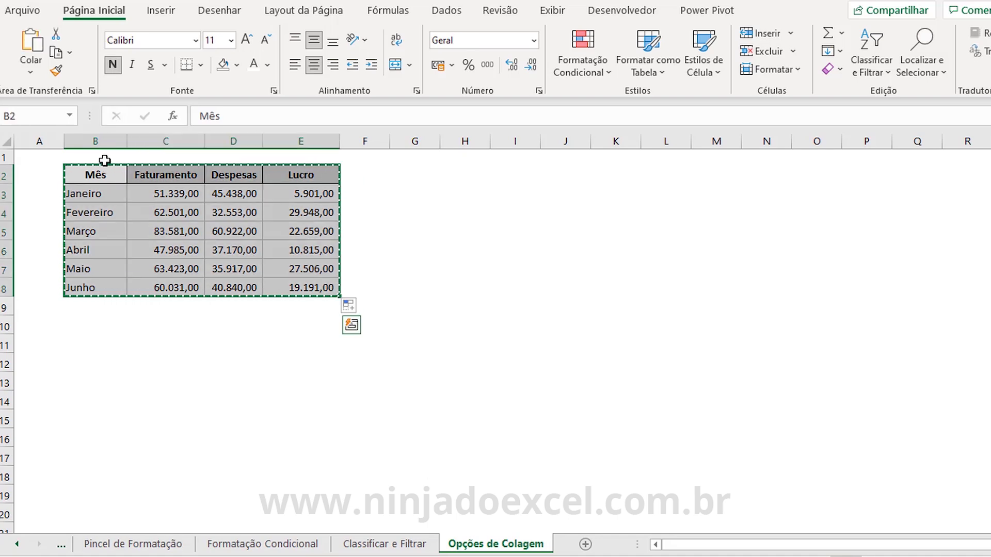
pyautogui.click(32, 75)
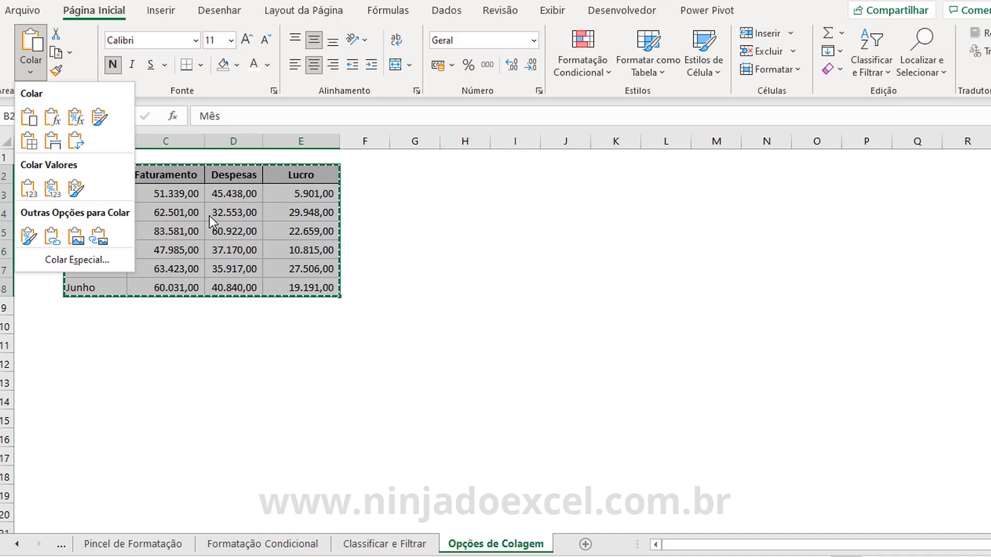
pyautogui.press('Return')
pyautogui.press('Escape')
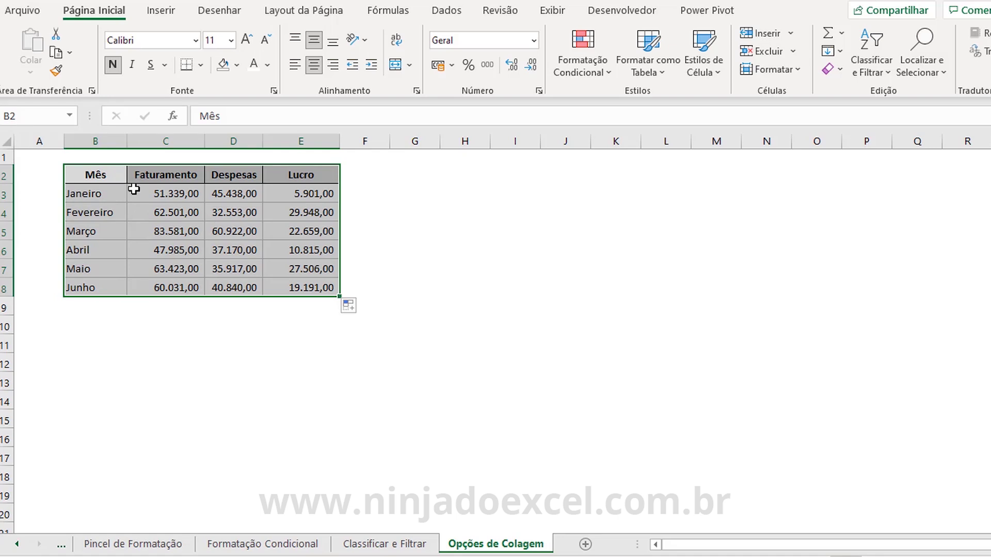
pyautogui.click(107, 178)
pyautogui.hotkey('shift', 'Right')
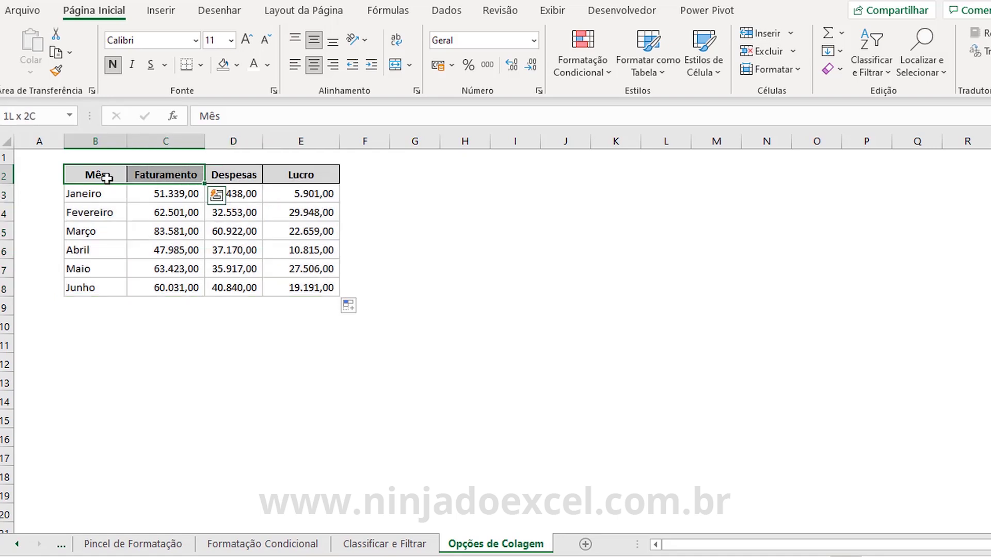
pyautogui.hotkey('ctrl', 'shift', 'Down')
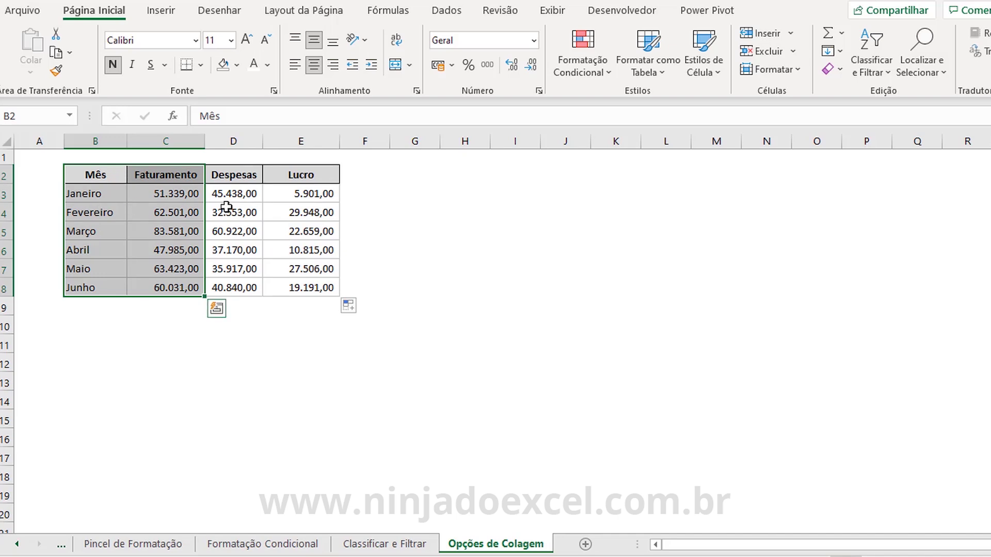
pyautogui.hotkey('ctrl', 'shift', 'Right')
pyautogui.hotkey('ctrl', 'c')
pyautogui.click(103, 339)
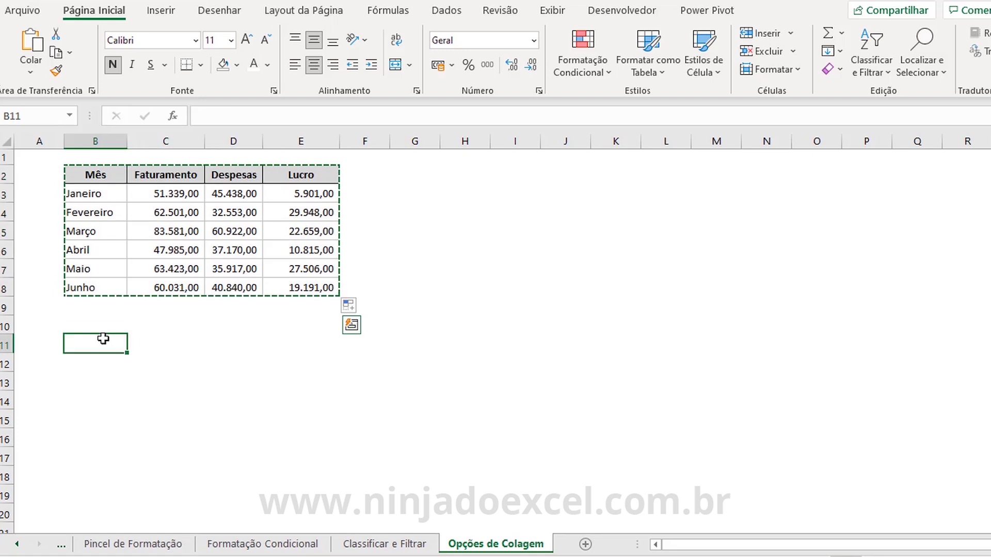
# Paste the table with Colar > Transpor at B11, then AutoFit columns B through H
pyautogui.click(31, 74)
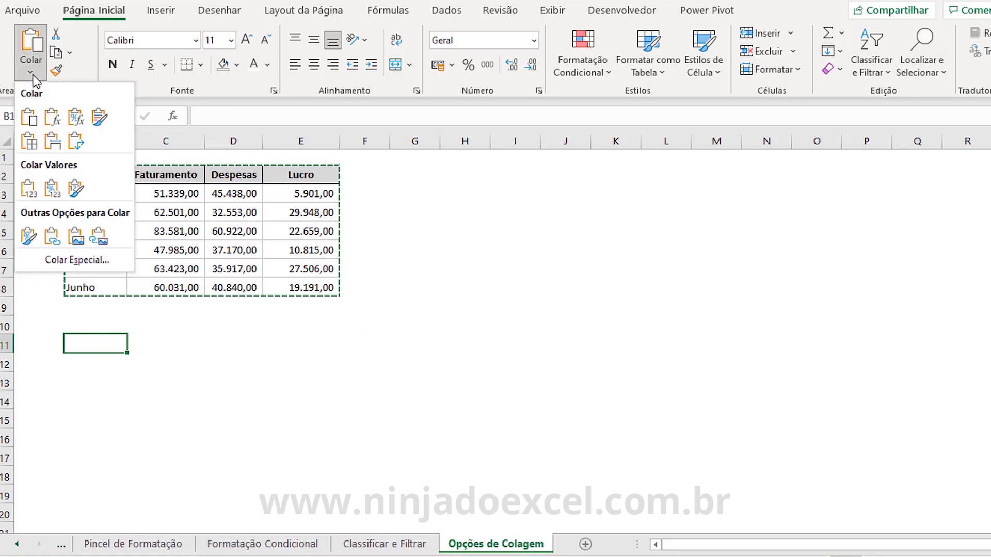
pyautogui.click(76, 150)
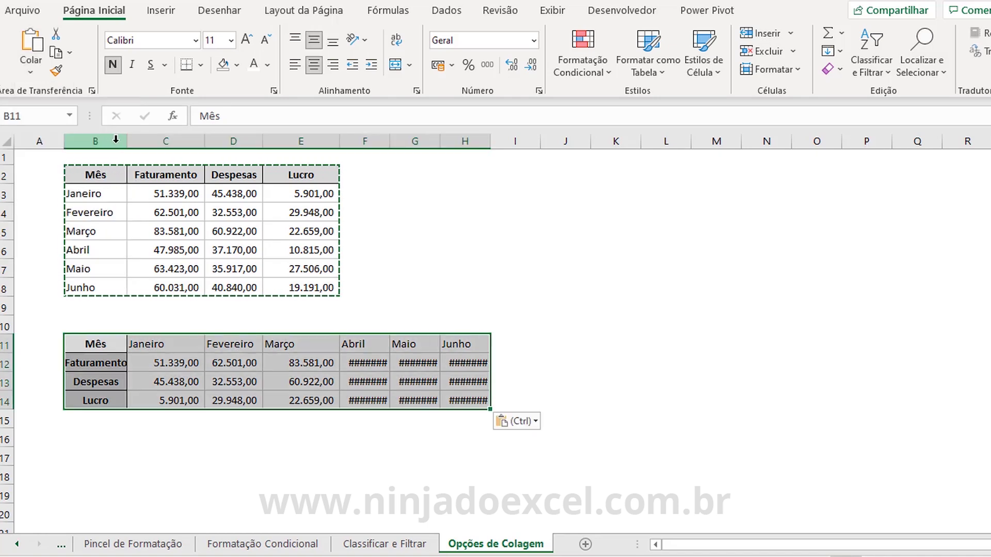
pyautogui.click(116, 139)
pyautogui.moveTo(116, 140); pyautogui.dragTo(491, 140)
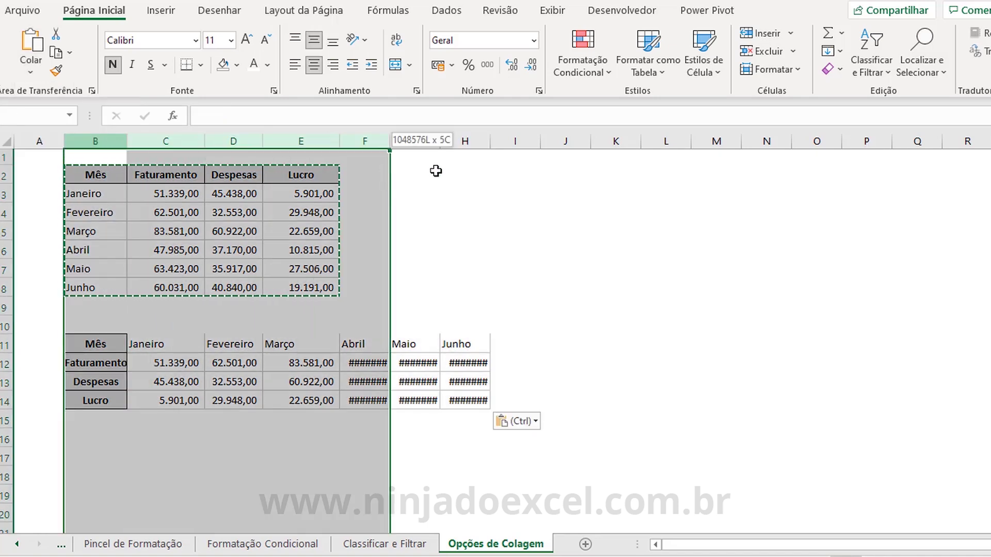
pyautogui.doubleClick(491, 140)
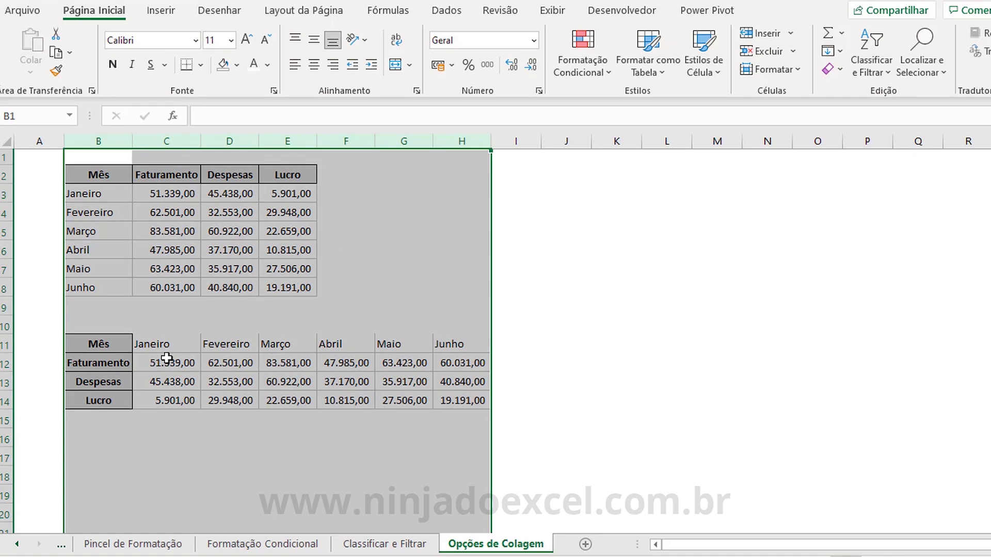
pyautogui.click(166, 358)
pyautogui.click(103, 341)
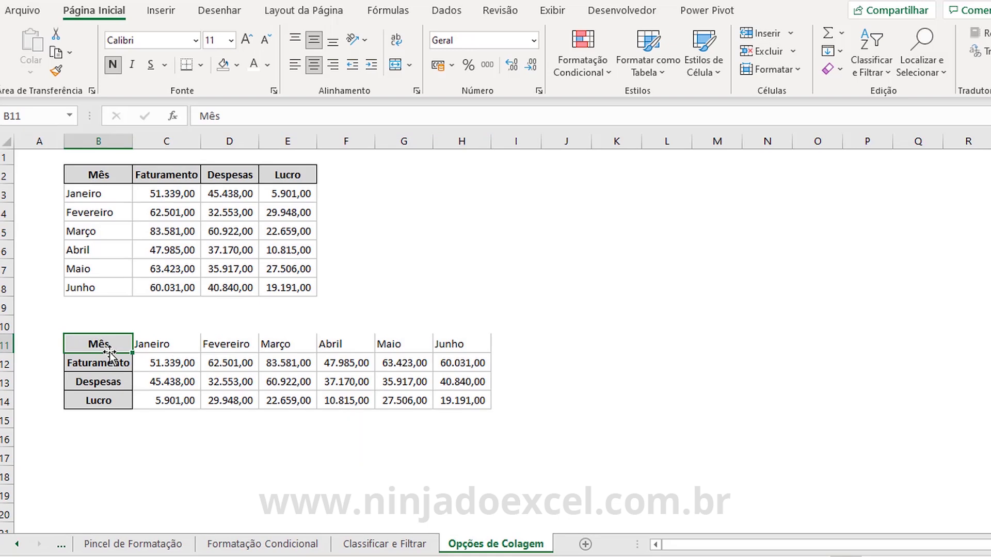
pyautogui.click(119, 179)
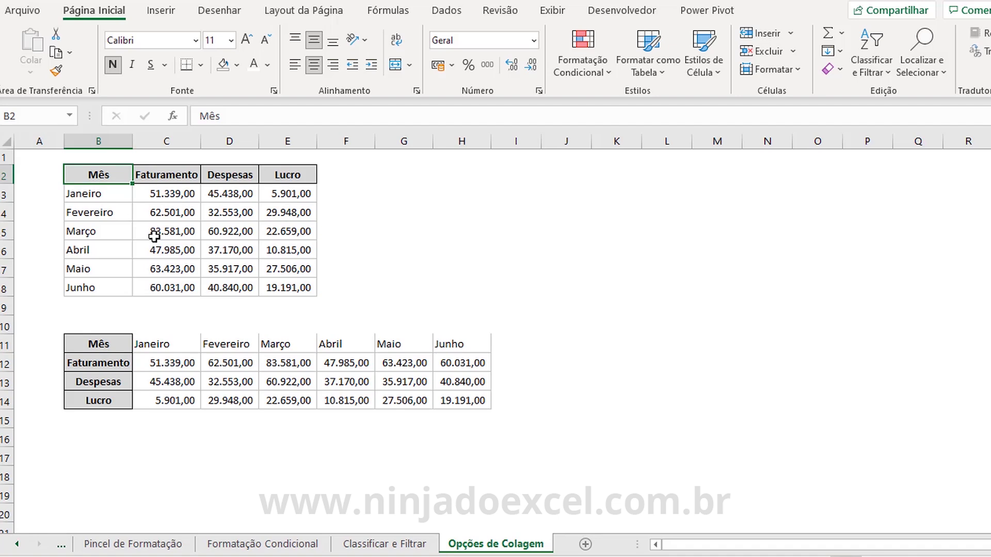
# Copy the table B2:E8, paste it at I2, and AutoFit columns I to L
pyautogui.hotkey('ctrl', 'a')
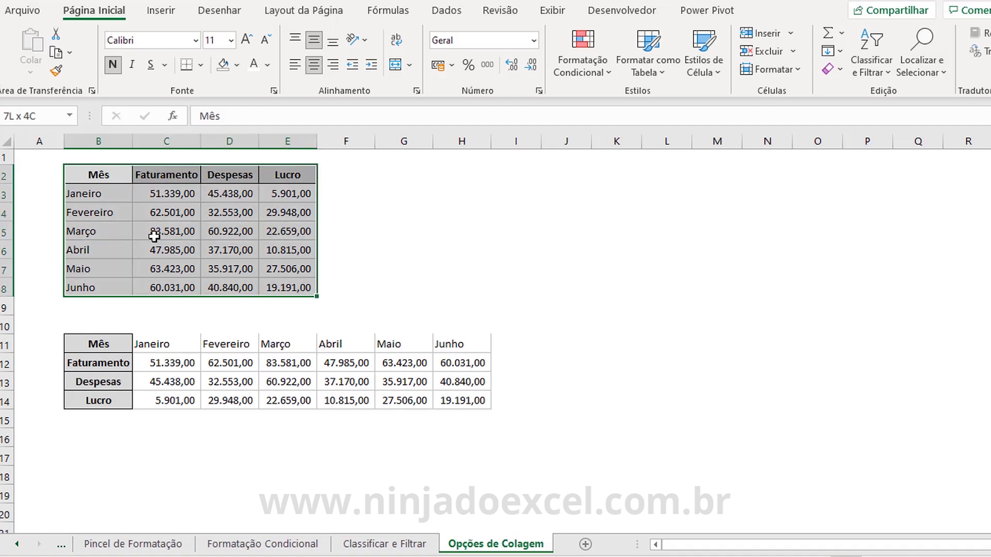
pyautogui.hotkey('ctrl', 'c')
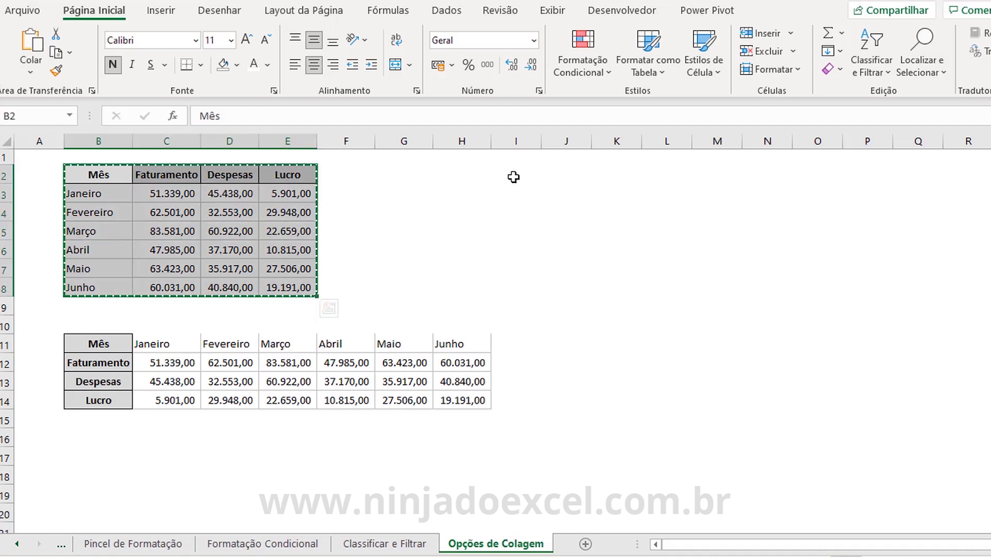
pyautogui.click(511, 175)
pyautogui.click(36, 79)
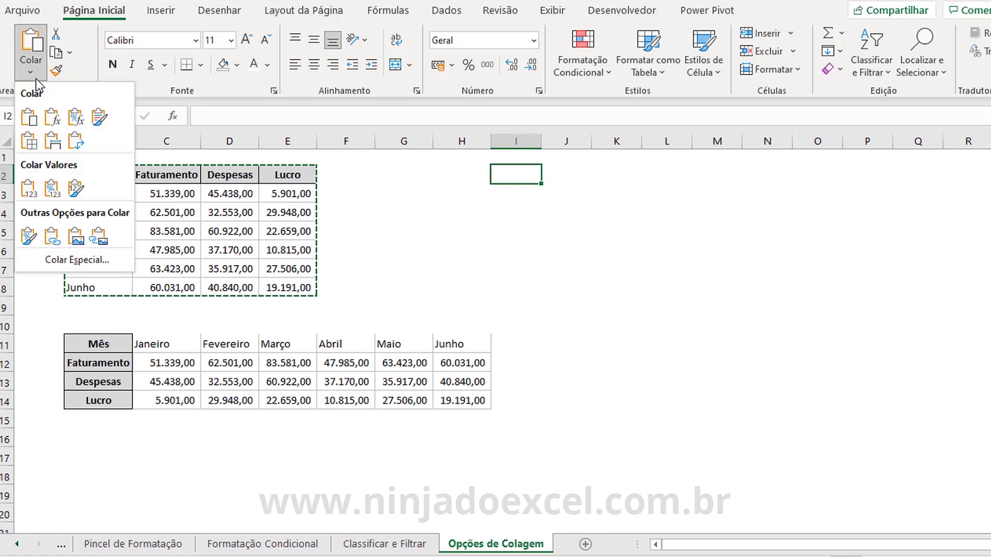
pyautogui.click(34, 44)
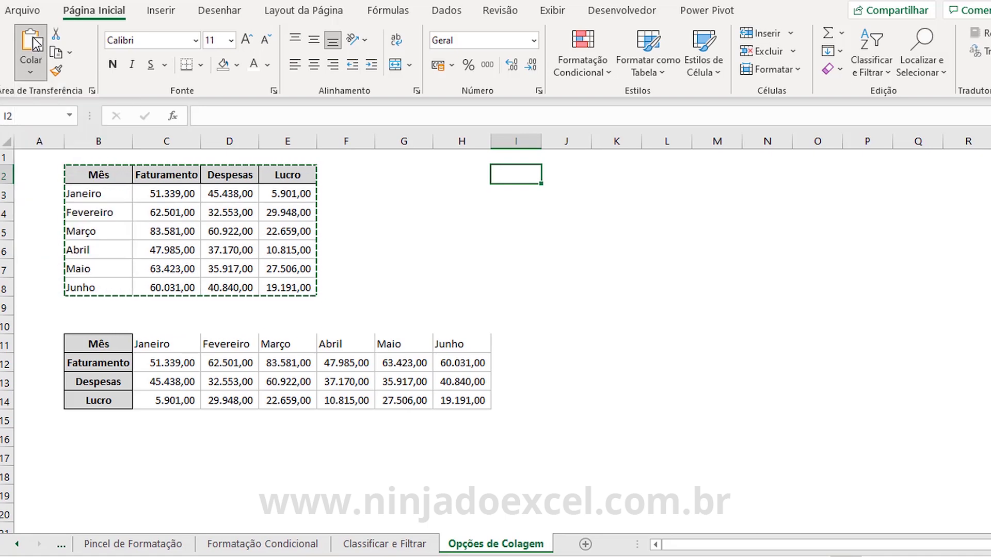
pyautogui.click(32, 45)
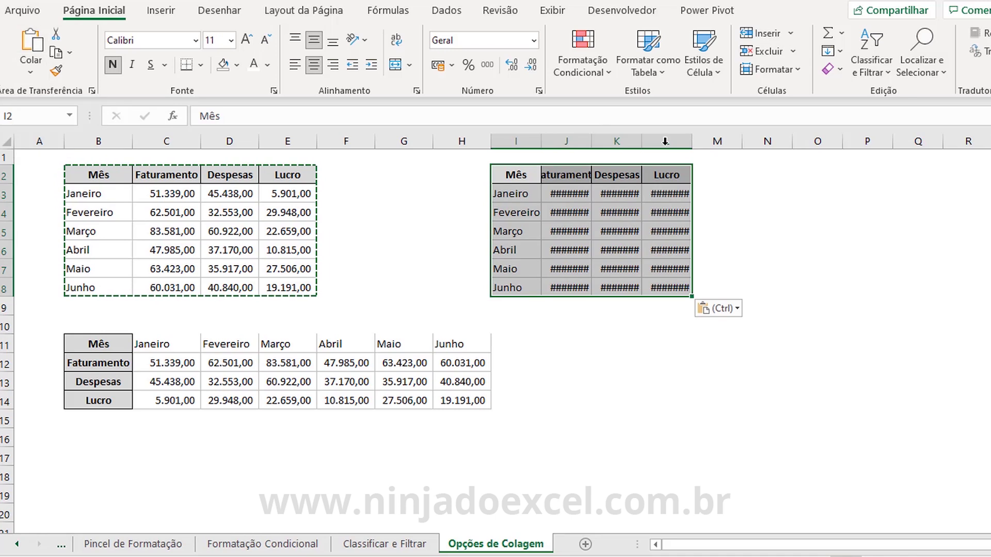
pyautogui.moveTo(516, 140); pyautogui.dragTo(645, 141)
pyautogui.doubleClick(644, 141)
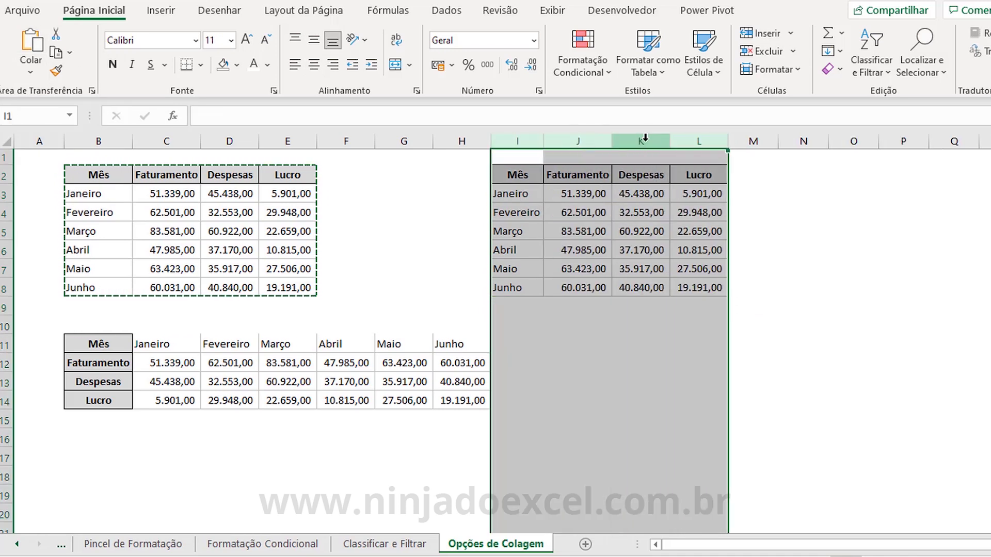
pyautogui.click(589, 196)
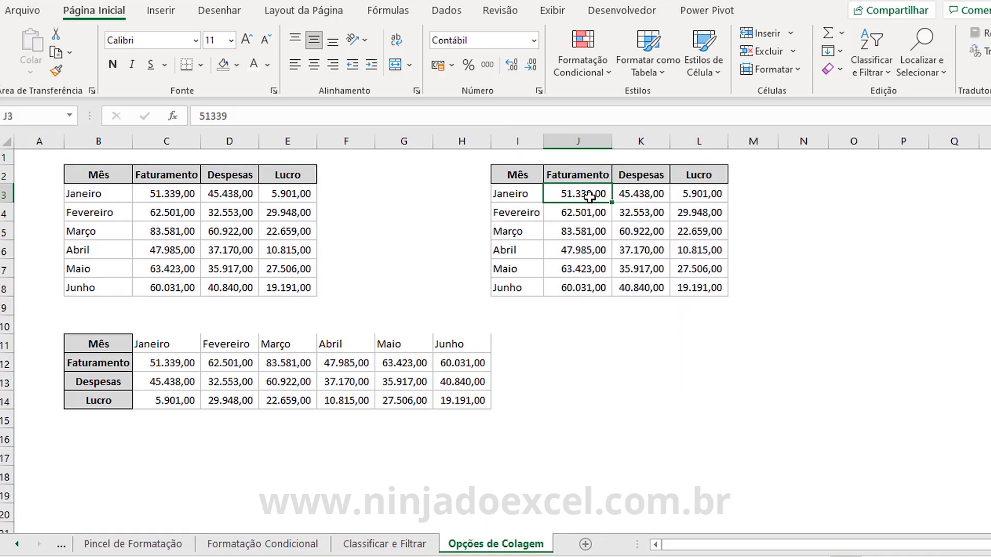
# Clear the Faturamento and Despesas values in J3:J8 and K3:K8 of the copy
pyautogui.hotkey('ctrl', 'shift', 'Down')
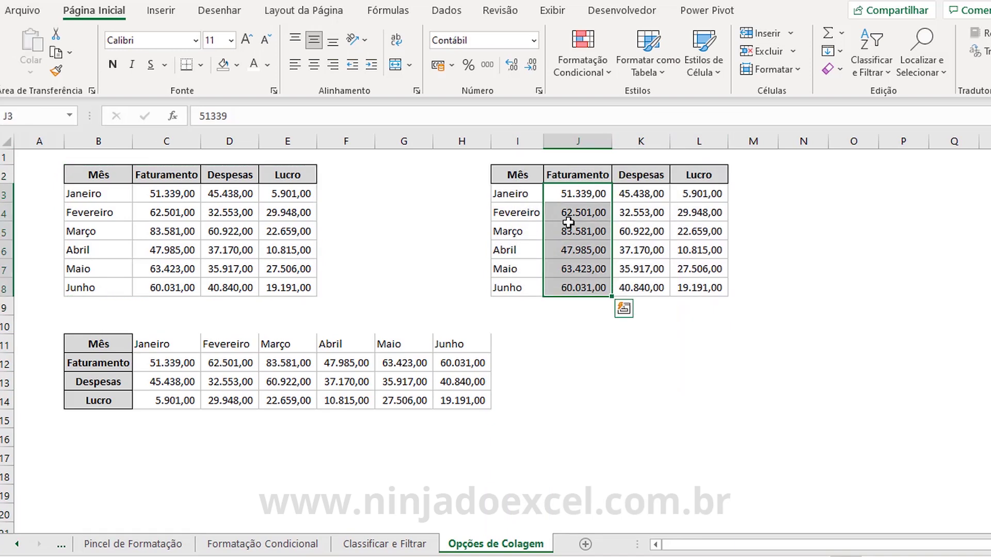
pyautogui.press('Delete')
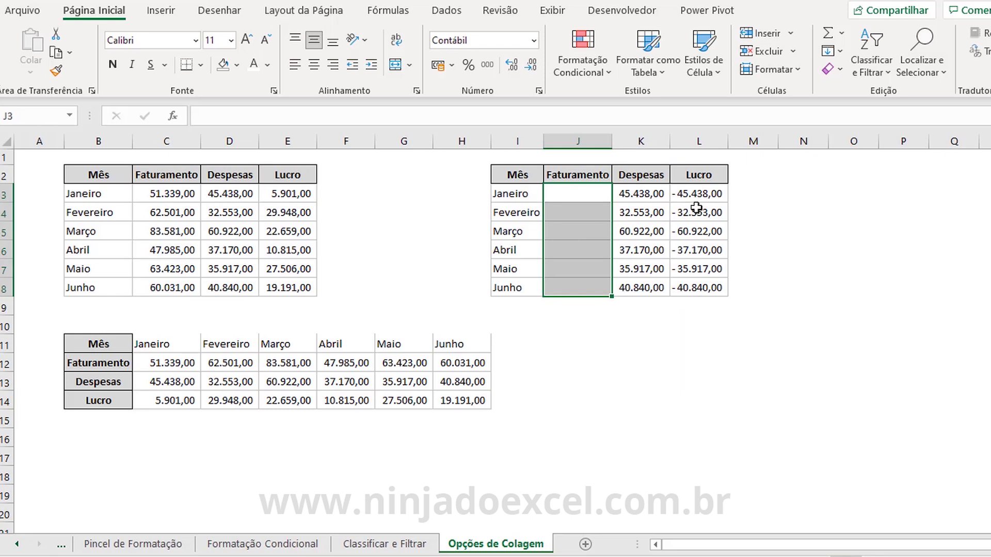
pyautogui.click(656, 197)
pyautogui.hotkey('ctrl', 'shift', 'Down')
pyautogui.press('Delete')
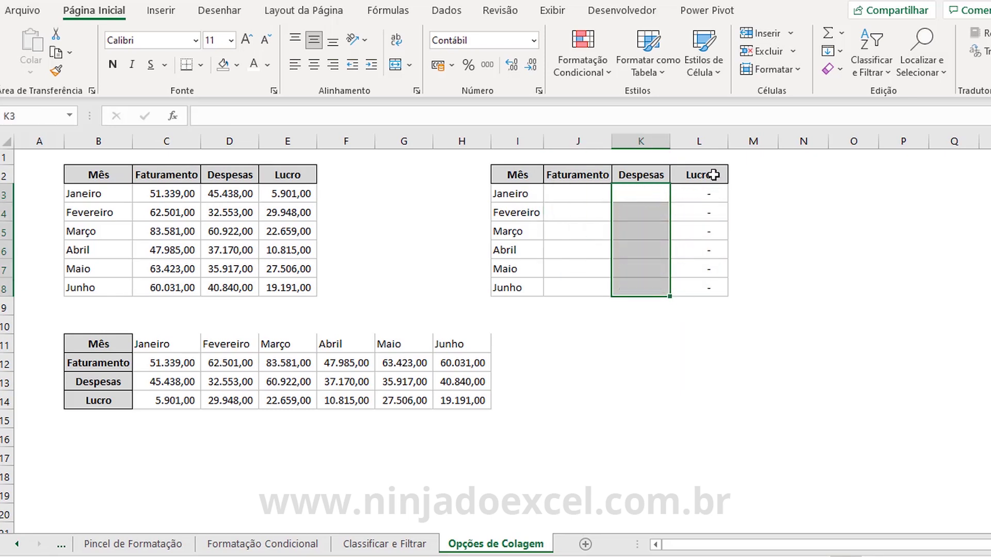
pyautogui.click(700, 194)
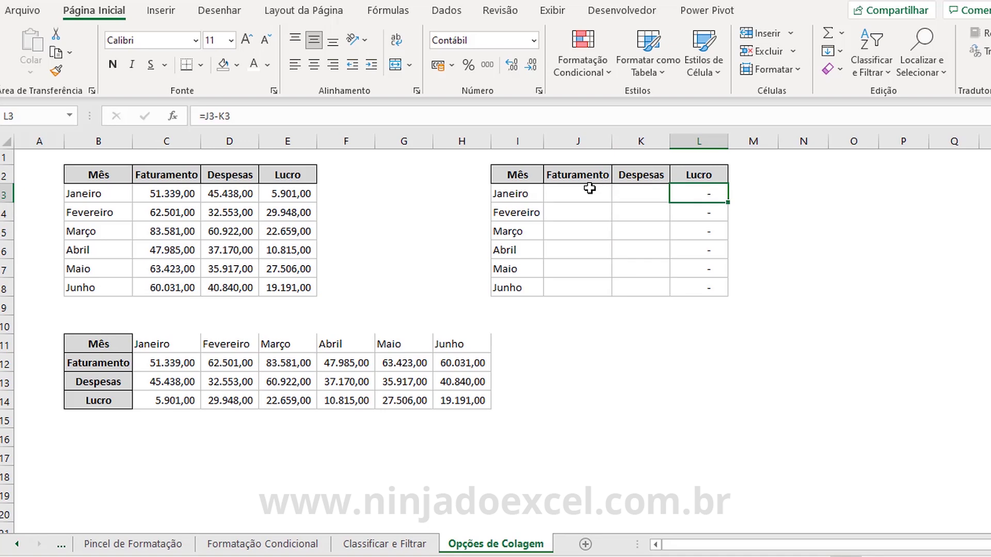
# Undo the deletions and the paste so I2:L8 is empty
pyautogui.click(583, 194)
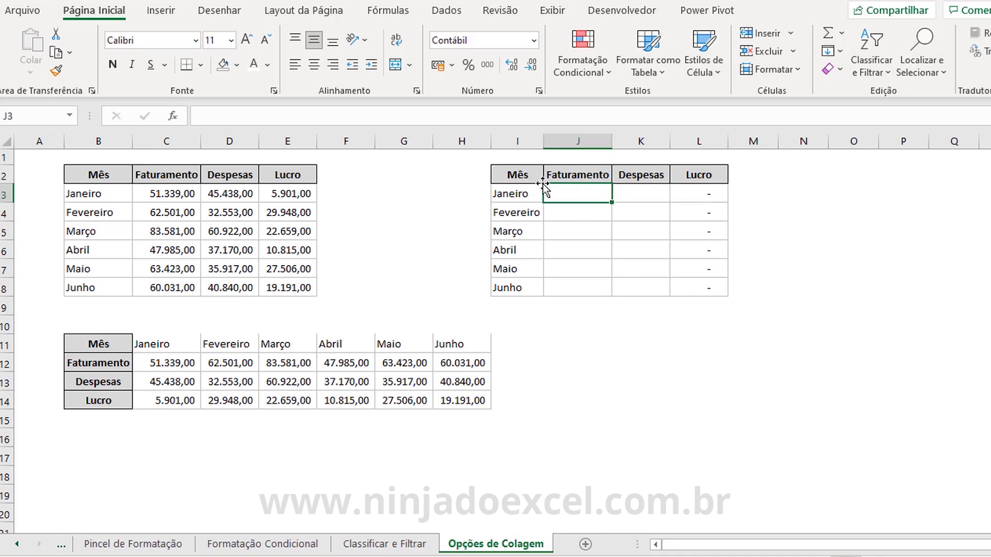
pyautogui.click(538, 360)
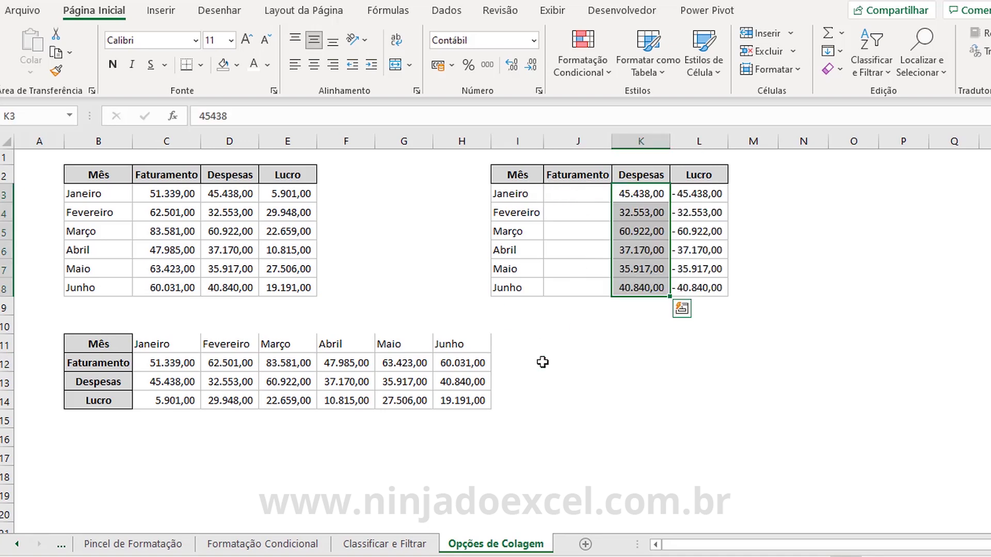
pyautogui.hotkey('ctrl', 'z')
pyautogui.press('Escape')
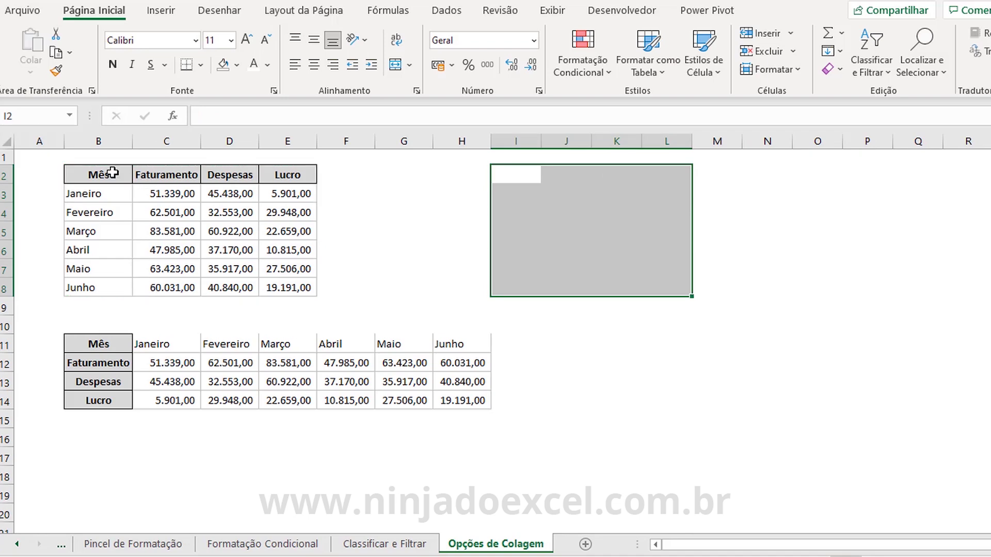
# Paste a values-only copy (Colar Valores) of the profit table at I2
pyautogui.click(113, 173)
pyautogui.hotkey('ctrl', 'a')
pyautogui.hotkey('ctrl', 'c')
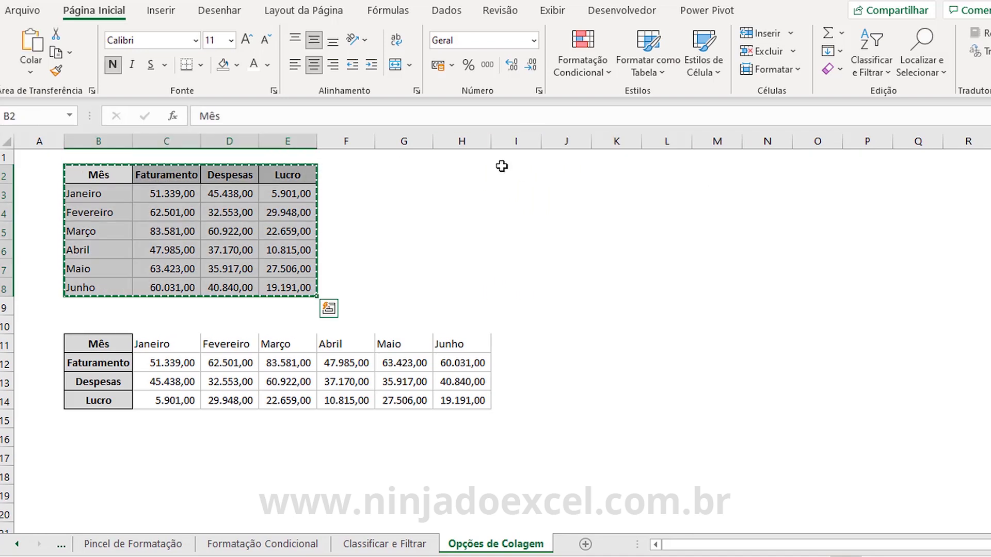
pyautogui.click(517, 180)
pyautogui.click(31, 72)
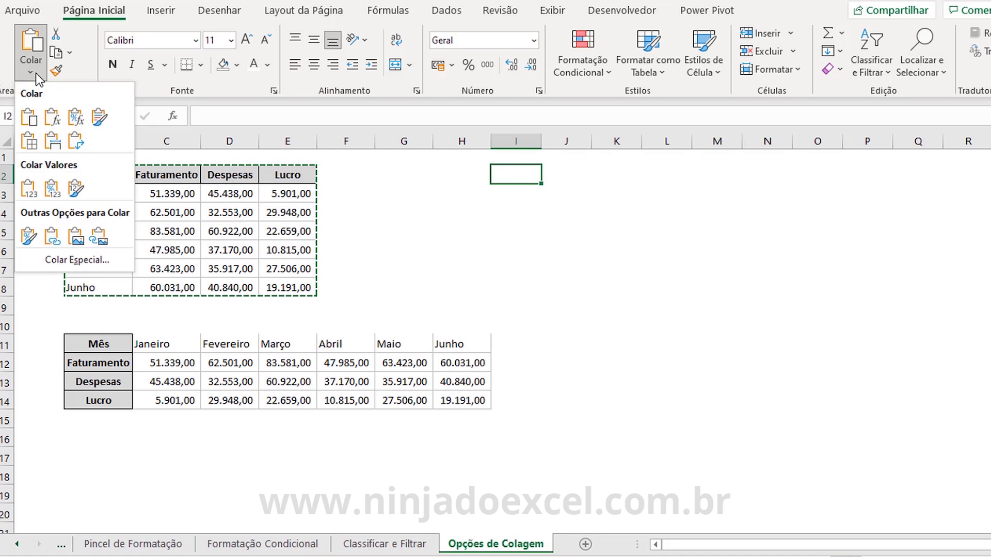
pyautogui.click(30, 190)
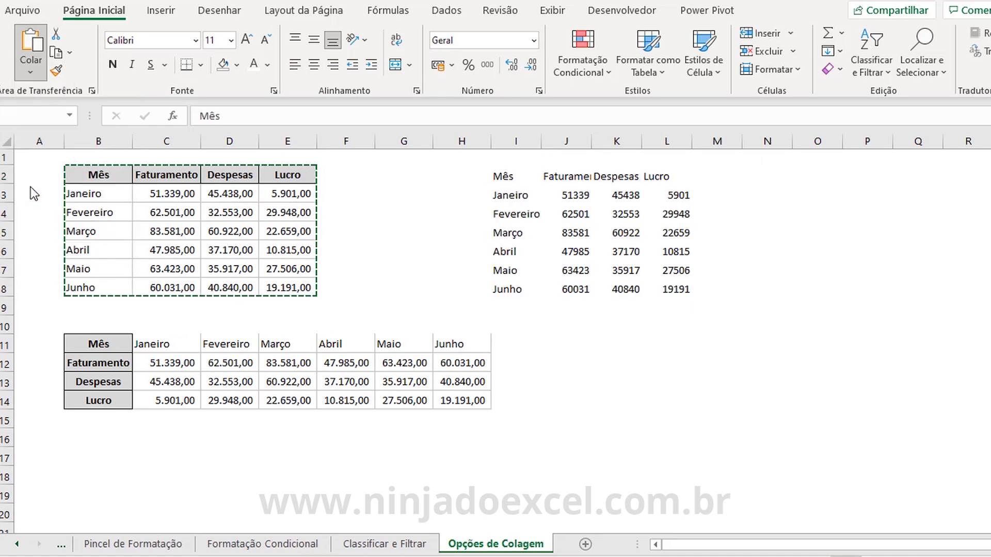
pyautogui.press('Escape')
pyautogui.hotkey('shift', 'BackSpace')
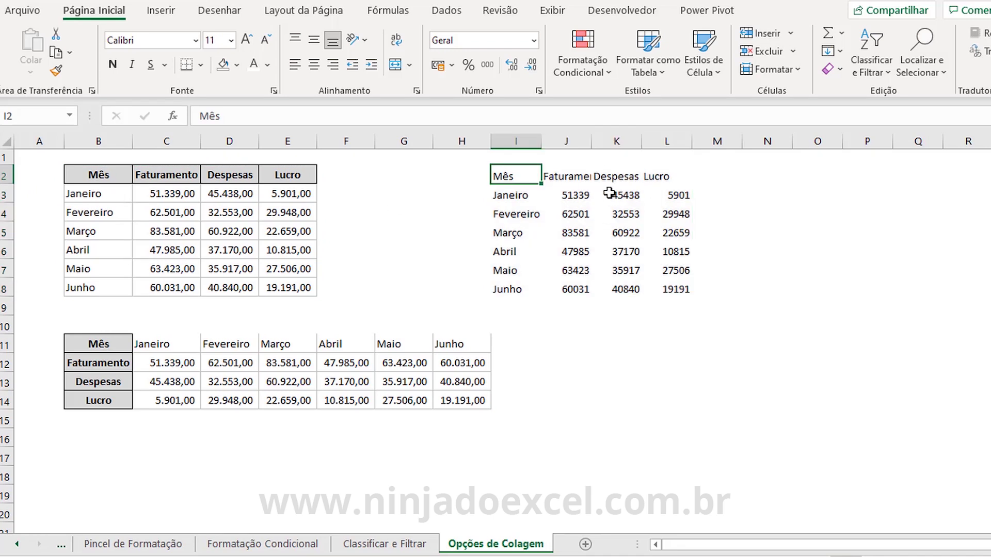
# Apply B2:E8's formatting to I2:L8 with Format Painter, then compare L3's value with E3's formula
pyautogui.moveTo(109, 172); pyautogui.dragTo(302, 288)
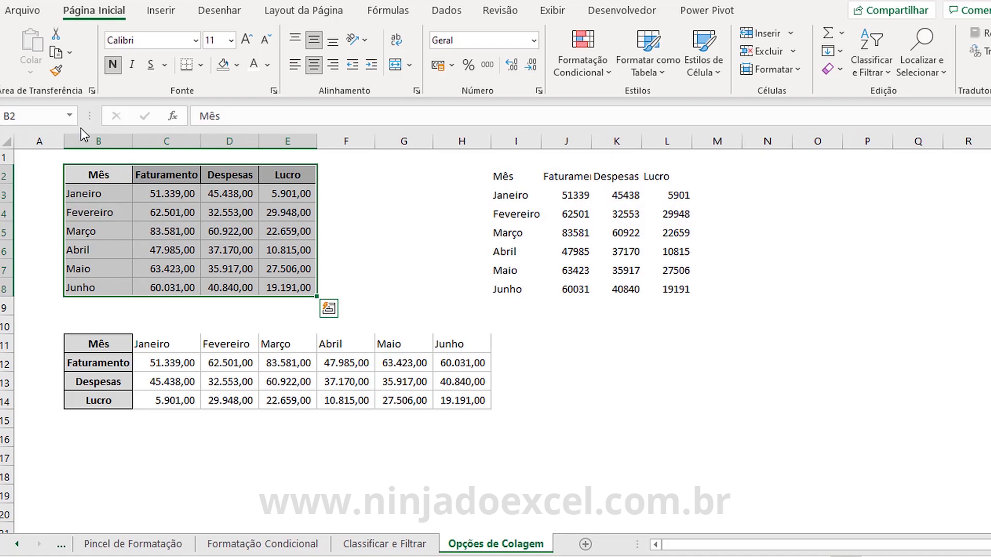
pyautogui.click(56, 72)
pyautogui.click(506, 177)
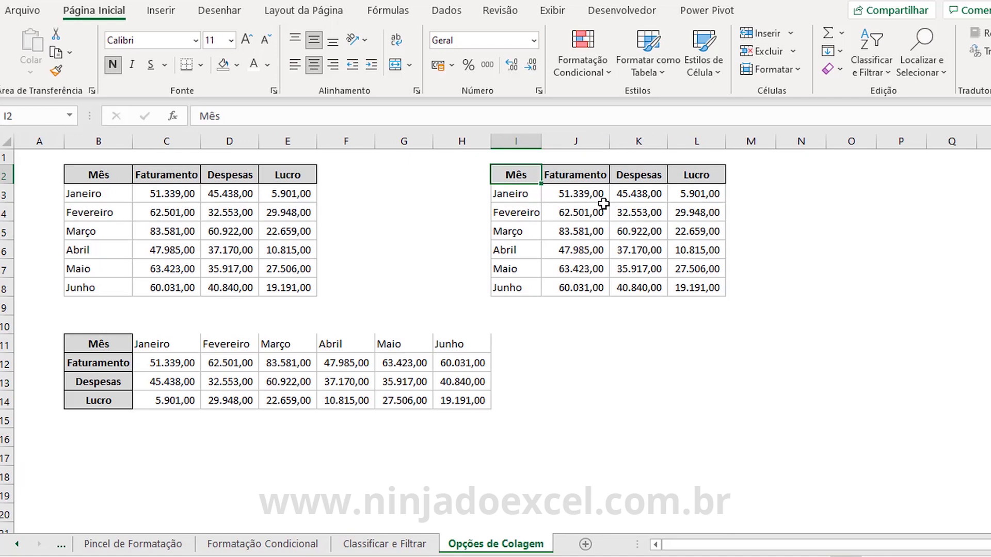
pyautogui.click(682, 194)
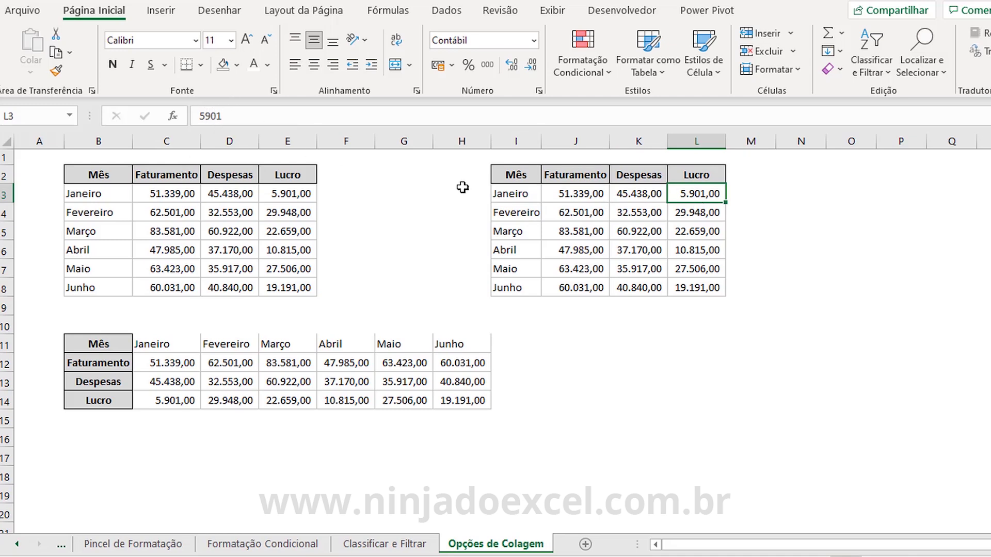
pyautogui.click(292, 194)
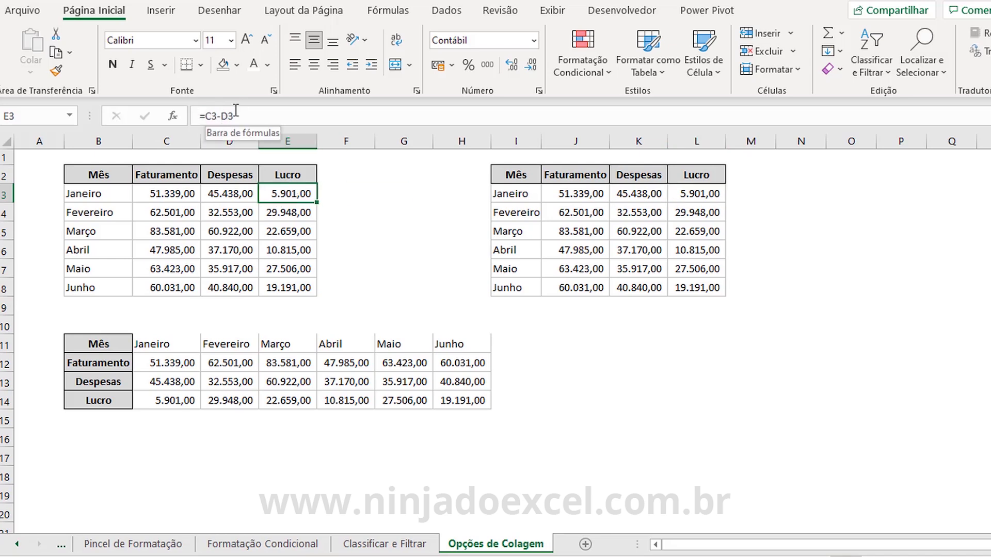
pyautogui.click(696, 231)
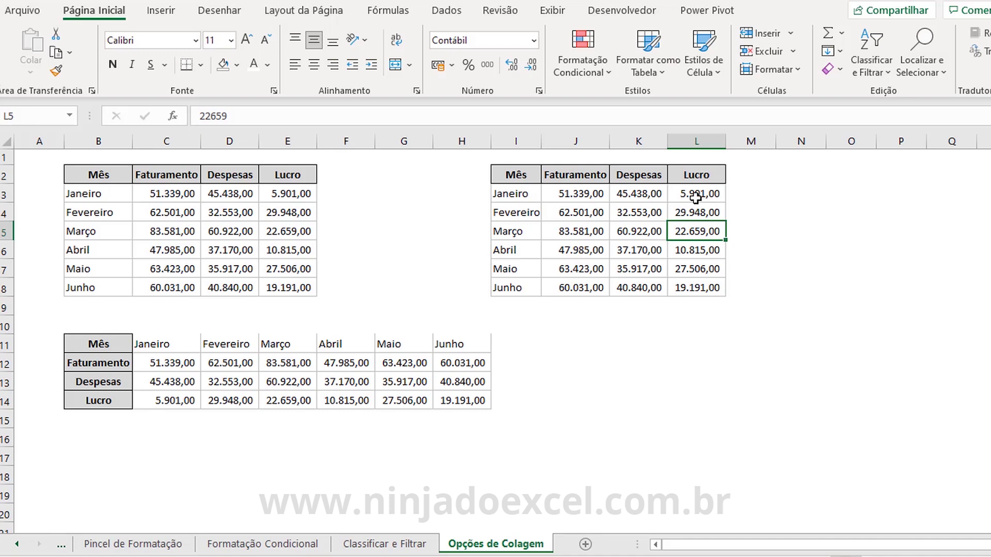
pyautogui.click(526, 178)
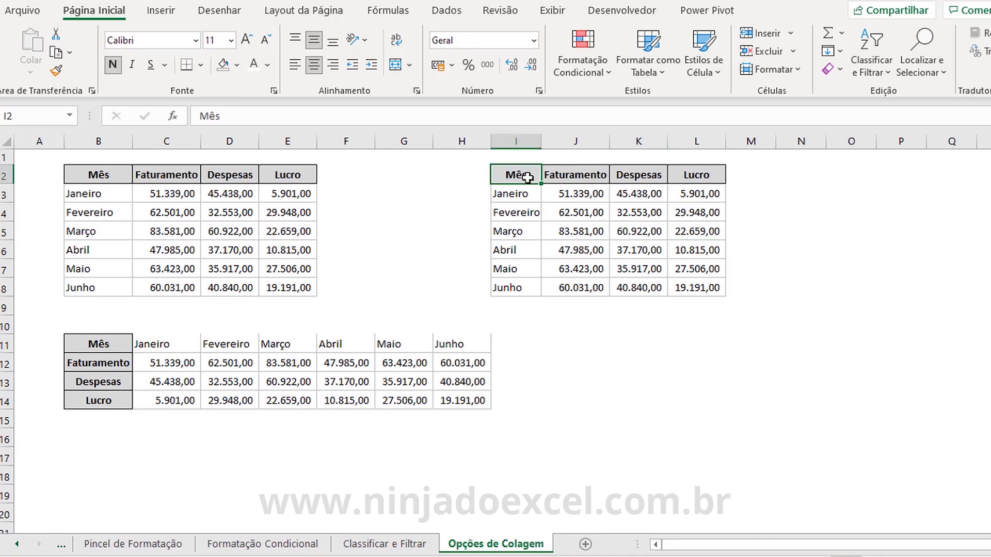
pyautogui.click(122, 172)
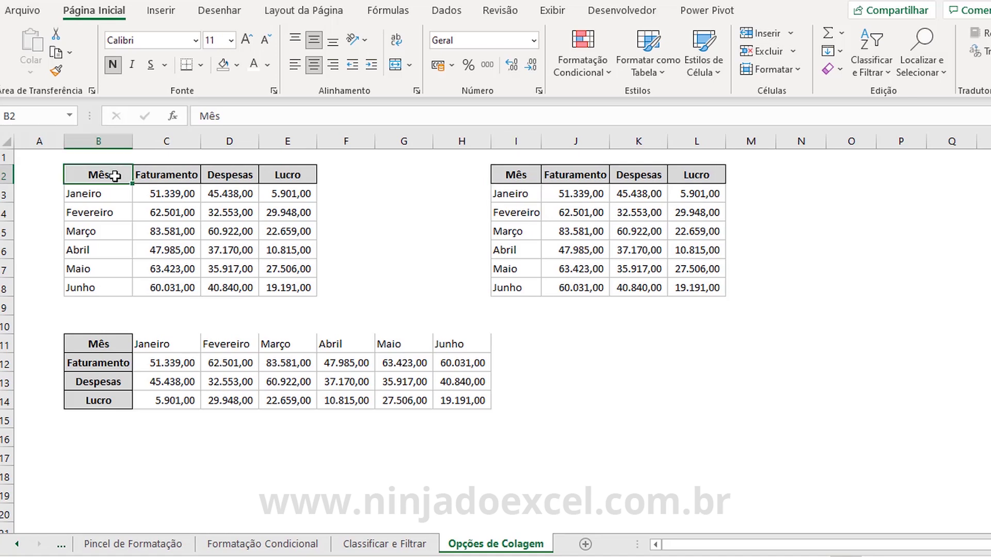
pyautogui.moveTo(115, 176); pyautogui.dragTo(287, 287)
pyautogui.hotkey('ctrl', 'c')
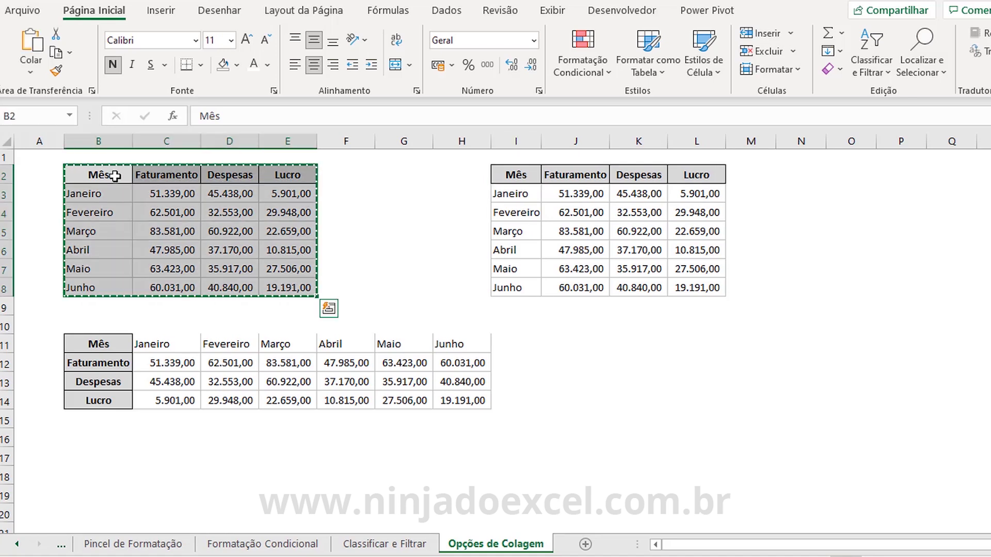
pyautogui.click(797, 171)
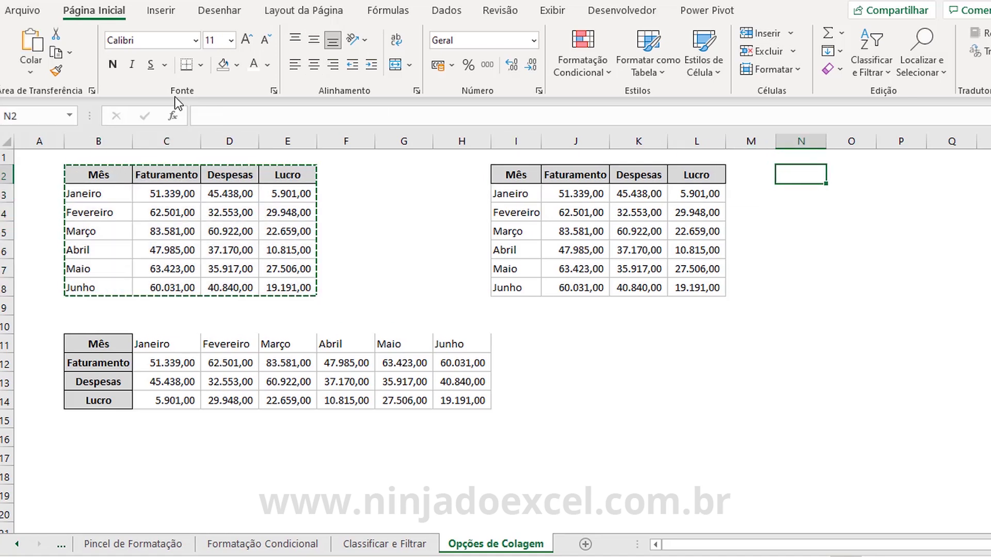
pyautogui.click(37, 49)
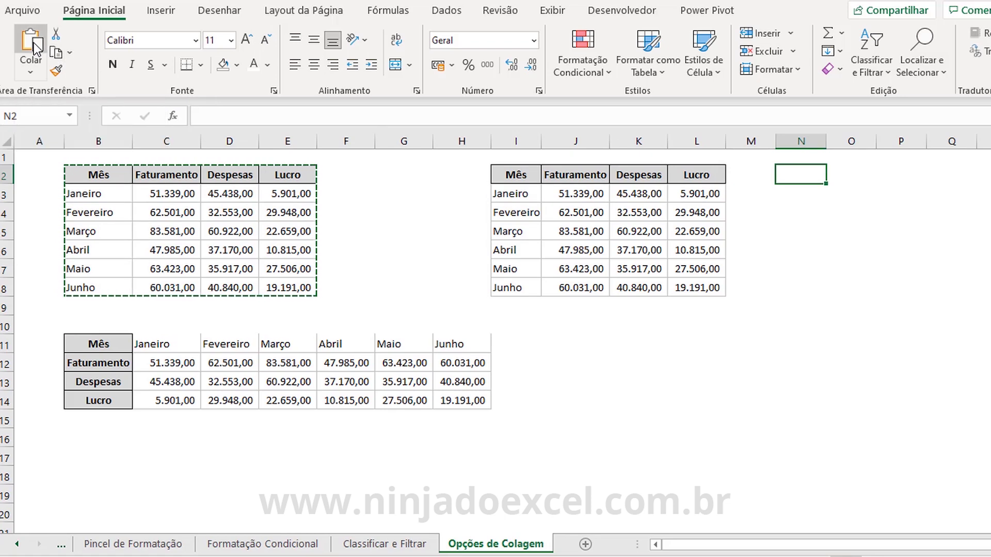
pyautogui.click(867, 194)
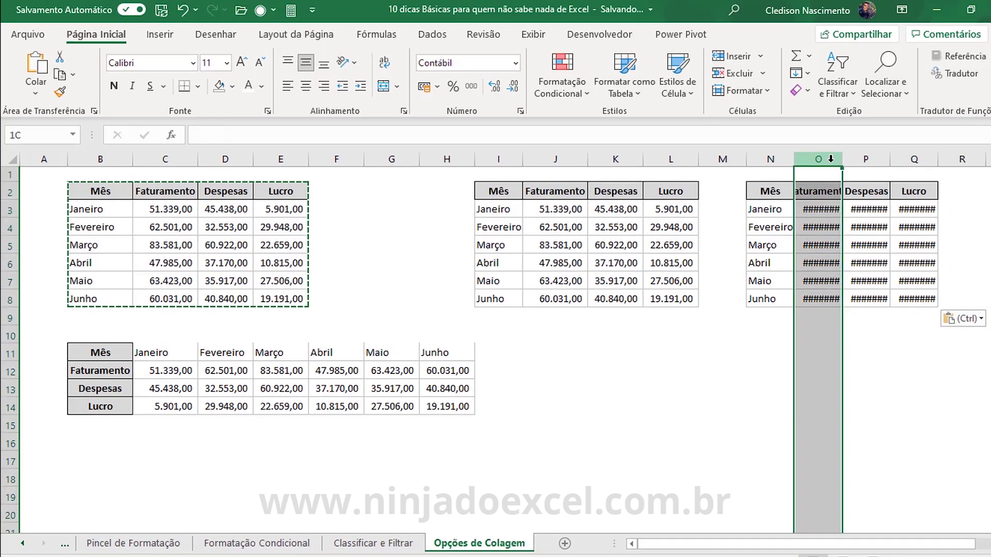
pyautogui.moveTo(831, 159); pyautogui.dragTo(916, 159)
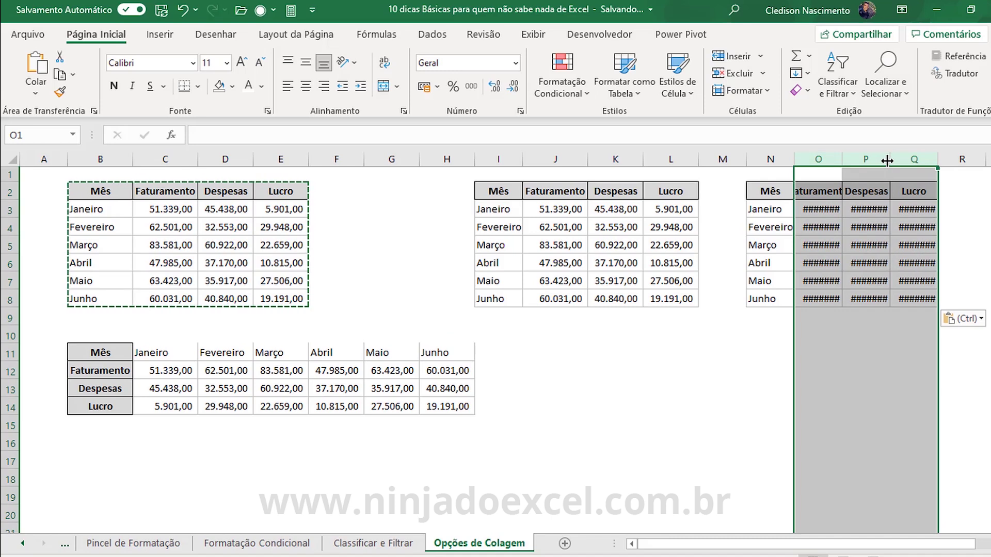
pyautogui.doubleClick(886, 160)
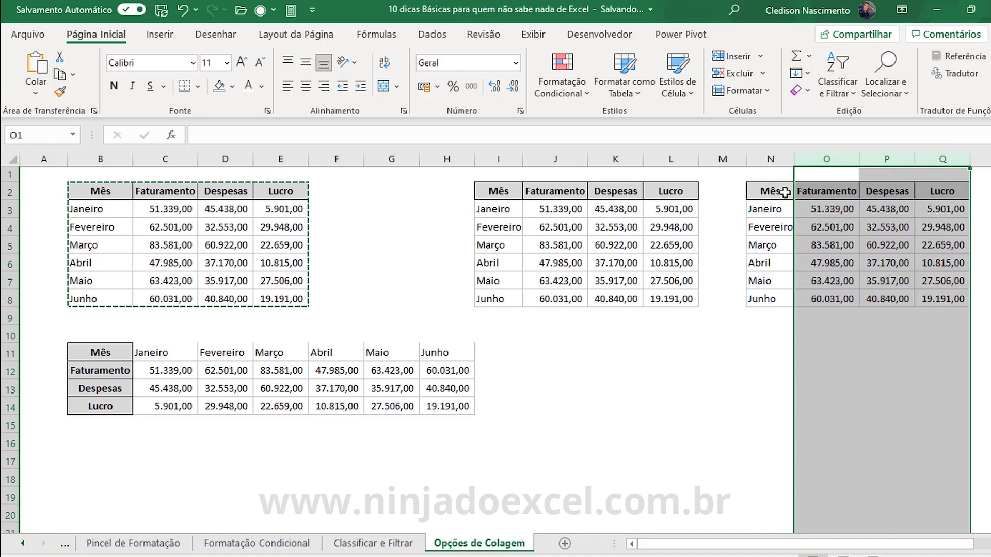
pyautogui.click(785, 192)
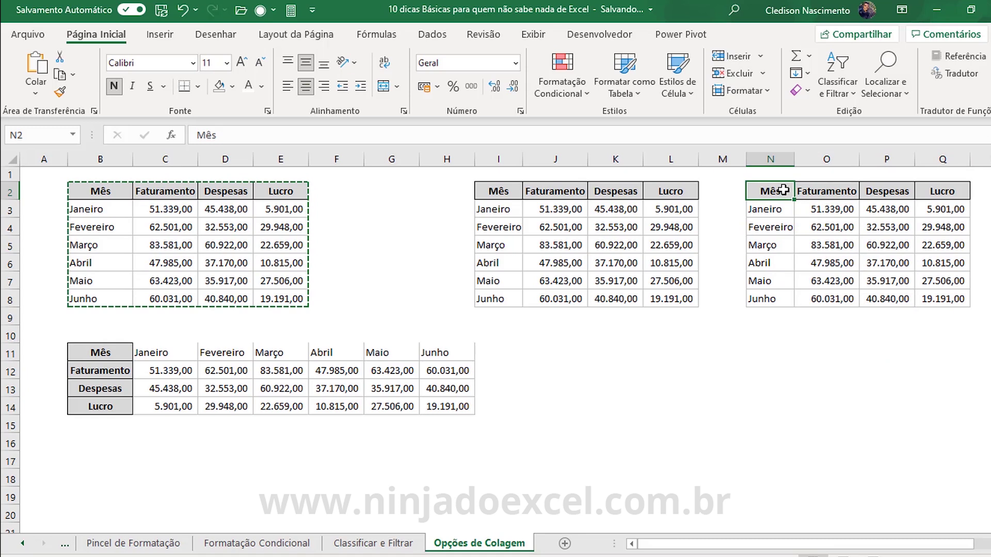
pyautogui.click(789, 158)
pyautogui.moveTo(790, 157); pyautogui.dragTo(944, 159)
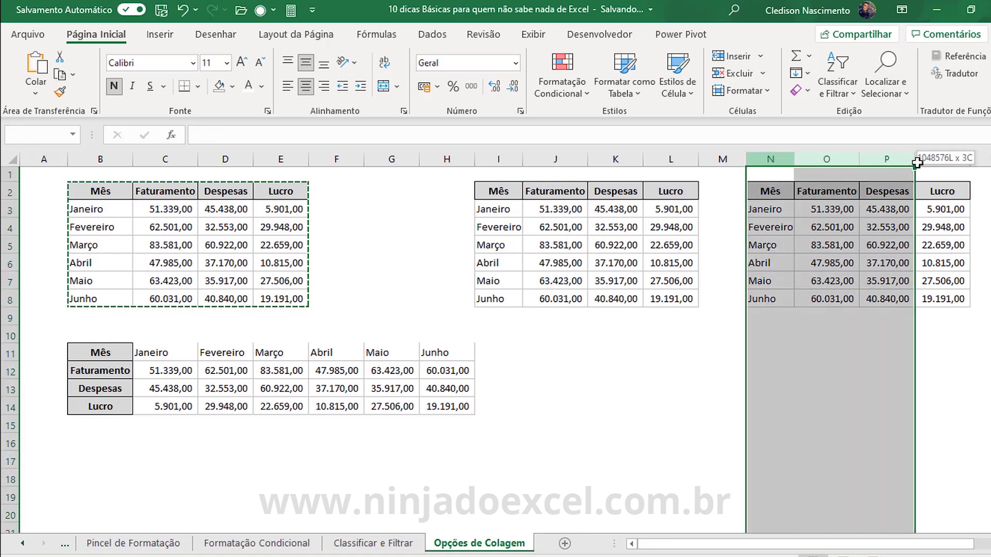
pyautogui.hotkey('ctrl', '-')
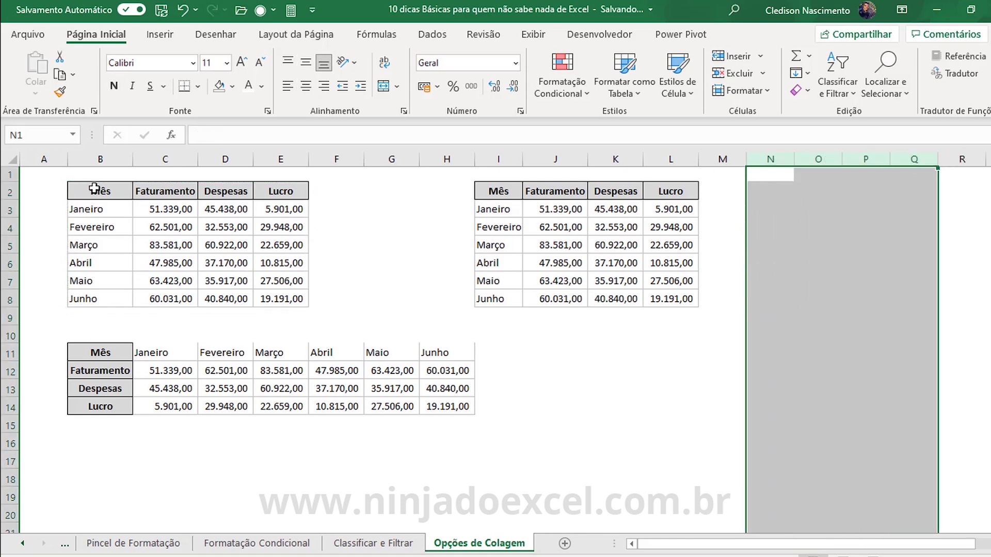
# Copy B2:E8 and paste it at N2 using Manter Largura da Coluna Original
pyautogui.click(95, 191)
pyautogui.hotkey('ctrl', 'shift', 'Right')
pyautogui.hotkey('ctrl', 'shift', 'Down')
pyautogui.hotkey('ctrl', 'c')
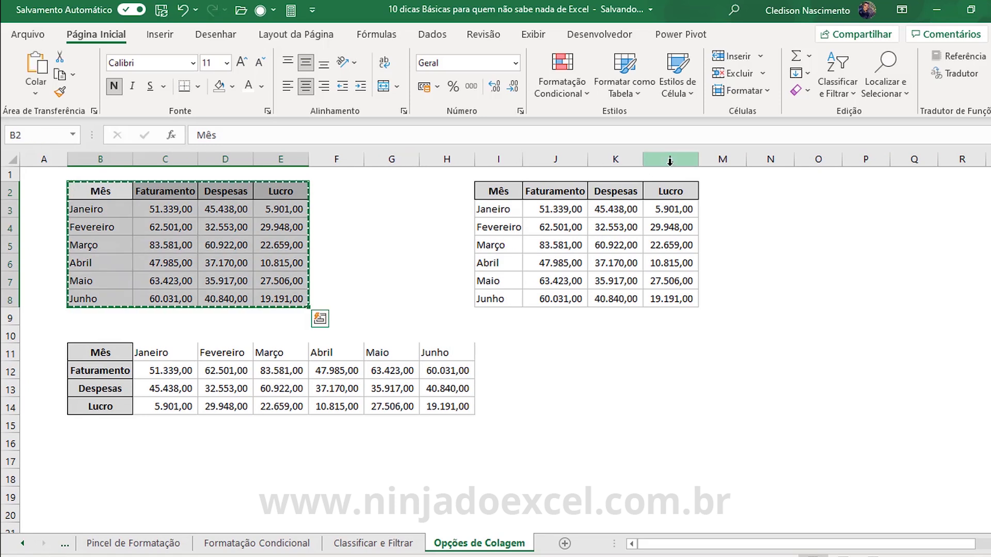
pyautogui.click(768, 194)
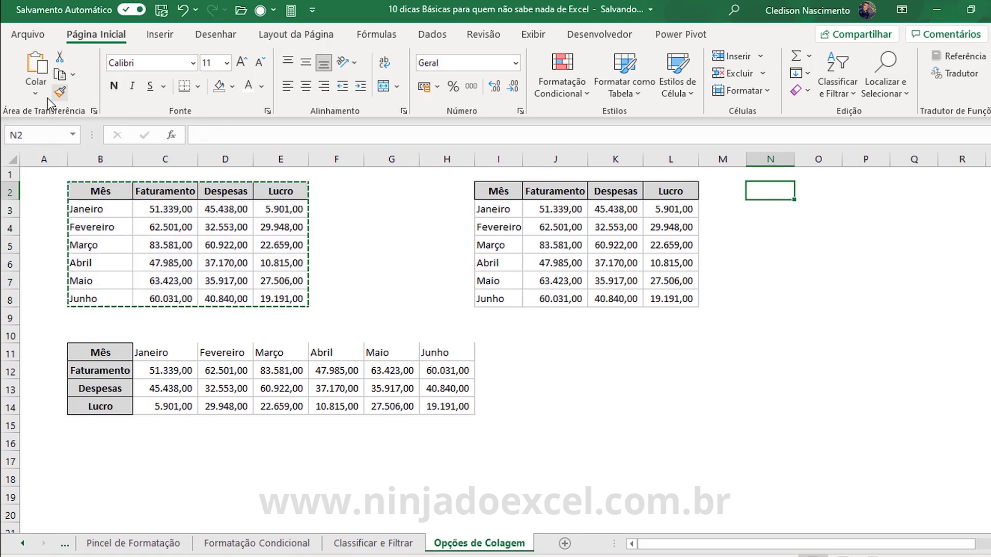
pyautogui.click(36, 93)
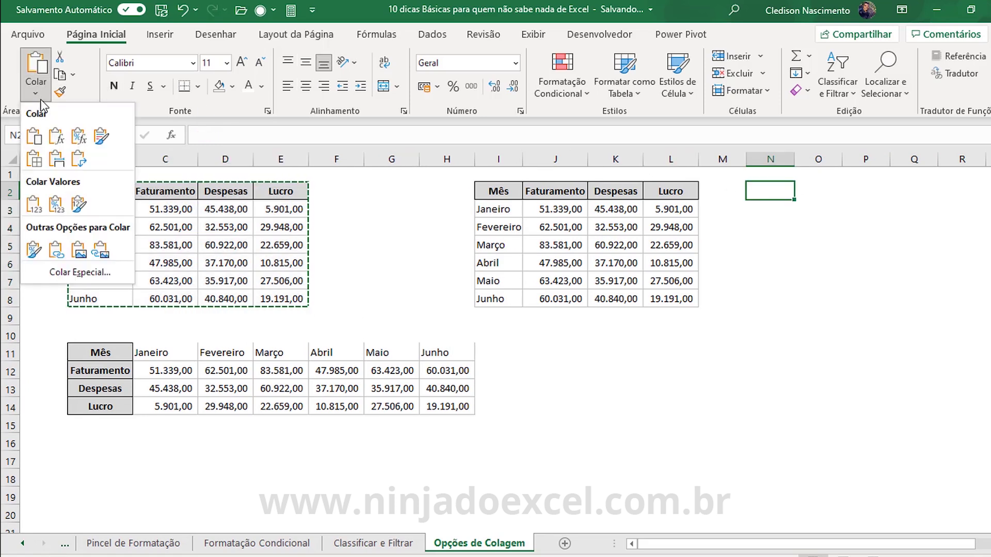
pyautogui.click(58, 161)
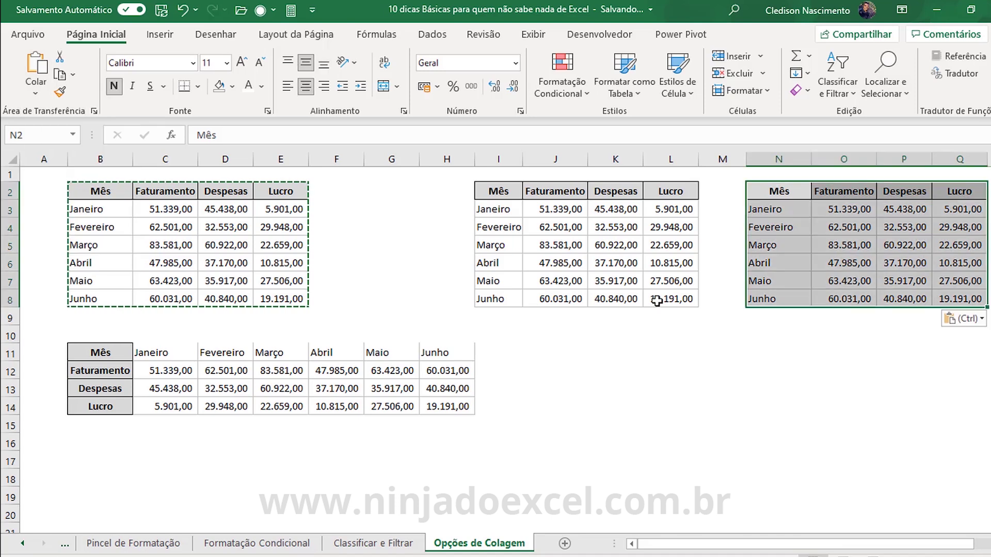
pyautogui.click(797, 196)
pyautogui.press('Escape')
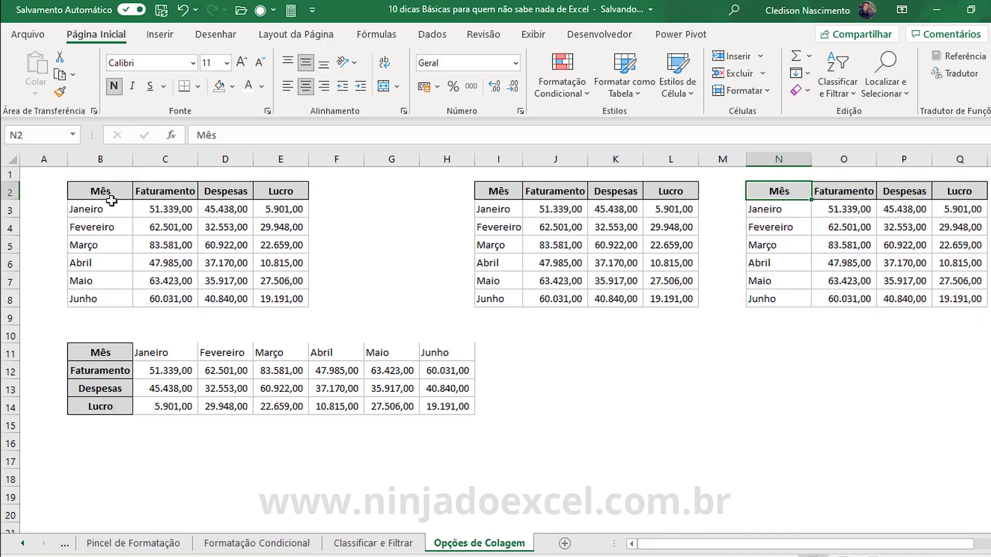
pyautogui.click(93, 192)
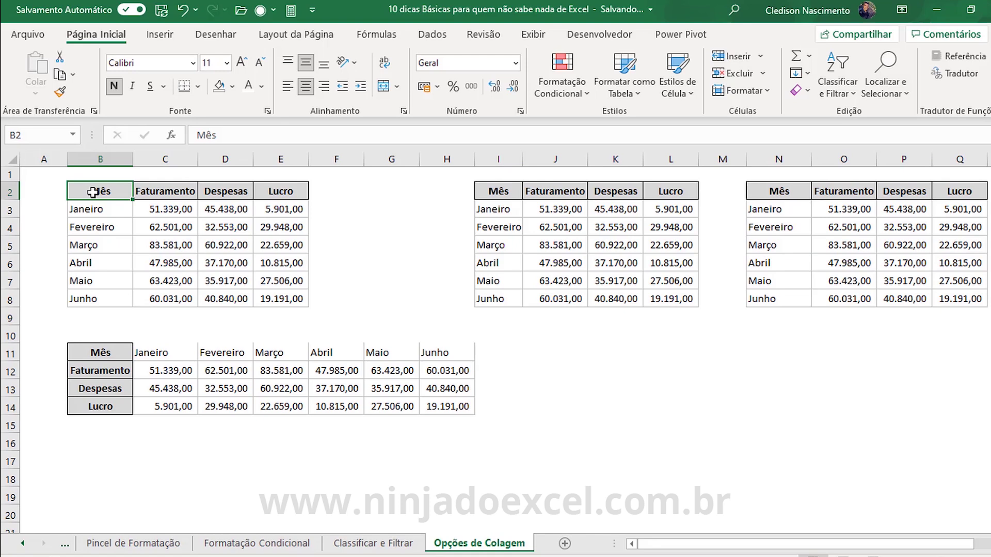
pyautogui.moveTo(93, 193); pyautogui.dragTo(289, 300)
pyautogui.hotkey('ctrl', 'c')
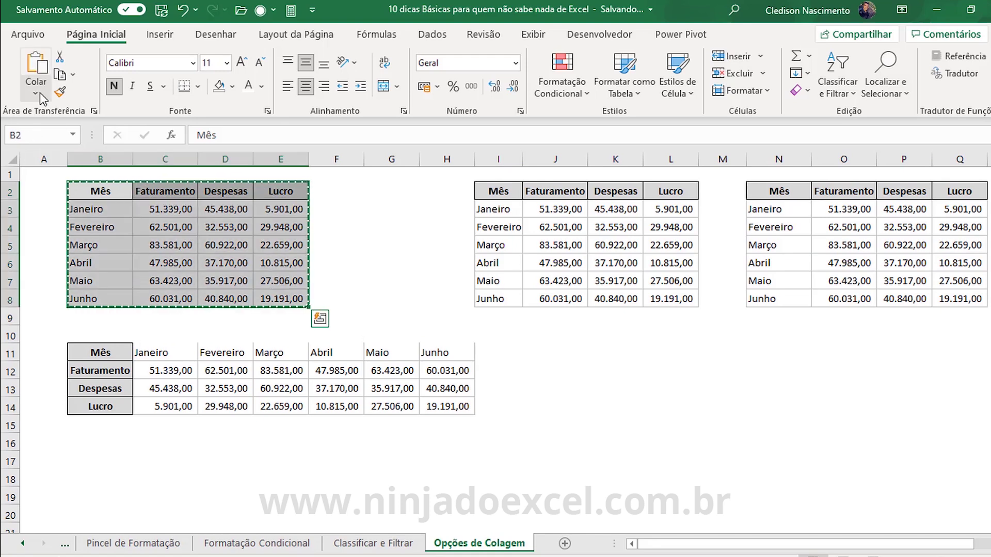
pyautogui.click(37, 95)
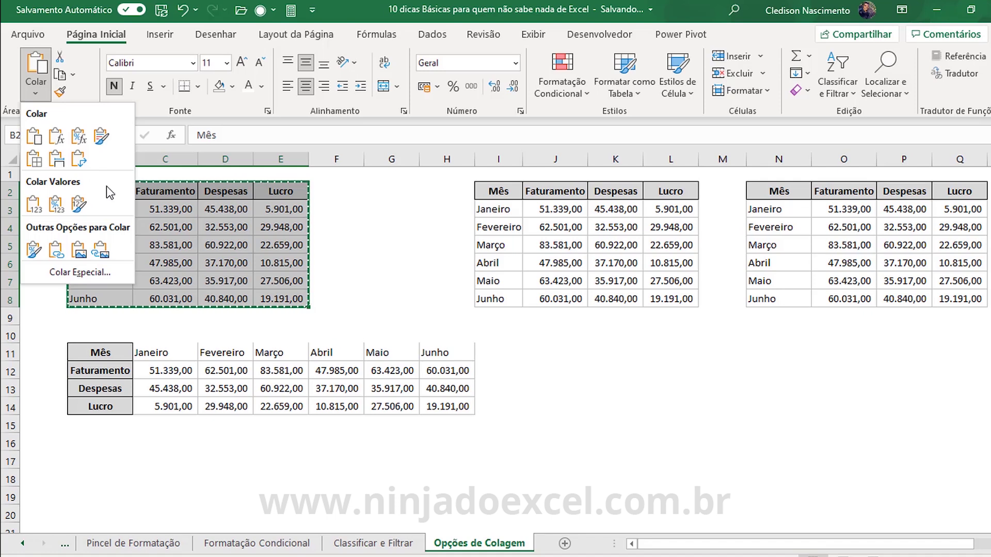
pyautogui.press('Escape')
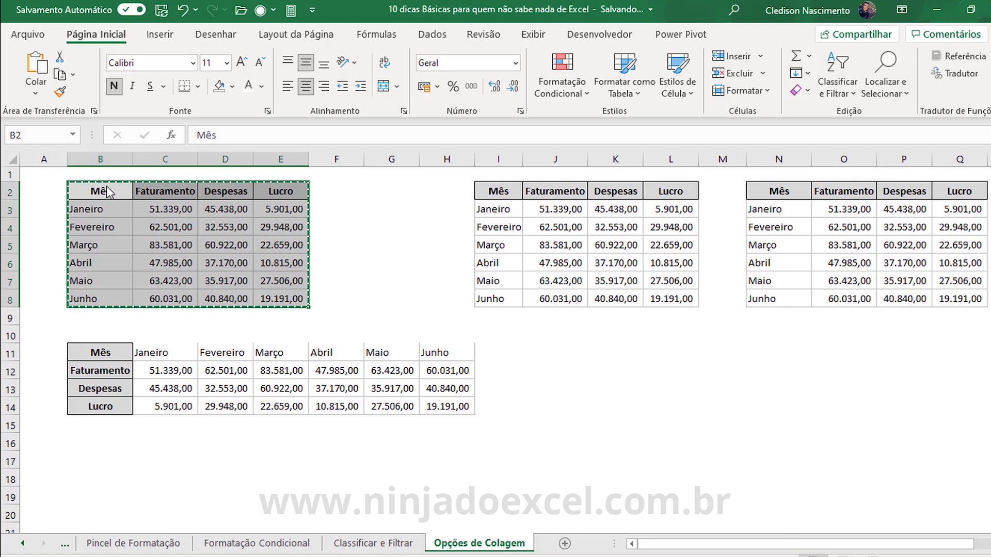
pyautogui.click(106, 186)
pyautogui.press('Escape')
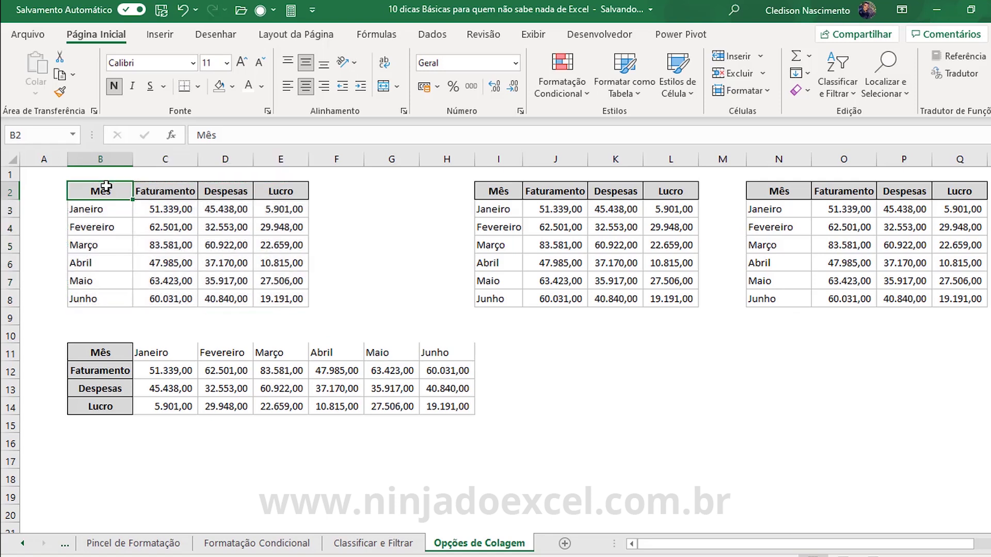